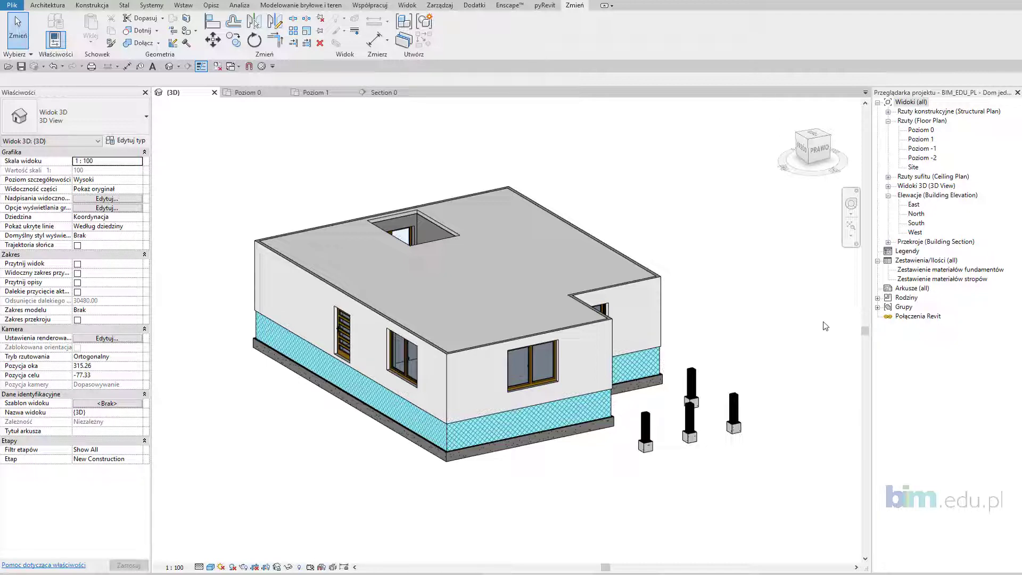
# On the Poziom 0 plan, zoom to the small column and start a new in-place model.
pyautogui.click(254, 93)
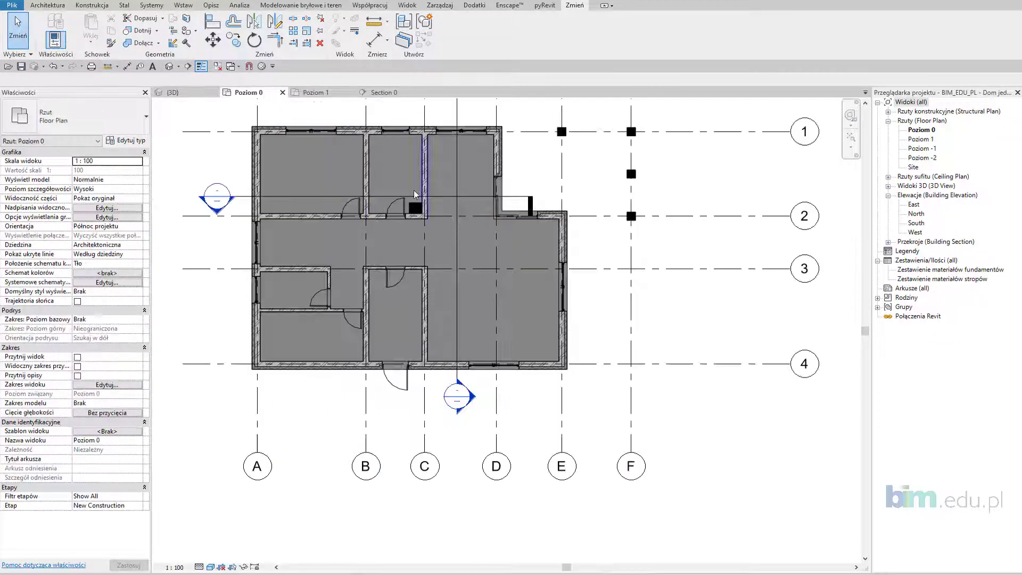
pyautogui.scroll(3, 414, 192)
pyautogui.scroll(2, 409, 193)
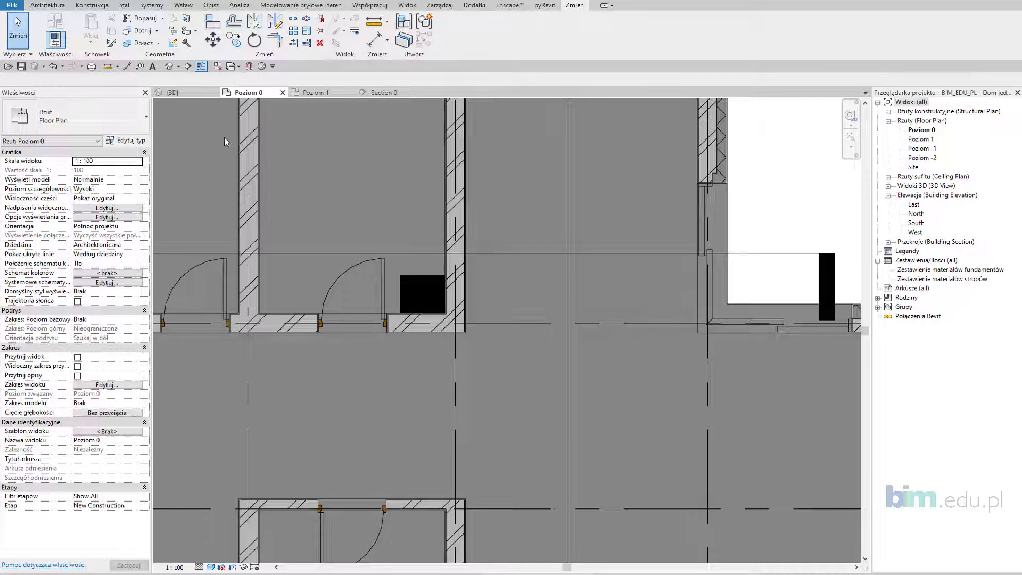
pyautogui.click(63, 8)
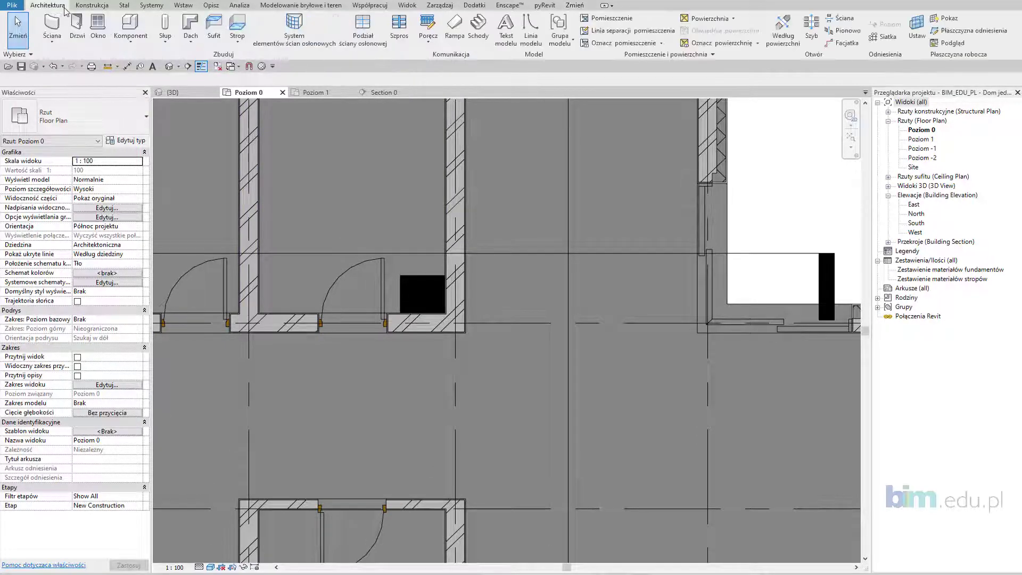
pyautogui.click(131, 40)
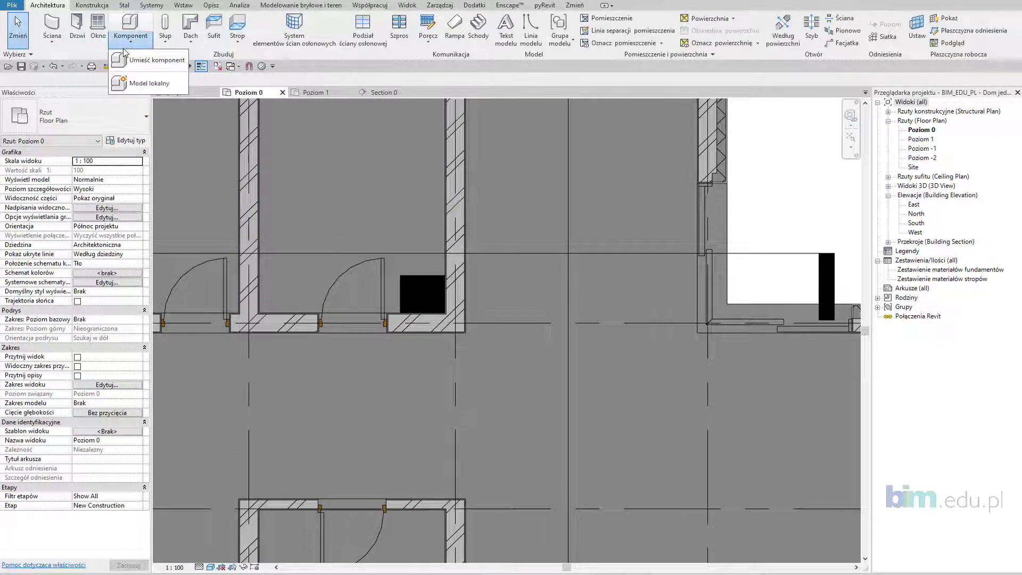
pyautogui.click(149, 88)
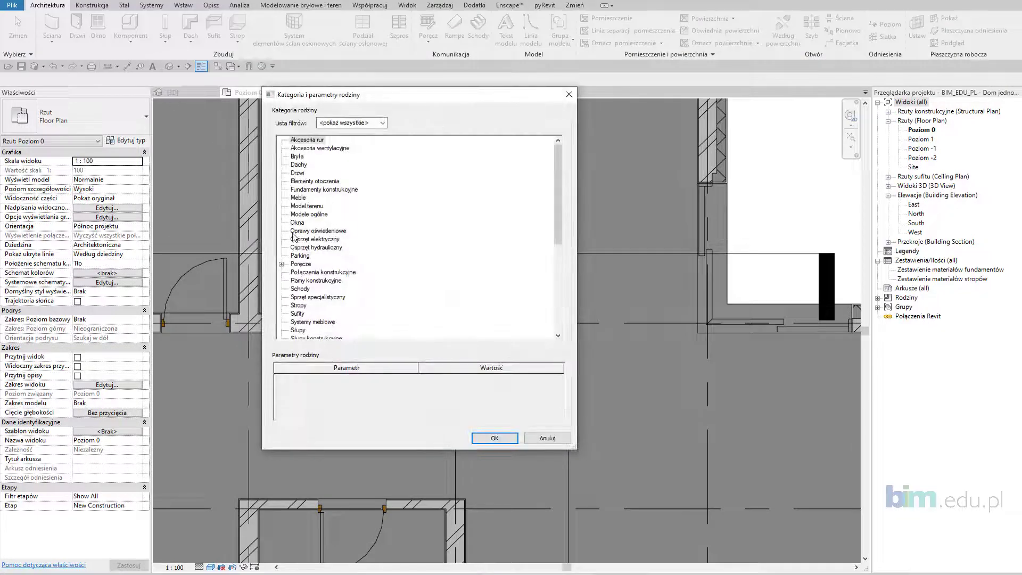
# Categorize the in-place model as Słupy konstrukcyjne and name it KOMIN 1.
pyautogui.click(293, 233)
pyautogui.press('s')
pyautogui.scroll(-1, 320, 242)
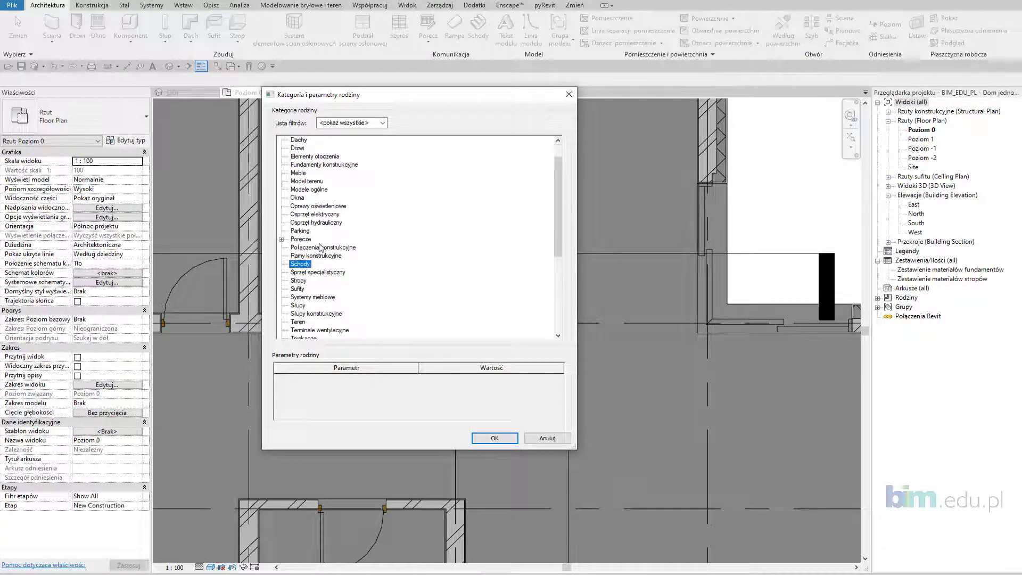
pyautogui.scroll(-1, 317, 245)
pyautogui.scroll(-1, 316, 248)
pyautogui.scroll(-1, 313, 251)
pyautogui.scroll(-1, 311, 248)
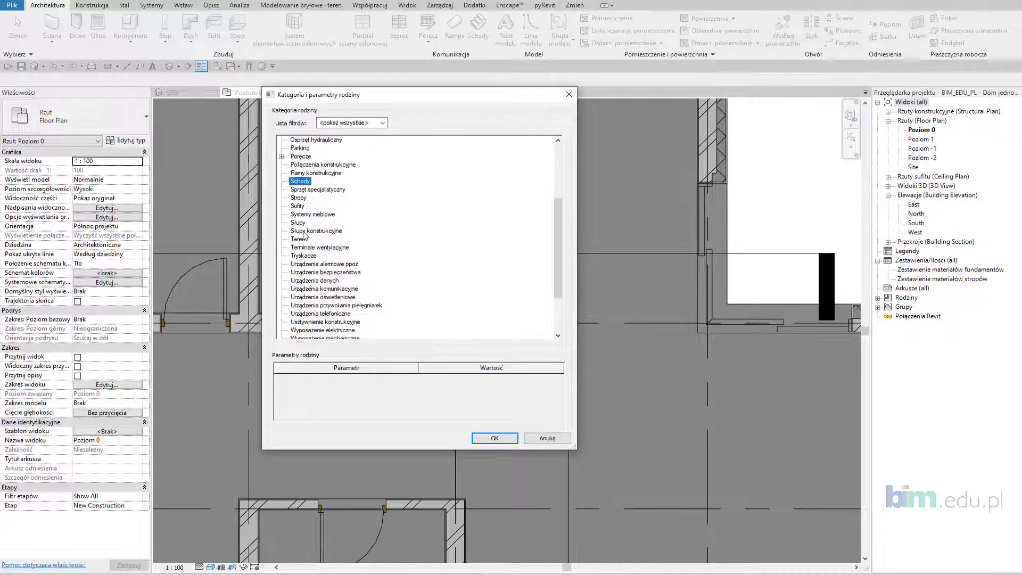
pyautogui.click(304, 232)
pyautogui.click(495, 438)
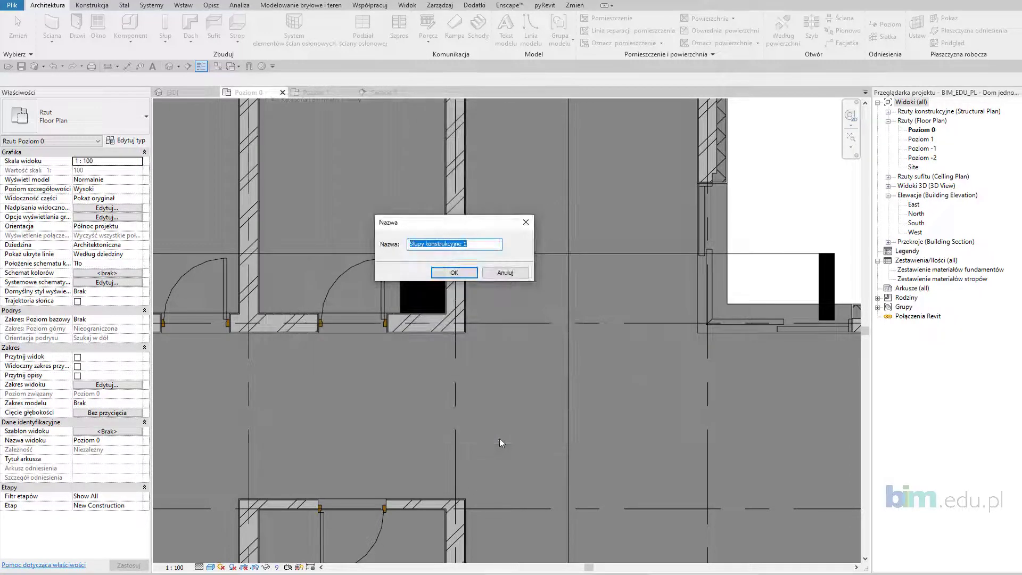
pyautogui.write('KOMIN')
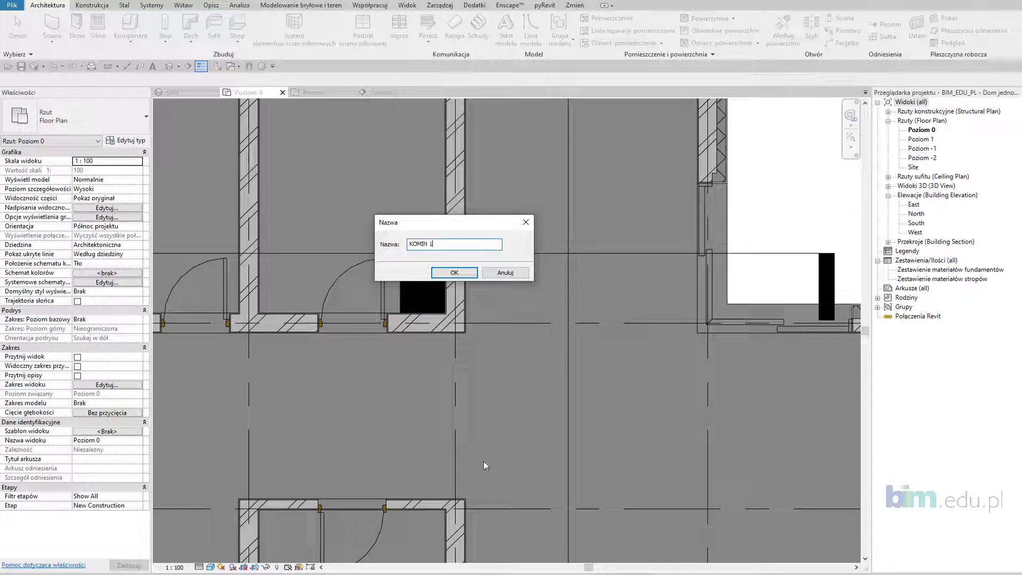
pyautogui.click(454, 273)
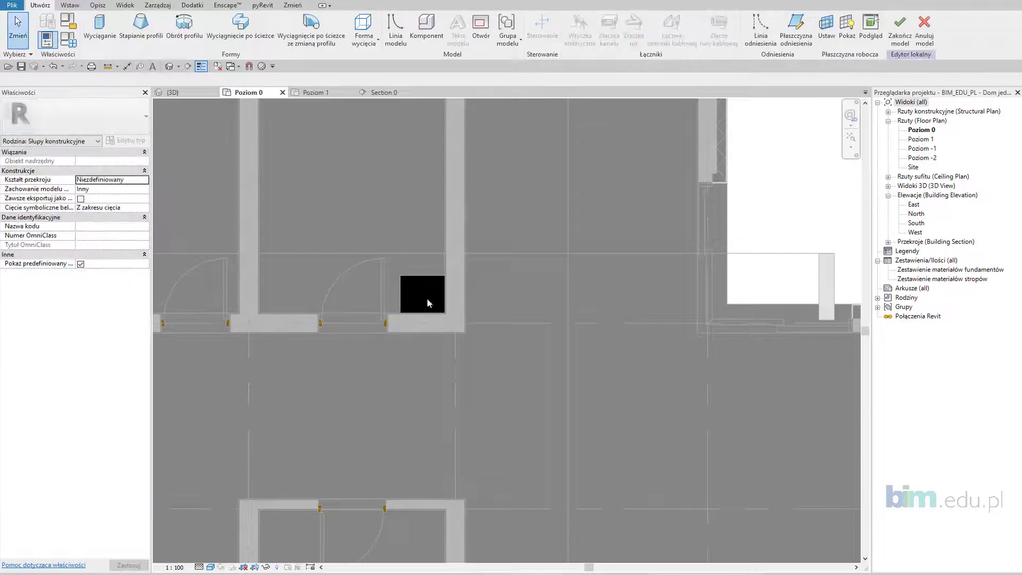
# Sketch a 40×40 outer square extrusion outline at the black column's corner.
pyautogui.click(99, 30)
pyautogui.scroll(3, 468, 285)
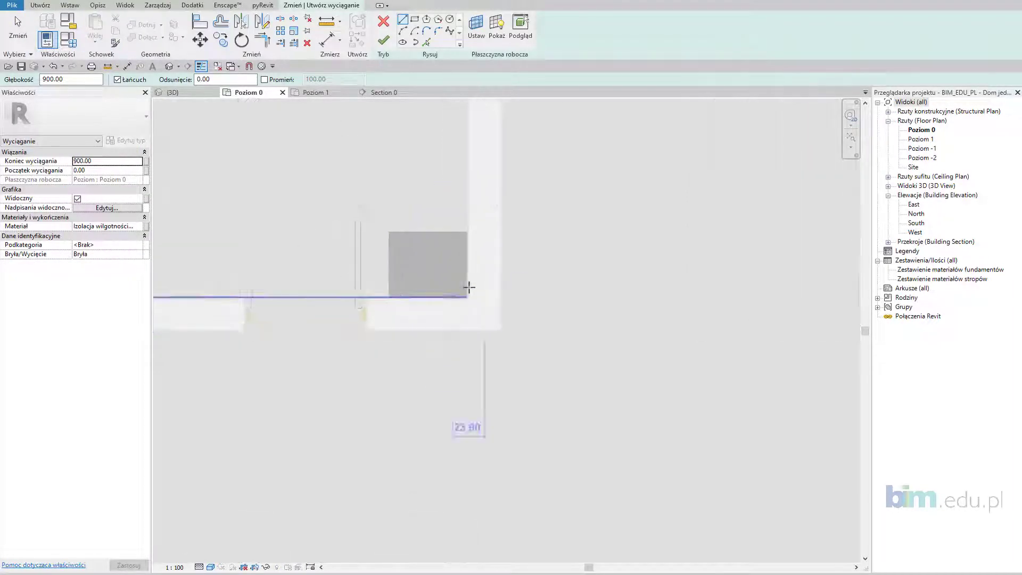
pyautogui.scroll(3, 468, 285)
pyautogui.scroll(3, 462, 314)
pyautogui.click(462, 322)
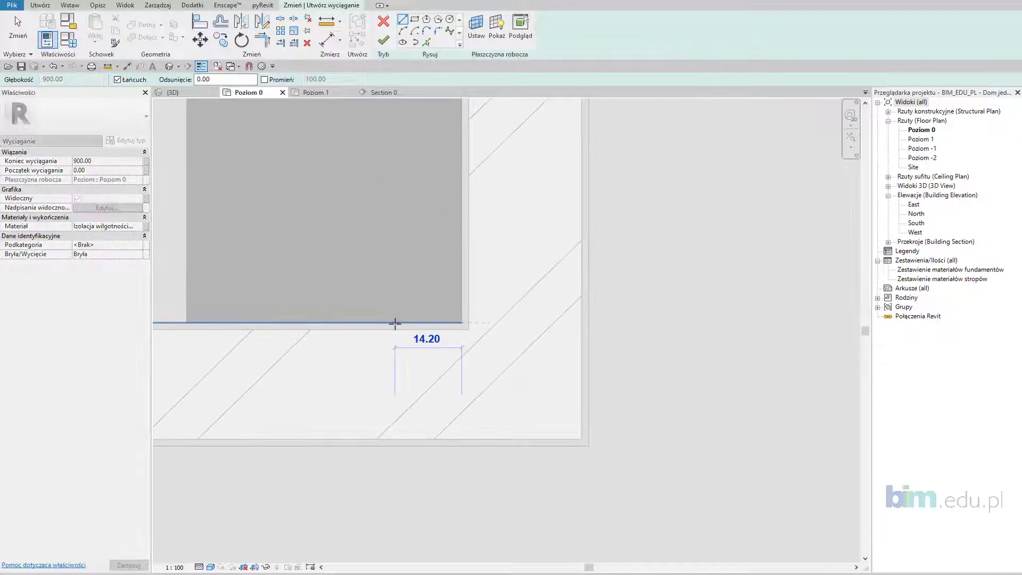
pyautogui.write('40')
pyautogui.press('Return')
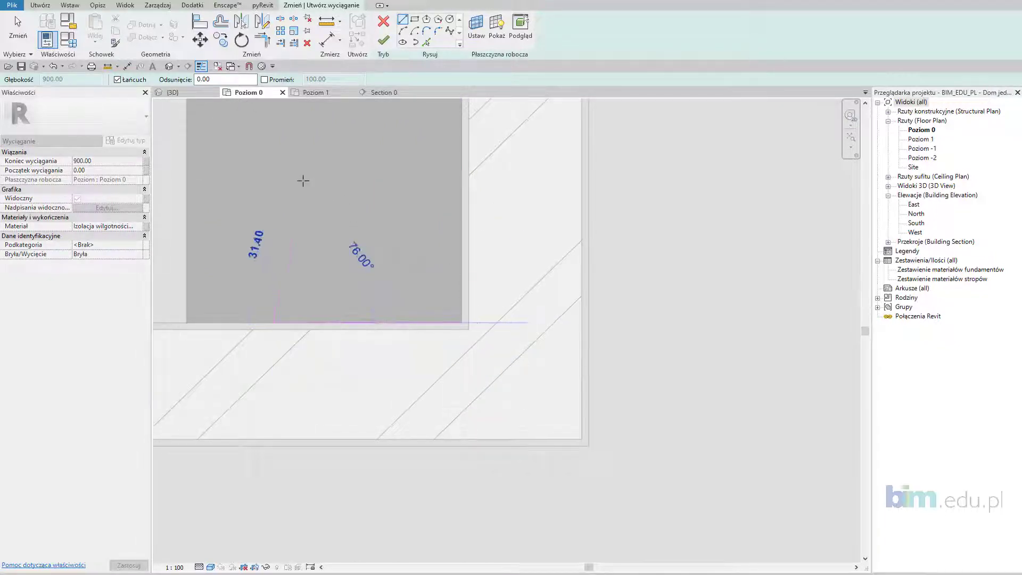
pyautogui.write('39')
pyautogui.press('Return')
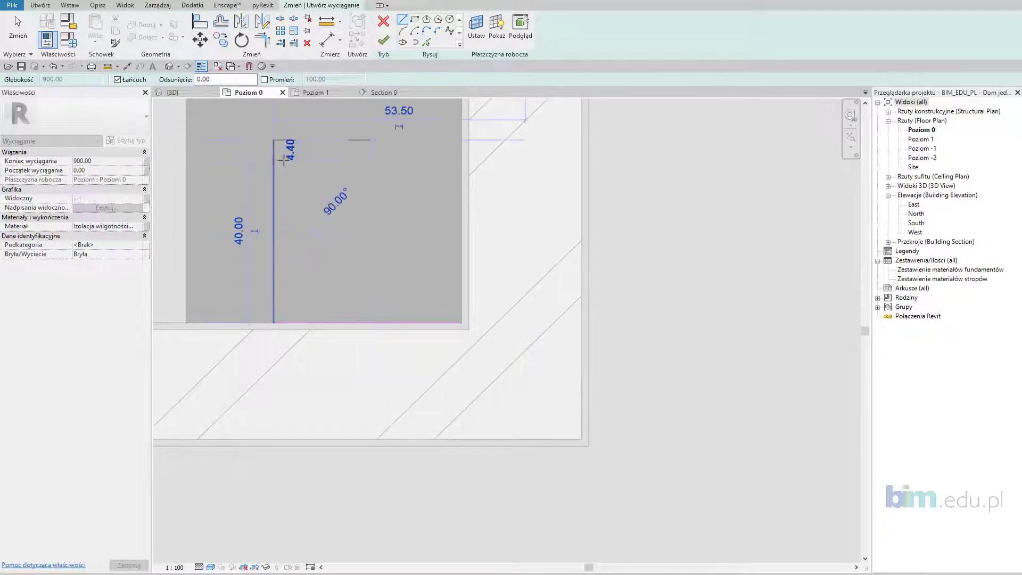
pyautogui.scroll(-2, 298, 149)
pyautogui.scroll(-2, 320, 155)
pyautogui.write('40')
pyautogui.press('Return')
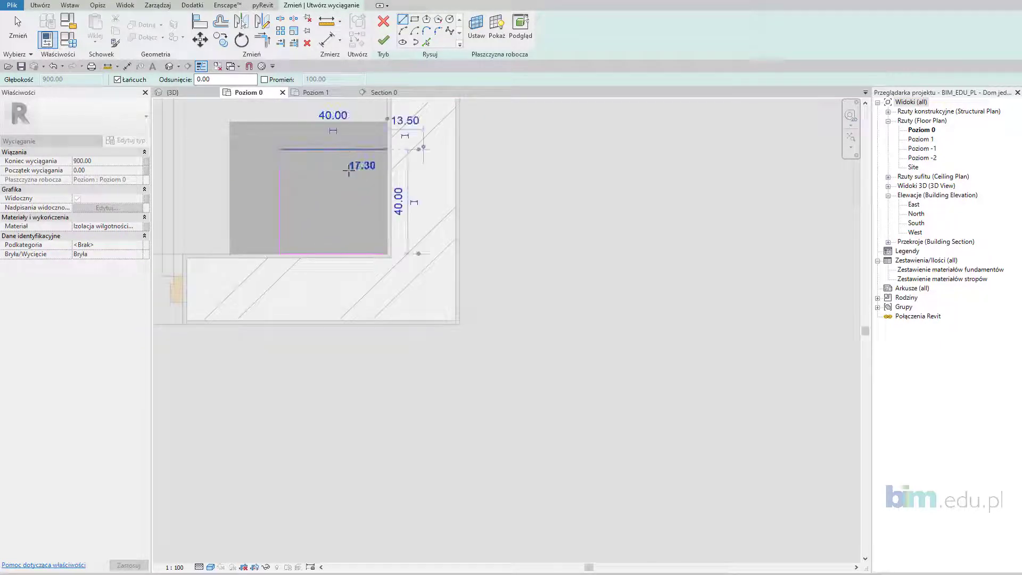
pyautogui.click(386, 250)
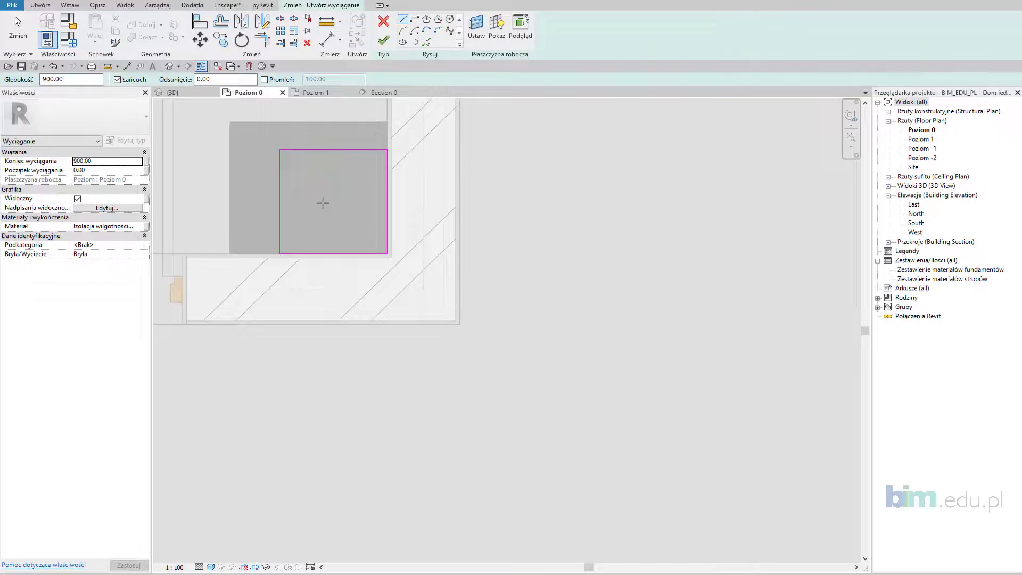
# Pick the square's left, top and bottom edges with a 12 inward offset.
pyautogui.click(426, 42)
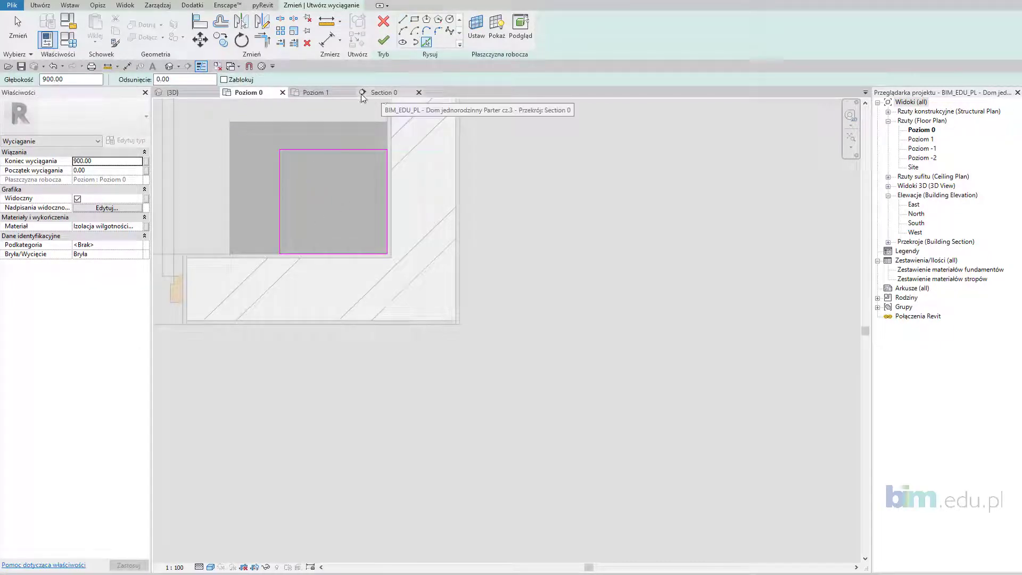
pyautogui.doubleClick(180, 80)
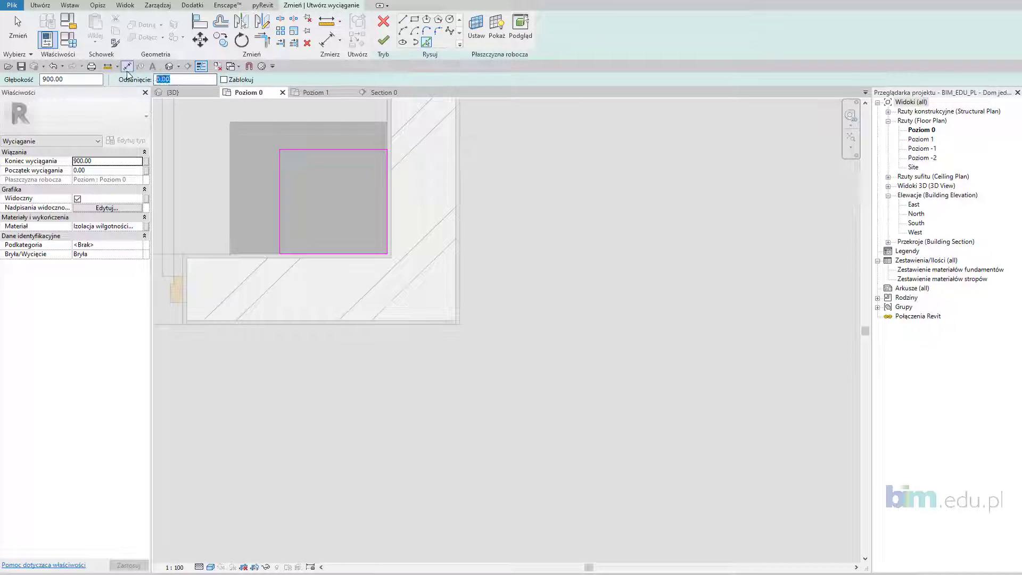
pyautogui.write('12')
pyautogui.press('Return')
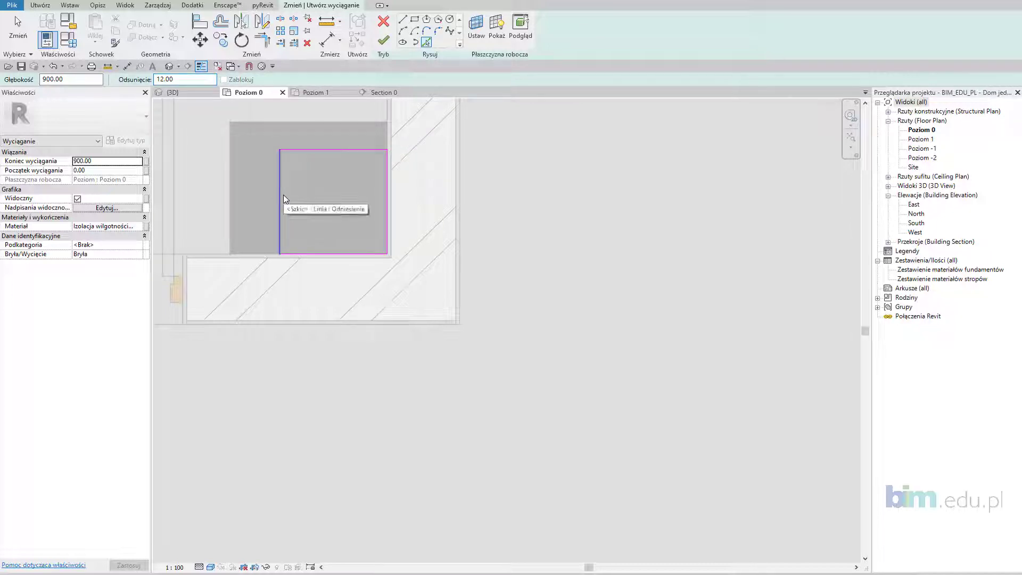
pyautogui.click(284, 199)
pyautogui.click(341, 154)
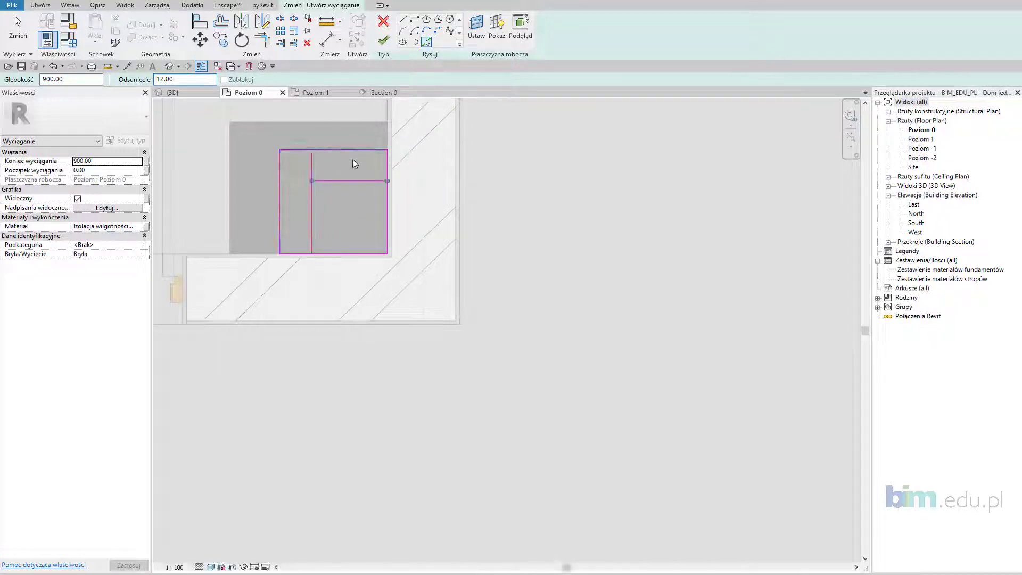
pyautogui.click(344, 253)
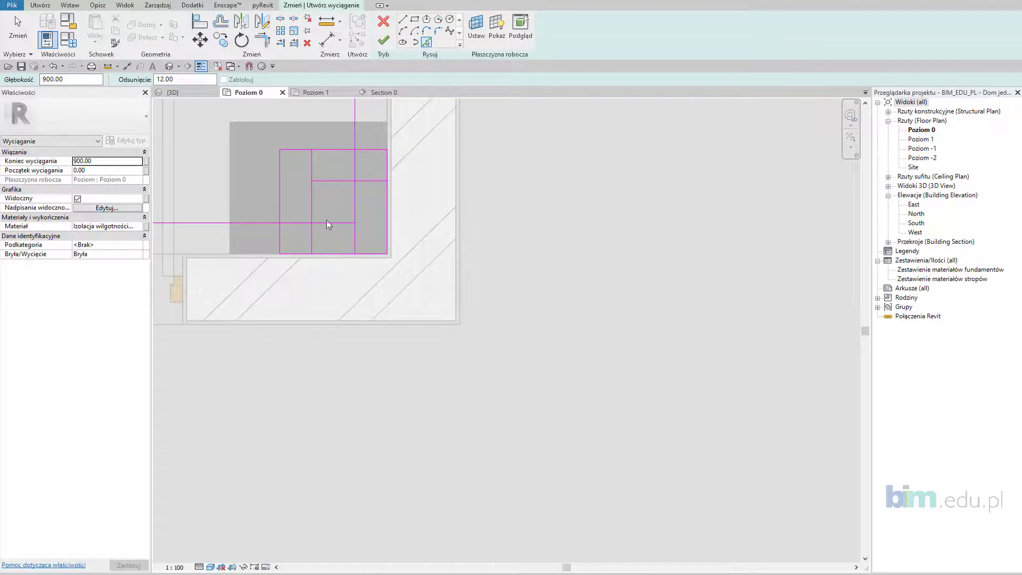
# Trim the offset lines into corners to close the inner square opening.
pyautogui.press('t')
pyautogui.press('r')
pyautogui.click(312, 188)
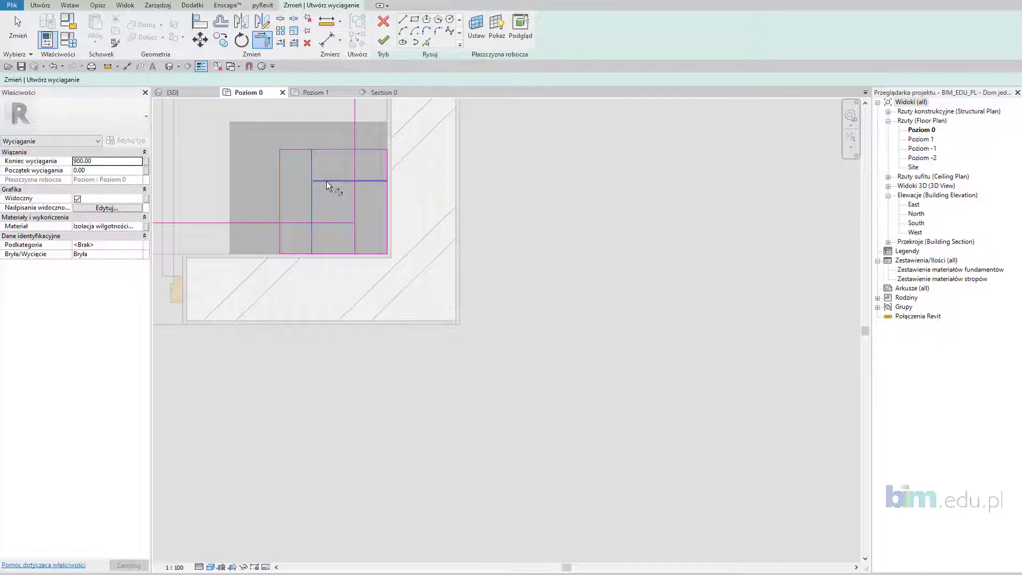
pyautogui.click(327, 181)
pyautogui.click(353, 190)
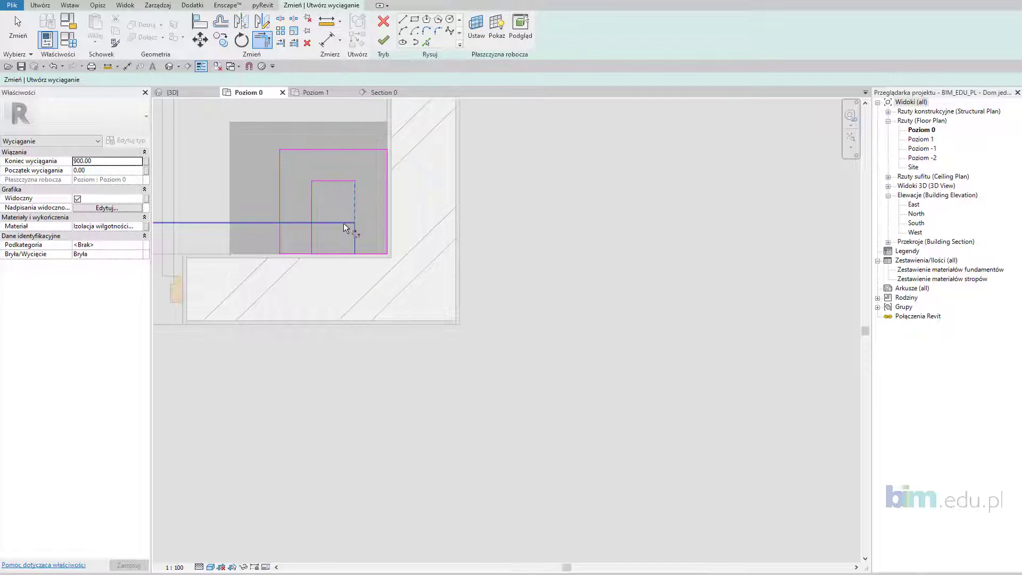
pyautogui.click(314, 203)
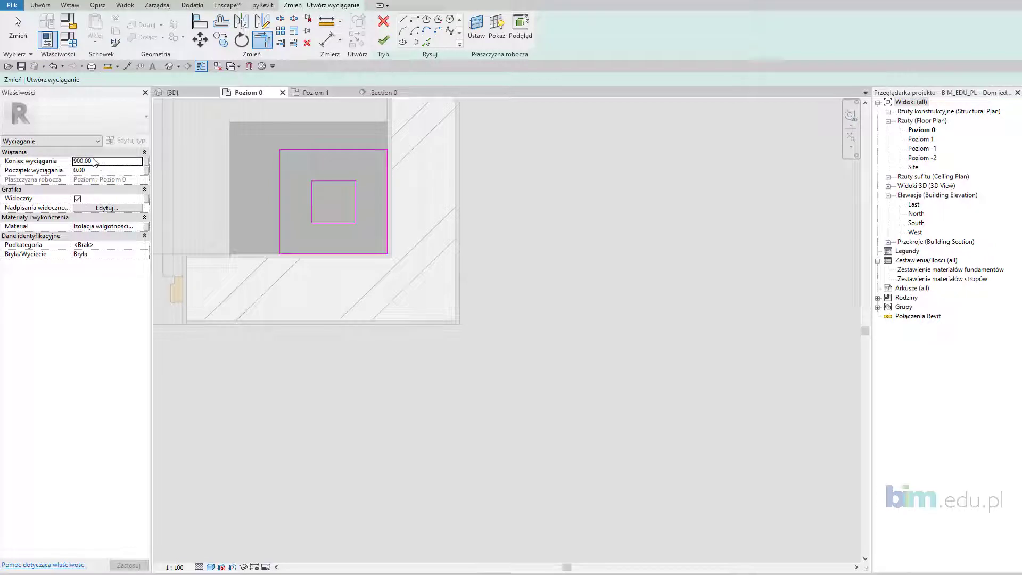
# Assign the Cegła, zwykła brick material to the chimney extrusion and finish it as a solid.
pyautogui.click(137, 228)
pyautogui.click(138, 227)
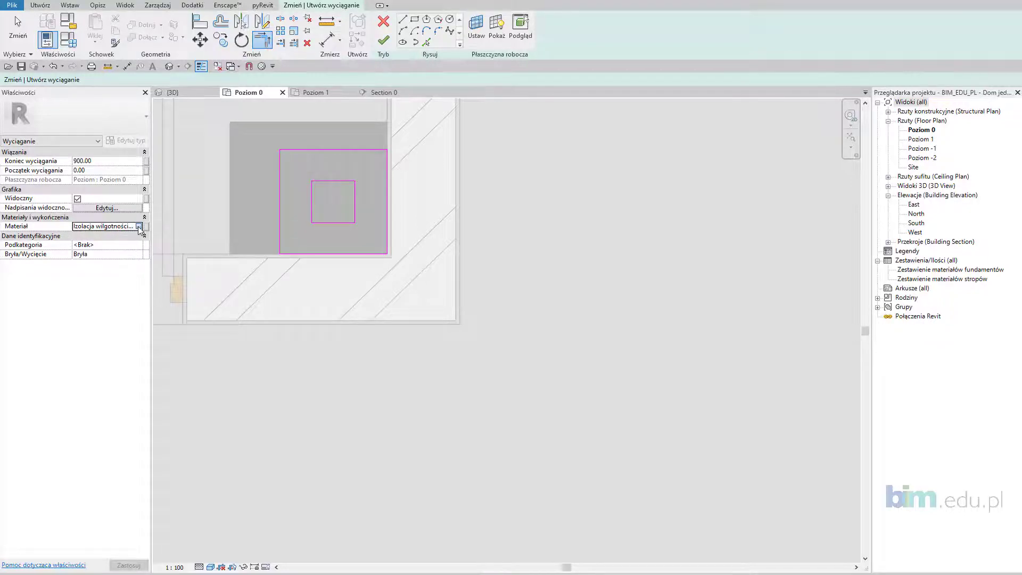
pyautogui.click(159, 77)
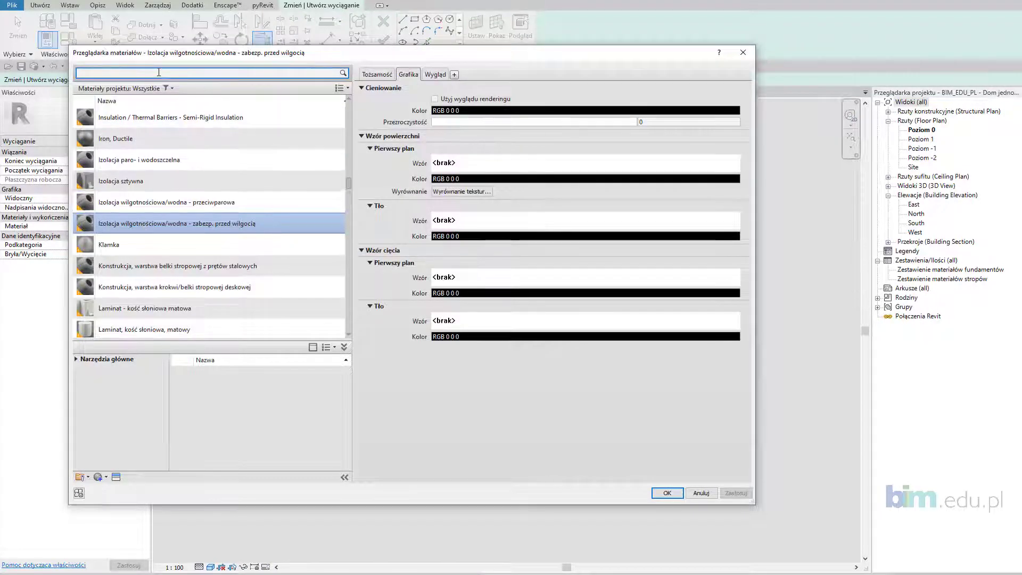
pyautogui.write('ceg')
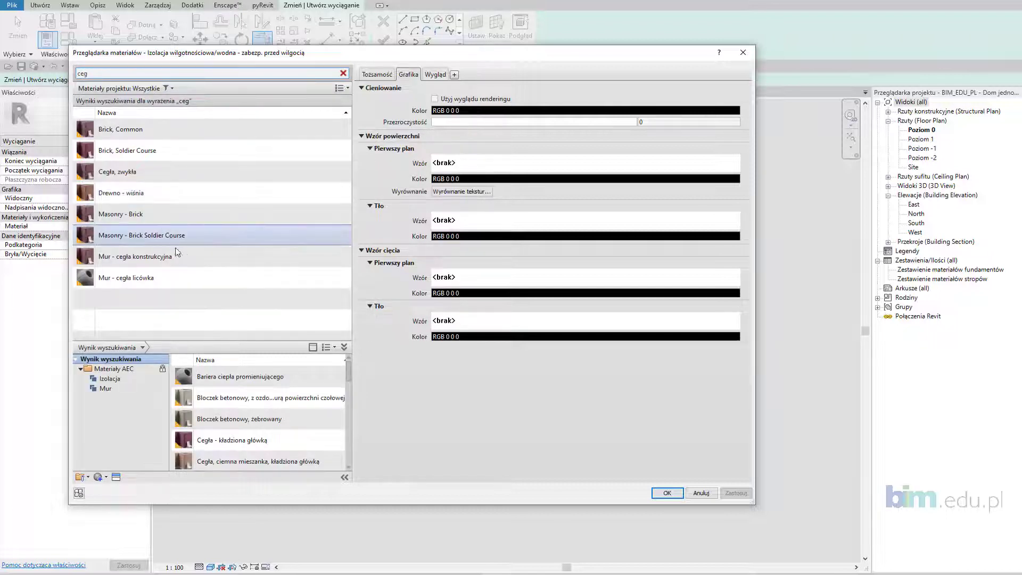
pyautogui.click(172, 170)
pyautogui.click(666, 493)
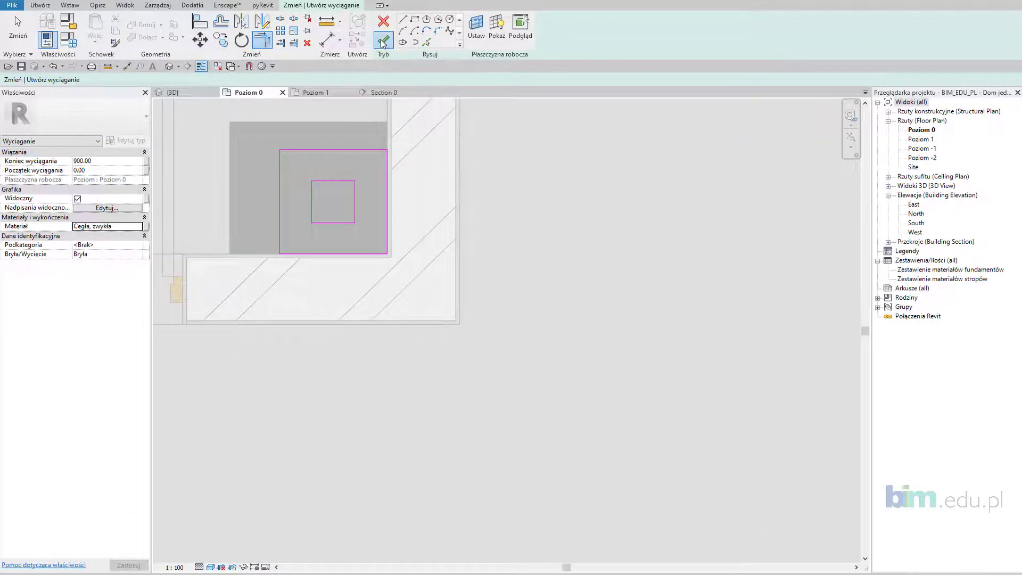
pyautogui.click(383, 41)
pyautogui.click(617, 43)
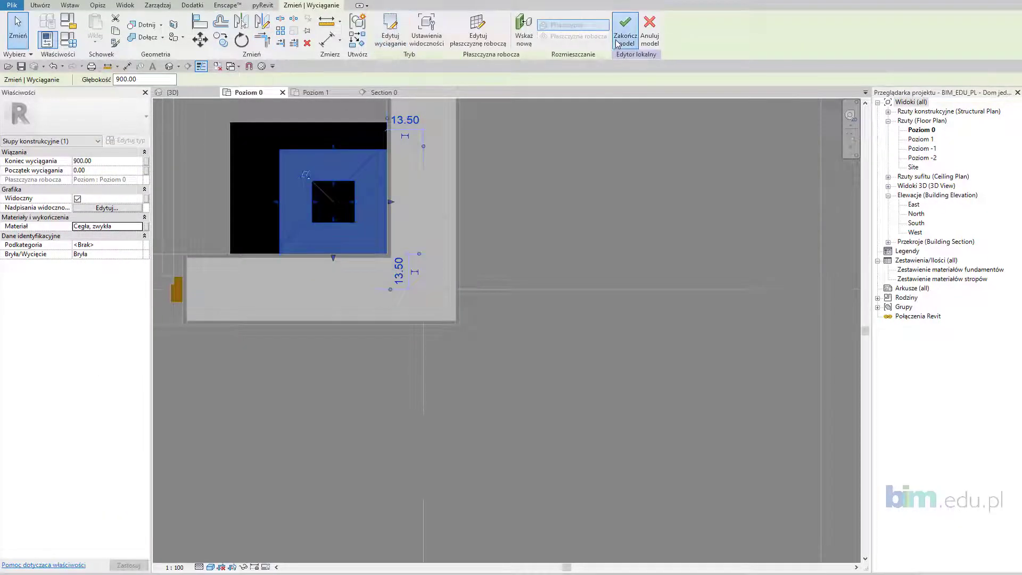
pyautogui.click(181, 93)
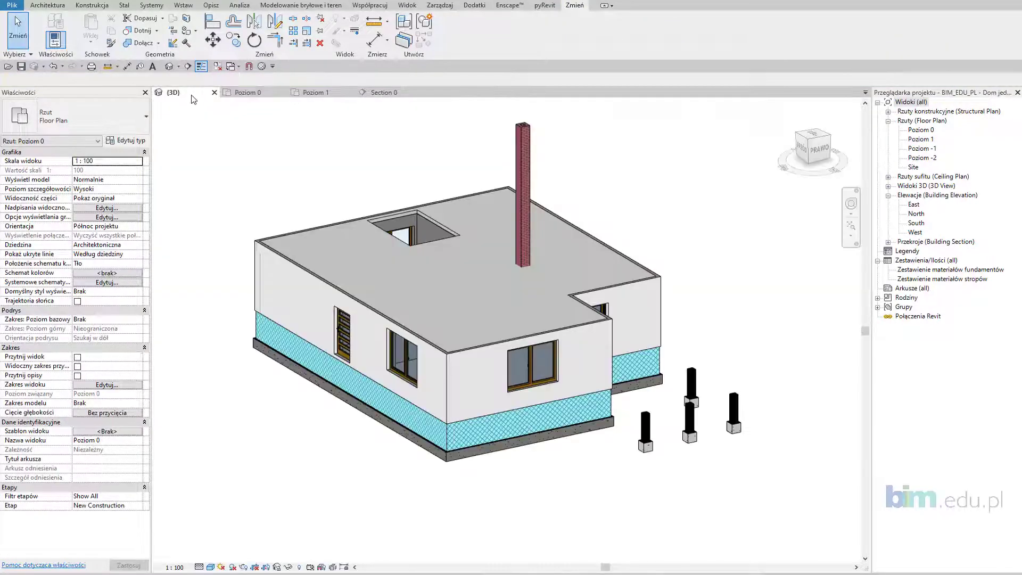
pyautogui.moveTo(519, 260)
pyautogui.keyDown('shift'); pyautogui.mouseDown(button='middle')
pyautogui.moveTo(401, 290)
pyautogui.moveTo(523, 321)
pyautogui.mouseUp(button='middle'); pyautogui.keyUp('shift')
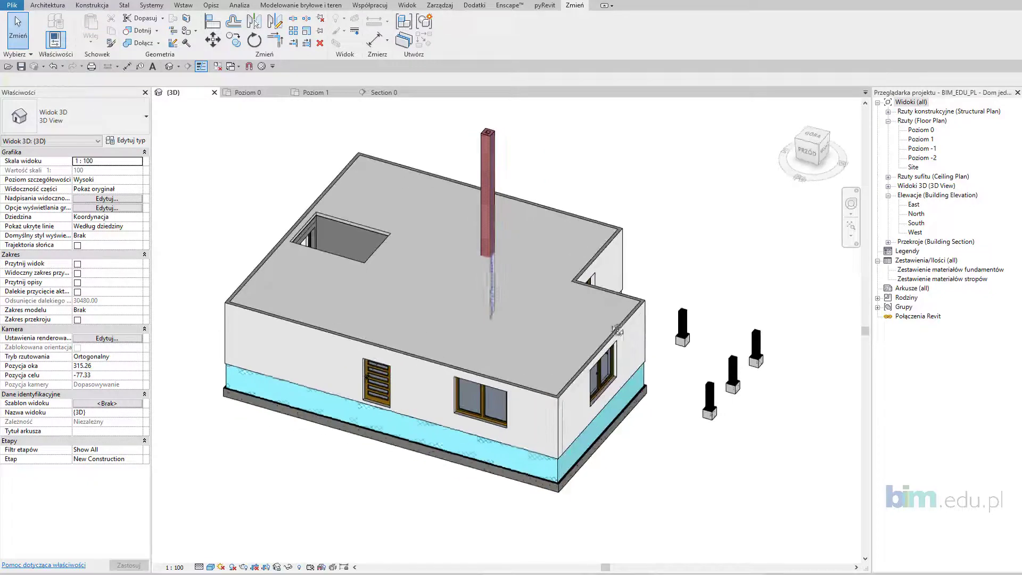
pyautogui.scroll(2, 408, 232)
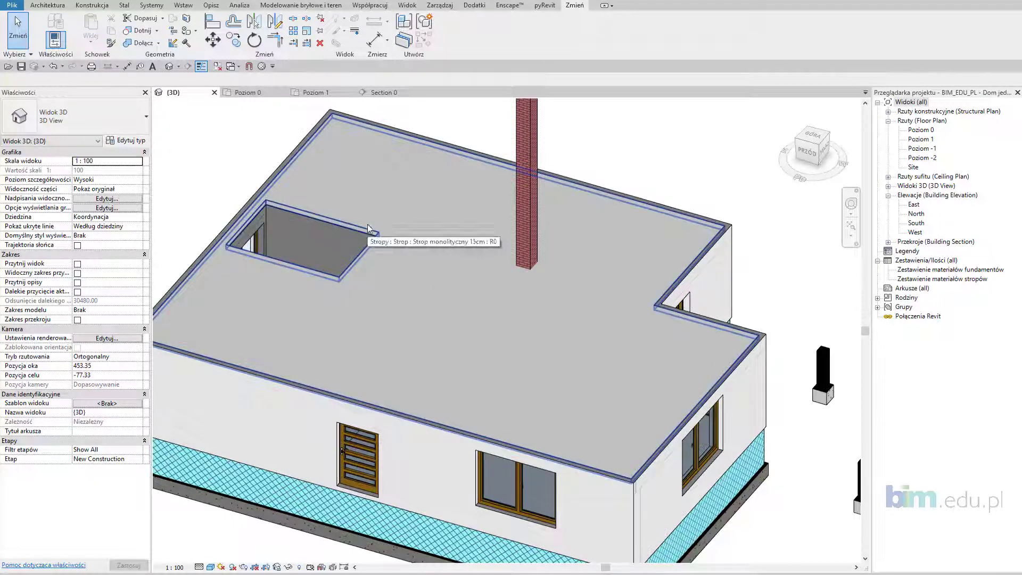
pyautogui.click(325, 219)
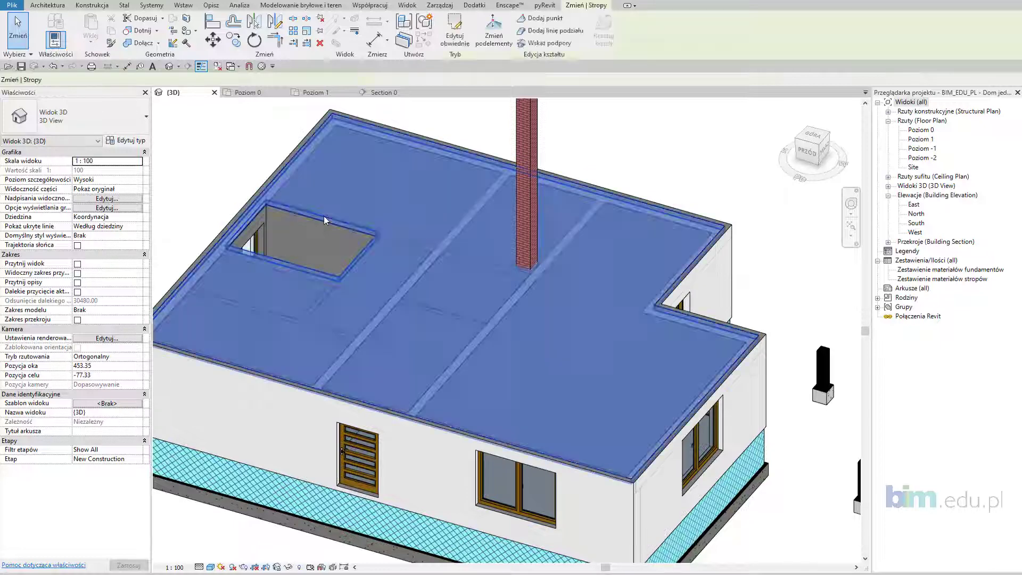
pyautogui.keyDown('shift'); pyautogui.moveTo(410, 257); pyautogui.dragTo(407, 280, button='middle'); pyautogui.keyUp('shift')
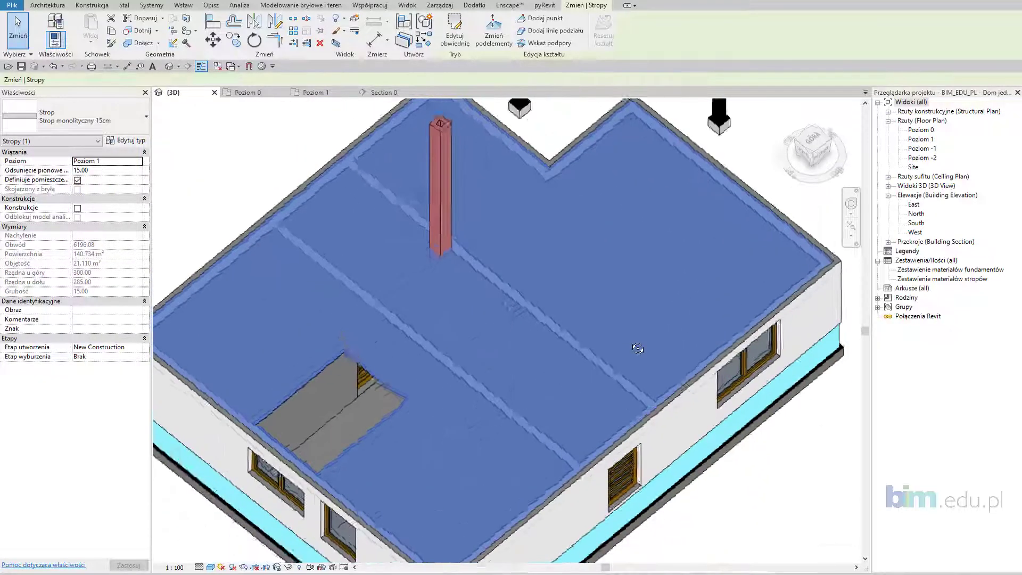
pyautogui.scroll(3, 407, 280)
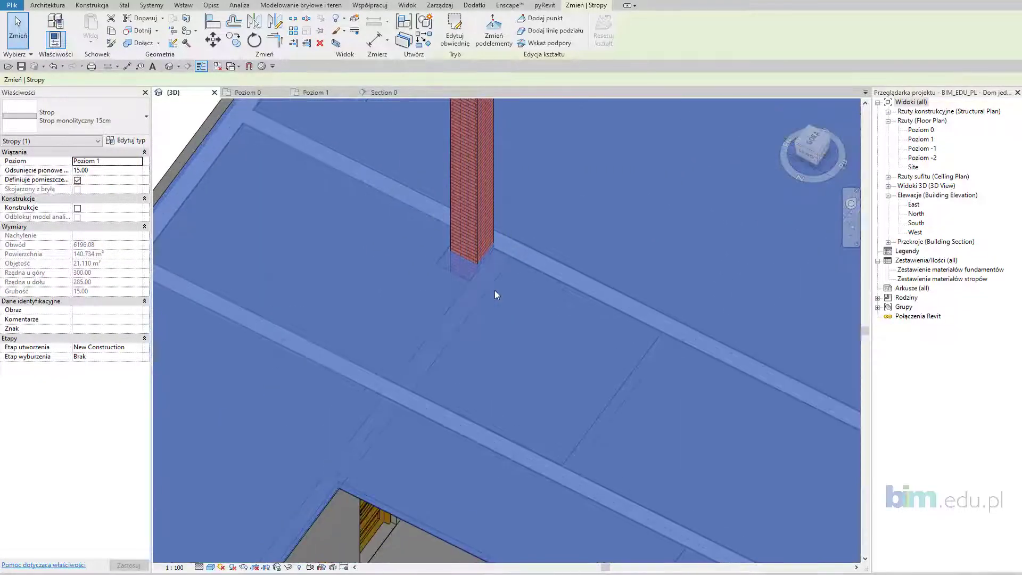
pyautogui.scroll(-2, 494, 289)
pyautogui.scroll(-3, 485, 338)
pyautogui.keyDown('shift'); pyautogui.moveTo(485, 338); pyautogui.dragTo(314, 282, button='middle'); pyautogui.keyUp('shift')
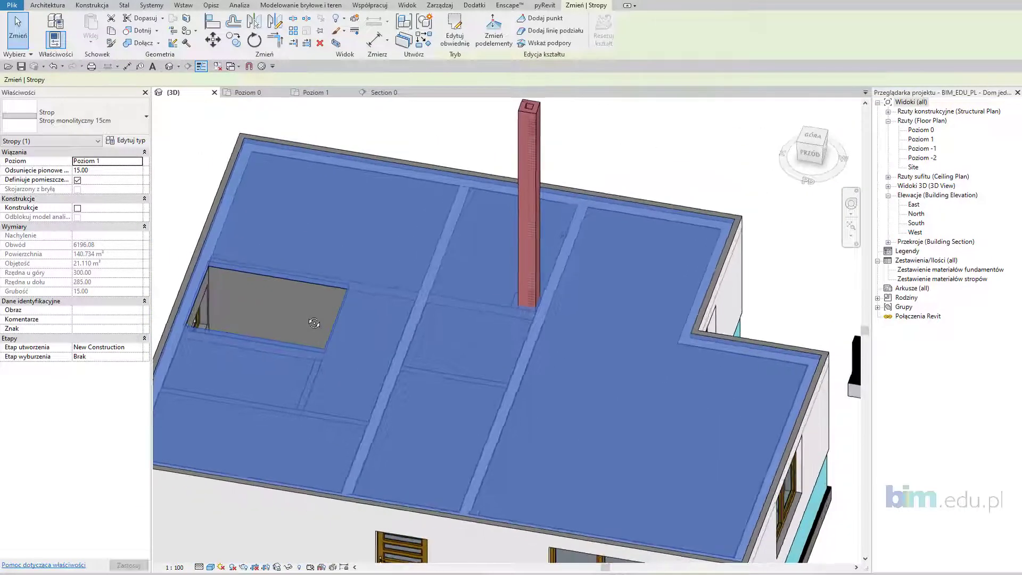
# Join the chimney's geometry with the roof slab.
pyautogui.press('Escape')
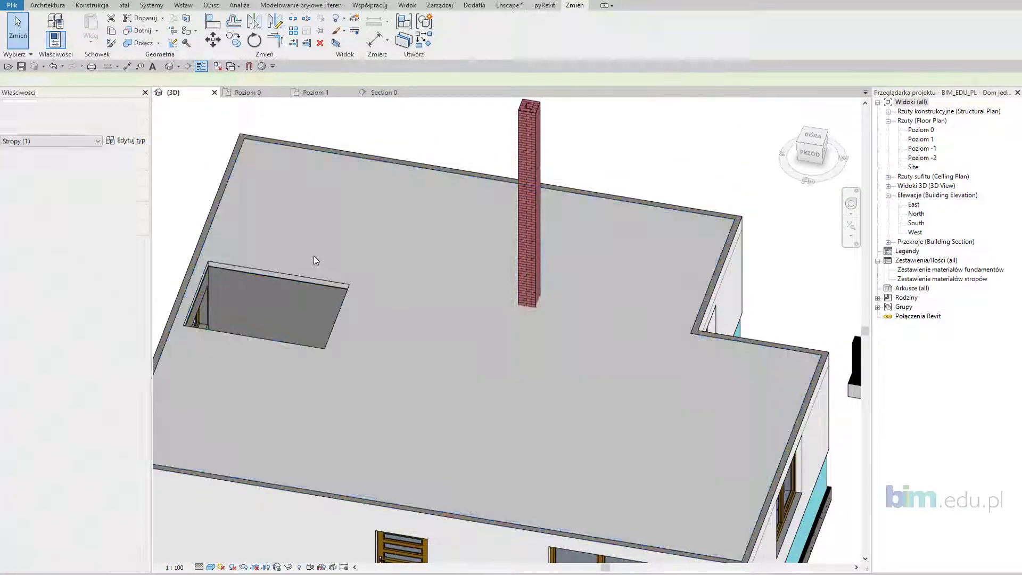
pyautogui.click(130, 47)
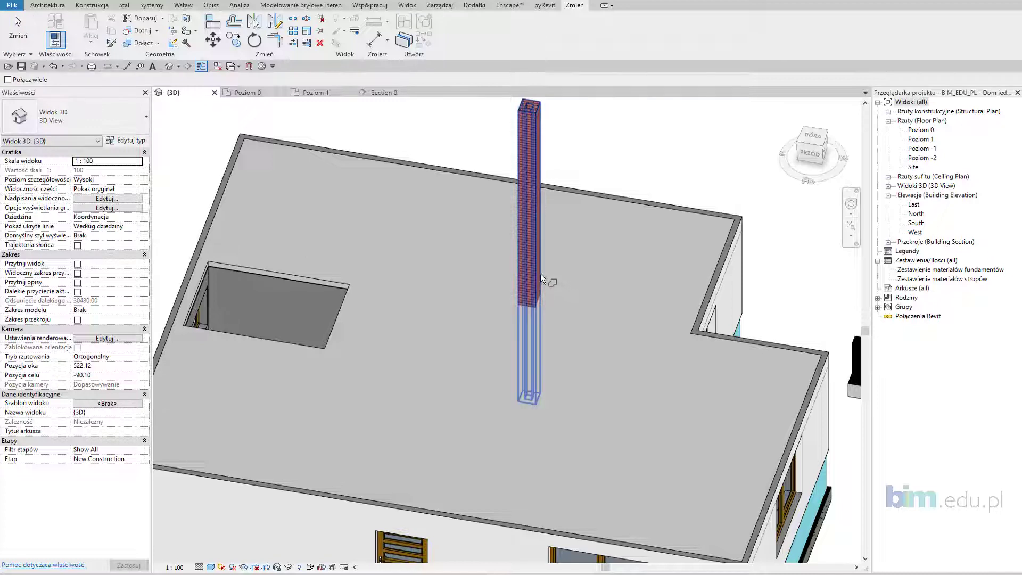
pyautogui.click(539, 273)
pyautogui.click(340, 282)
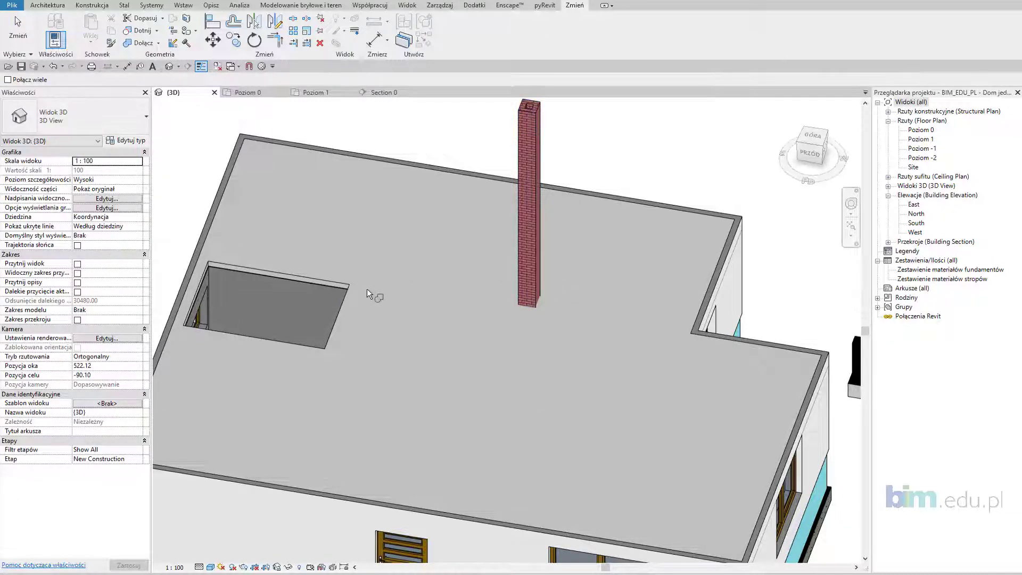
# Cut the roof slab with the chimney, then switch to the Poziom 1 plan.
pyautogui.click(139, 31)
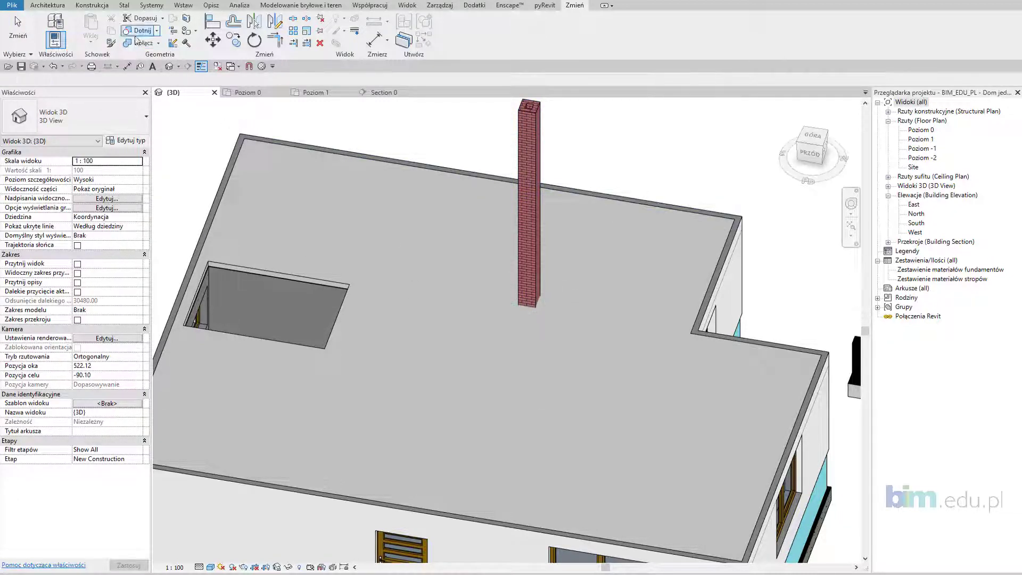
pyautogui.click(517, 269)
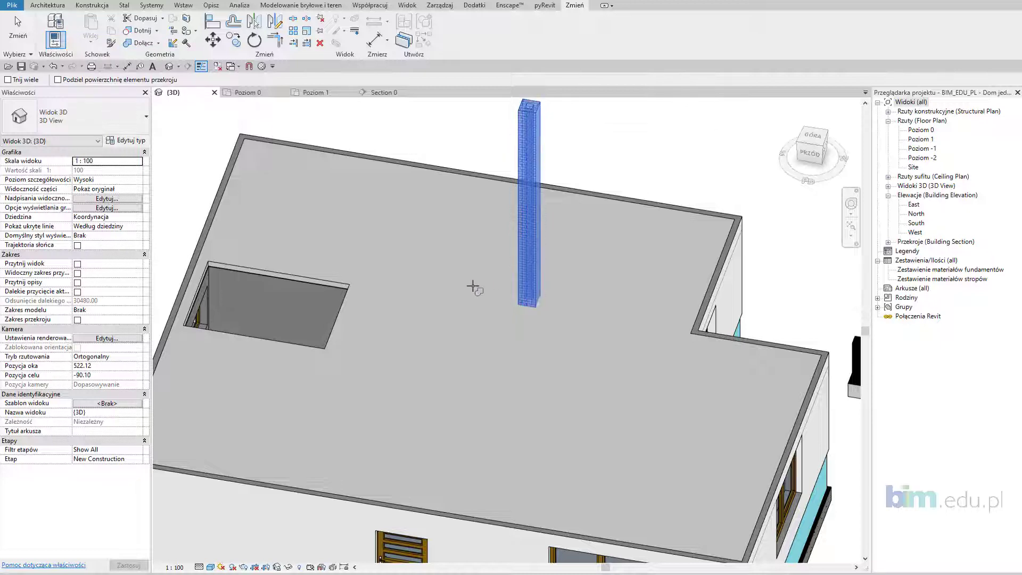
pyautogui.click(363, 292)
pyautogui.press('Escape')
pyautogui.press('Escape')
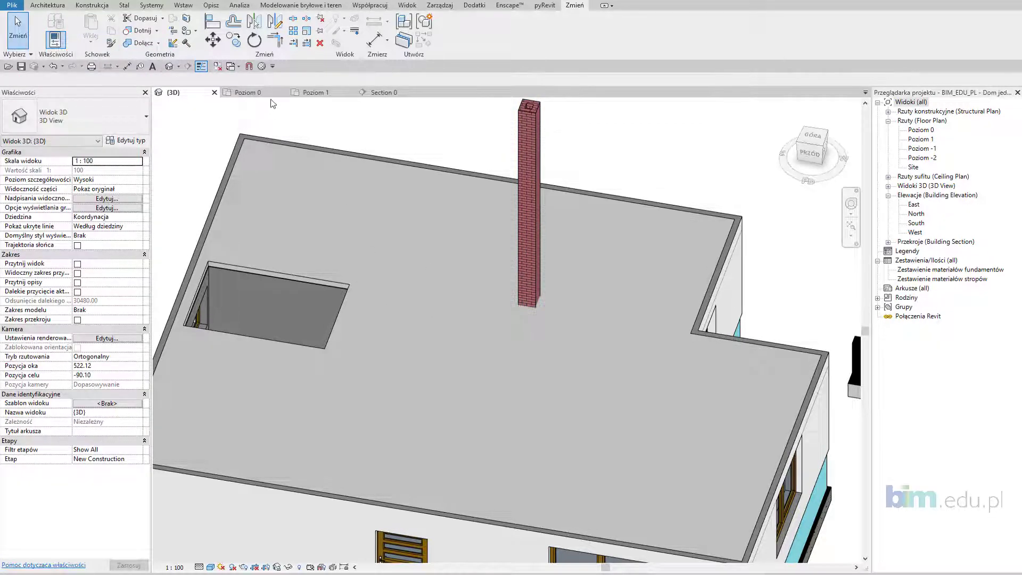
pyautogui.click(308, 93)
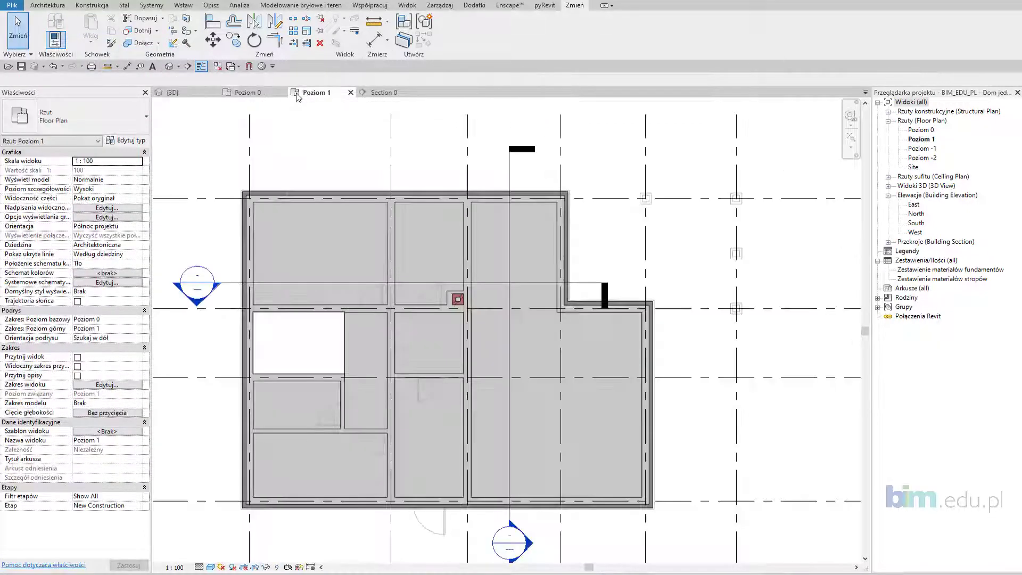
# Select the roof slab in 3D and edit its boundary on Poziom 1.
pyautogui.click(187, 92)
pyautogui.click(306, 236)
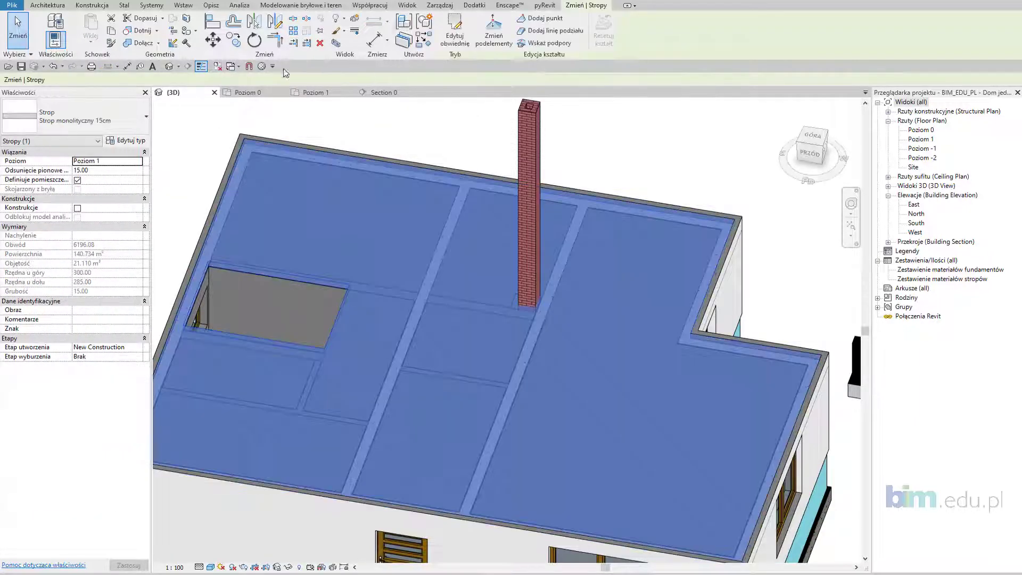
pyautogui.click(318, 92)
pyautogui.click(446, 46)
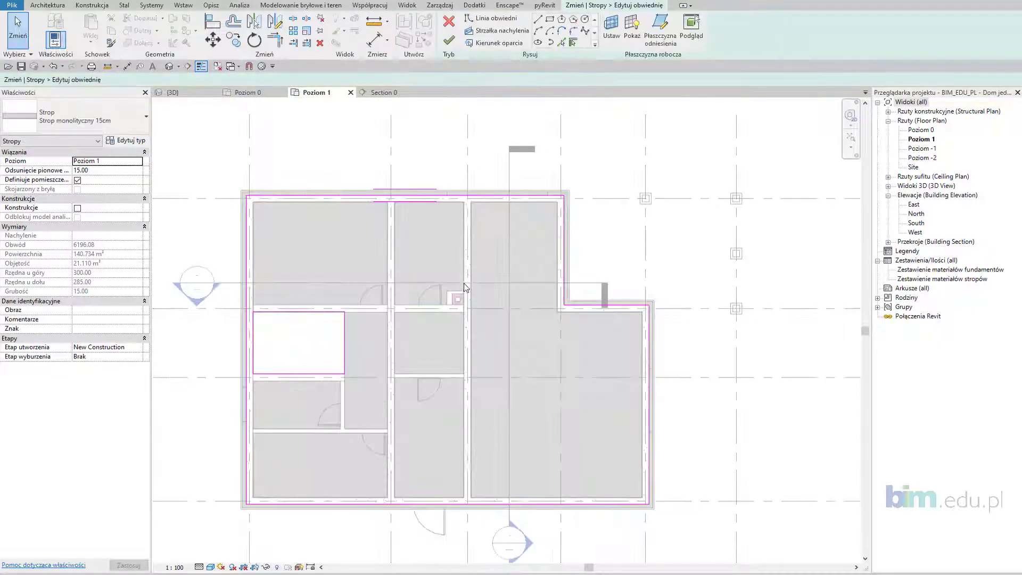
# Draw a rectangular opening around the chimney, finish, and don't attach the walls.
pyautogui.scroll(6, 462, 299)
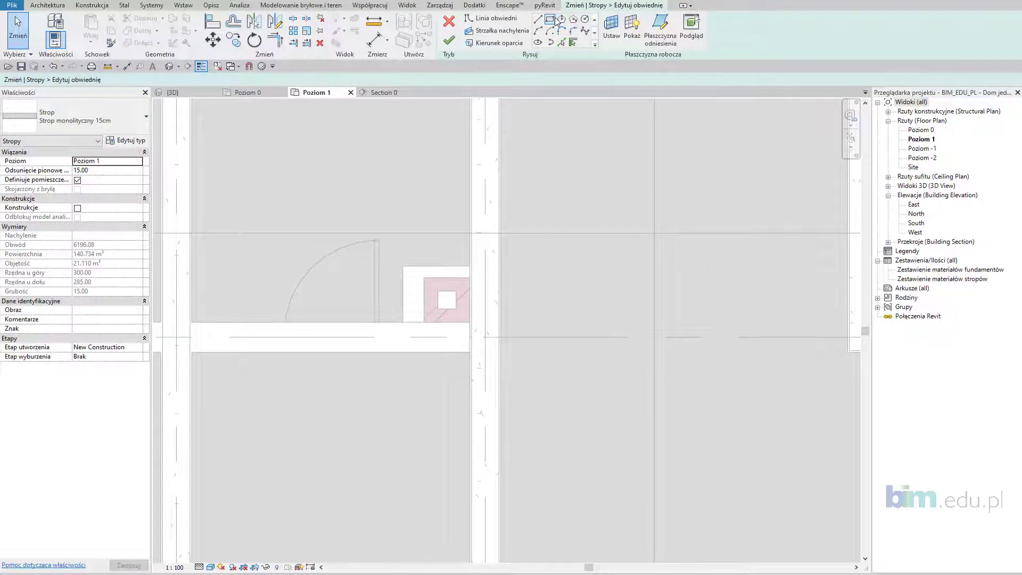
pyautogui.click(550, 19)
pyautogui.scroll(3, 429, 282)
pyautogui.click(436, 260)
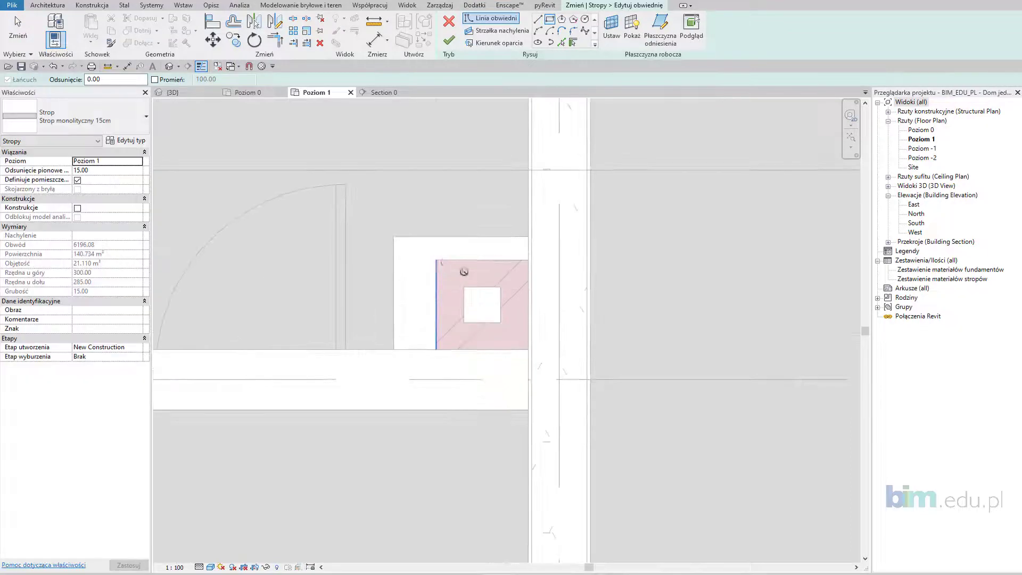
pyautogui.click(528, 350)
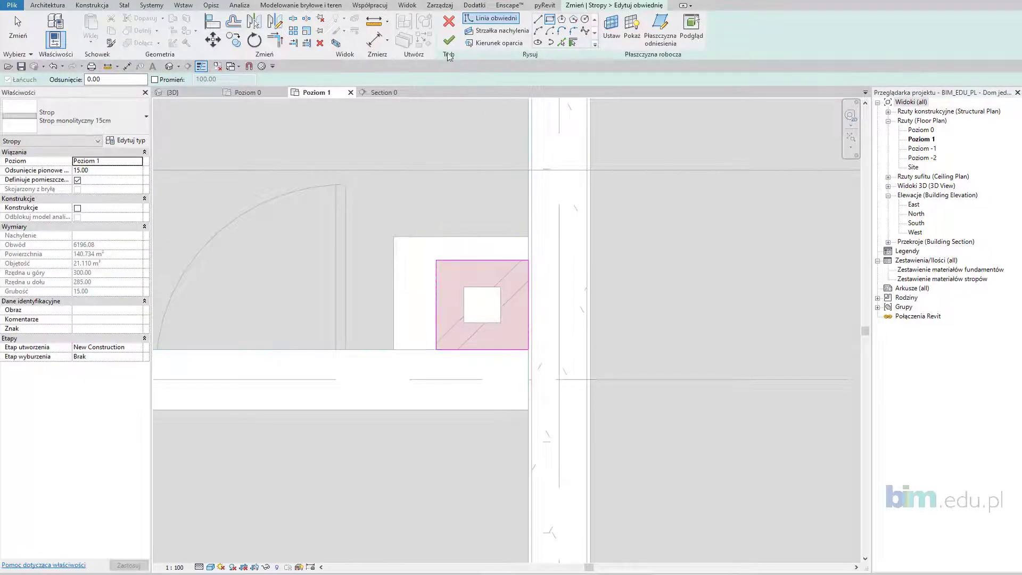
pyautogui.click(449, 40)
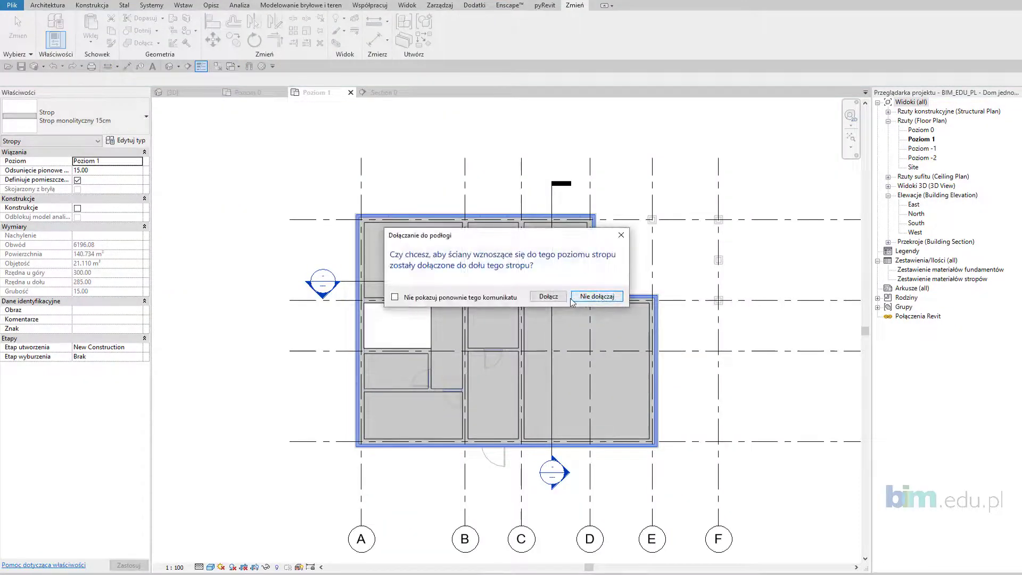
pyautogui.click(580, 296)
pyautogui.scroll(5, 557, 296)
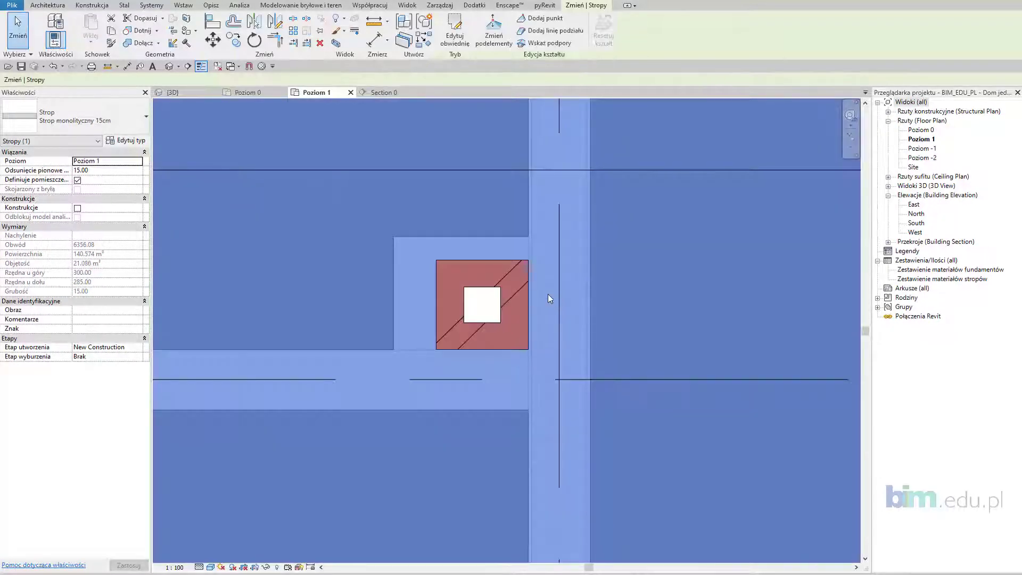
pyautogui.press('Escape')
pyautogui.scroll(-4, 510, 264)
pyautogui.scroll(-1, 509, 264)
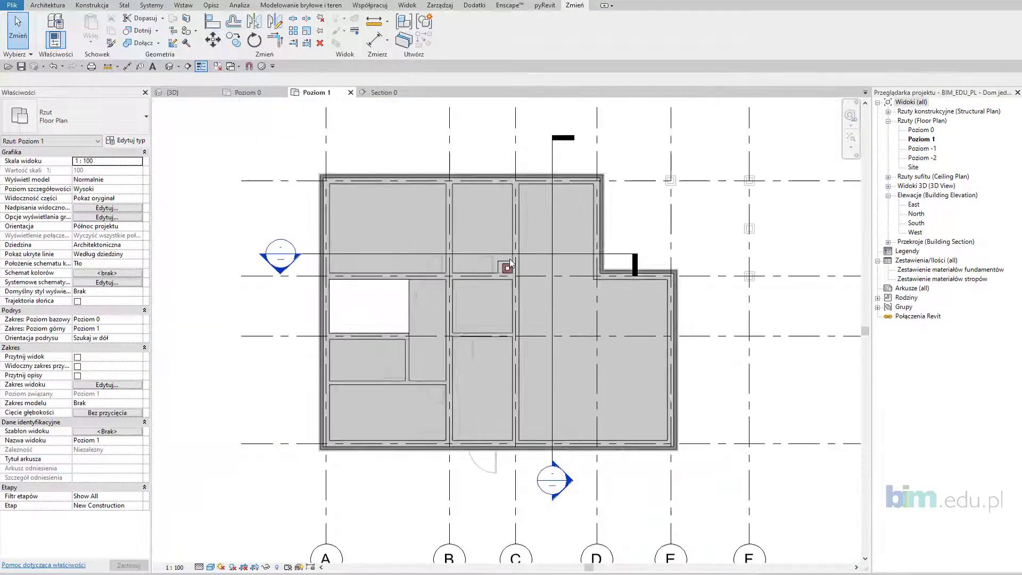
pyautogui.click(199, 93)
pyautogui.scroll(-3, 584, 381)
pyautogui.moveTo(584, 381)
pyautogui.keyDown('shift'); pyautogui.mouseDown(button='middle')
pyautogui.moveTo(622, 328)
pyautogui.moveTo(655, 314)
pyautogui.mouseUp(button='middle'); pyautogui.keyUp('shift')
pyautogui.scroll(3, 654, 314)
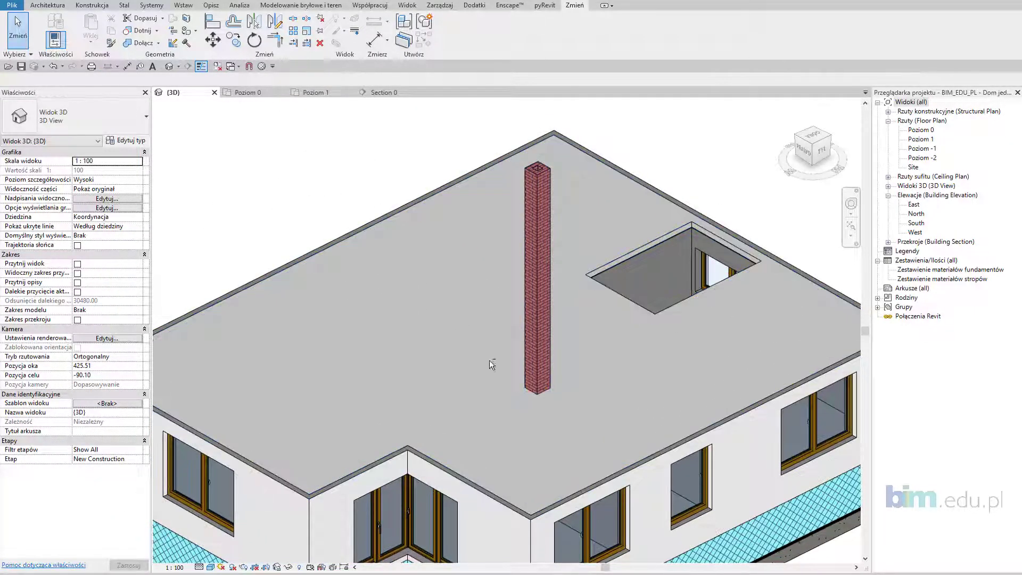
pyautogui.moveTo(489, 360)
pyautogui.keyDown('shift'); pyautogui.mouseDown(button='middle')
pyautogui.moveTo(684, 361)
pyautogui.moveTo(611, 364)
pyautogui.mouseUp(button='middle'); pyautogui.keyUp('shift')
pyautogui.scroll(-2, 684, 360)
pyautogui.scroll(2, 684, 360)
pyautogui.scroll(-1, 611, 359)
pyautogui.scroll(-1, 611, 358)
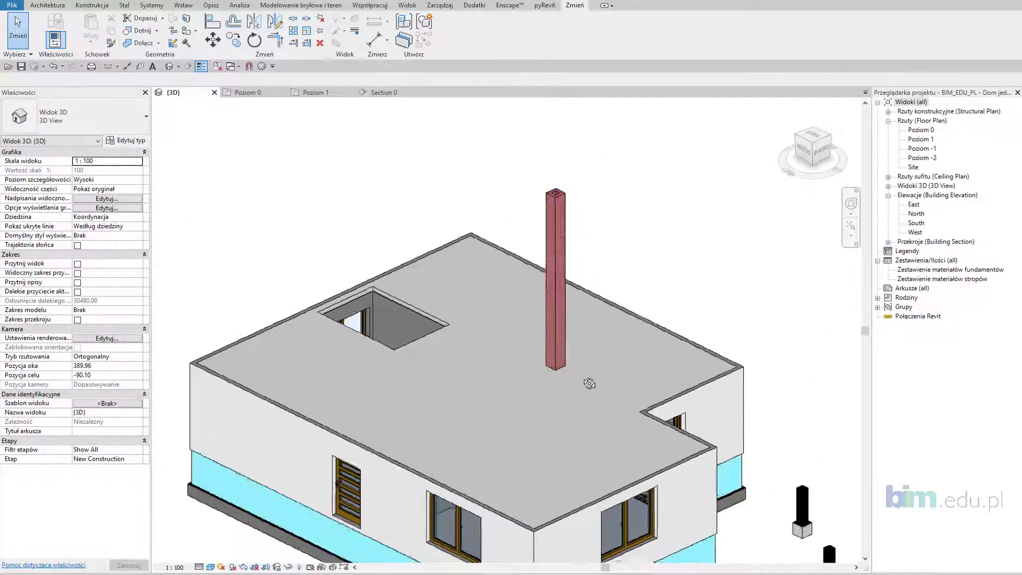
pyautogui.moveTo(532, 367)
pyautogui.keyDown('shift'); pyautogui.mouseDown(button='middle')
pyautogui.moveTo(489, 368)
pyautogui.moveTo(545, 351)
pyautogui.mouseUp(button='middle'); pyautogui.keyUp('shift')
pyautogui.scroll(-2, 546, 351)
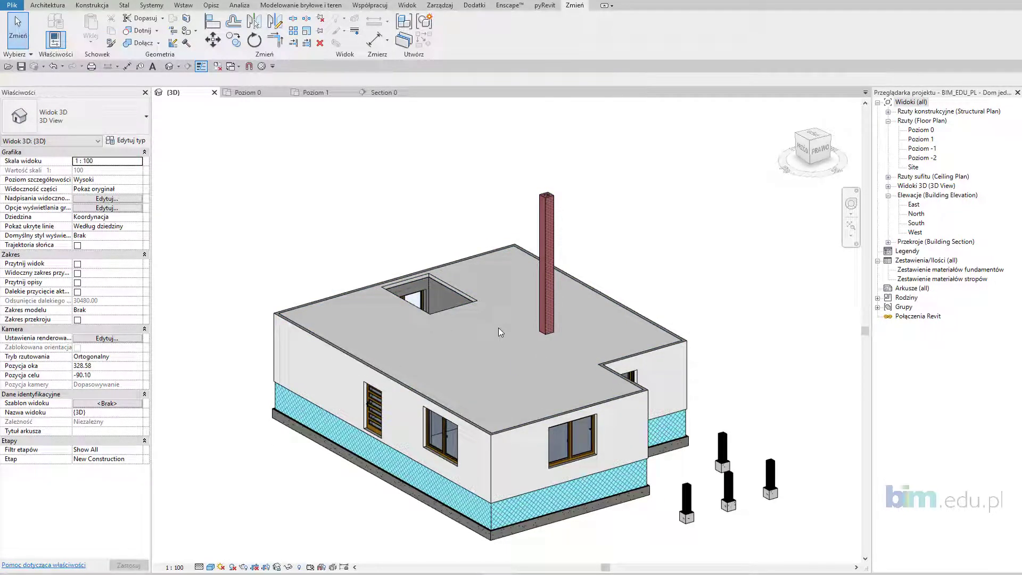
pyautogui.moveTo(498, 328)
pyautogui.keyDown('shift'); pyautogui.mouseDown(button='middle')
pyautogui.moveTo(484, 381)
pyautogui.moveTo(565, 362)
pyautogui.mouseUp(button='middle'); pyautogui.keyUp('shift')
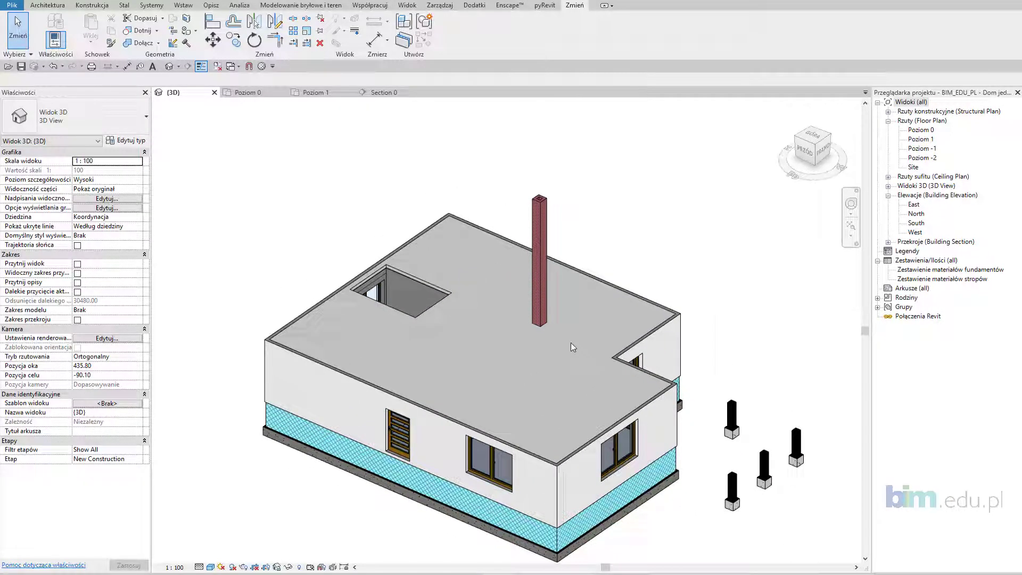
# On Poziom 1, draw the top exterior wall to the top-right corner.
pyautogui.click(309, 94)
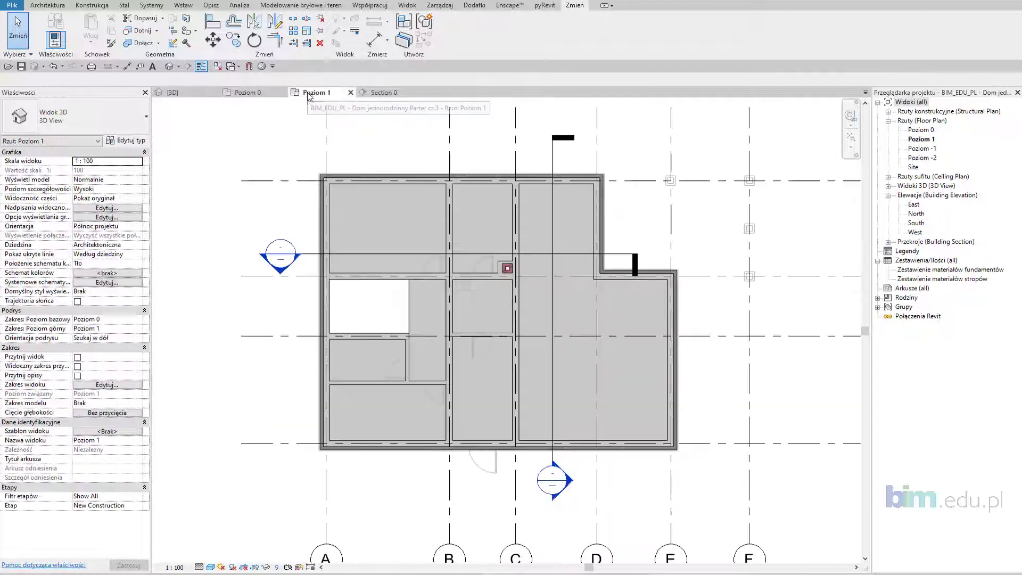
pyautogui.scroll(2, 431, 258)
pyautogui.scroll(1, 431, 258)
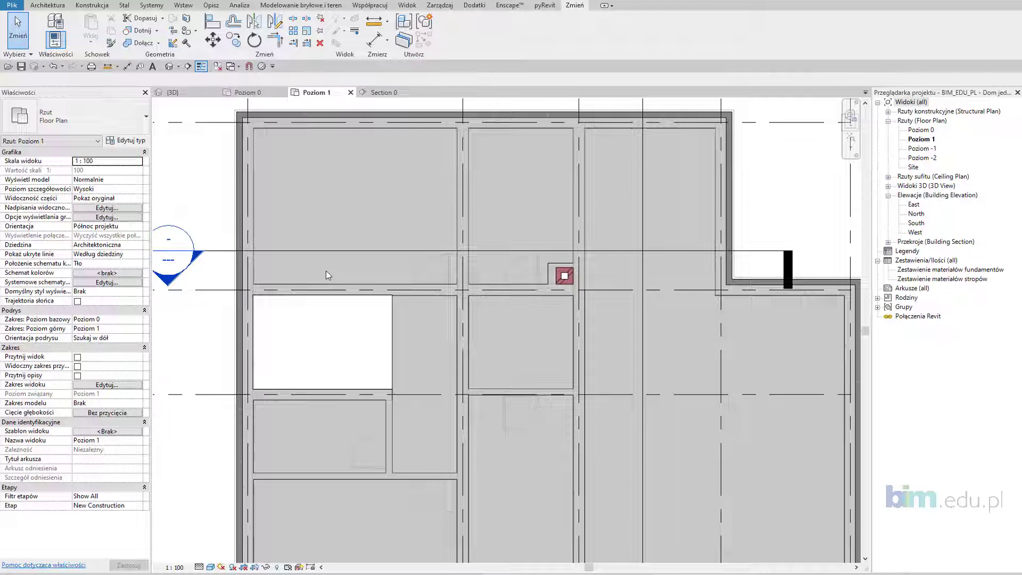
pyautogui.press('w')
pyautogui.press('a')
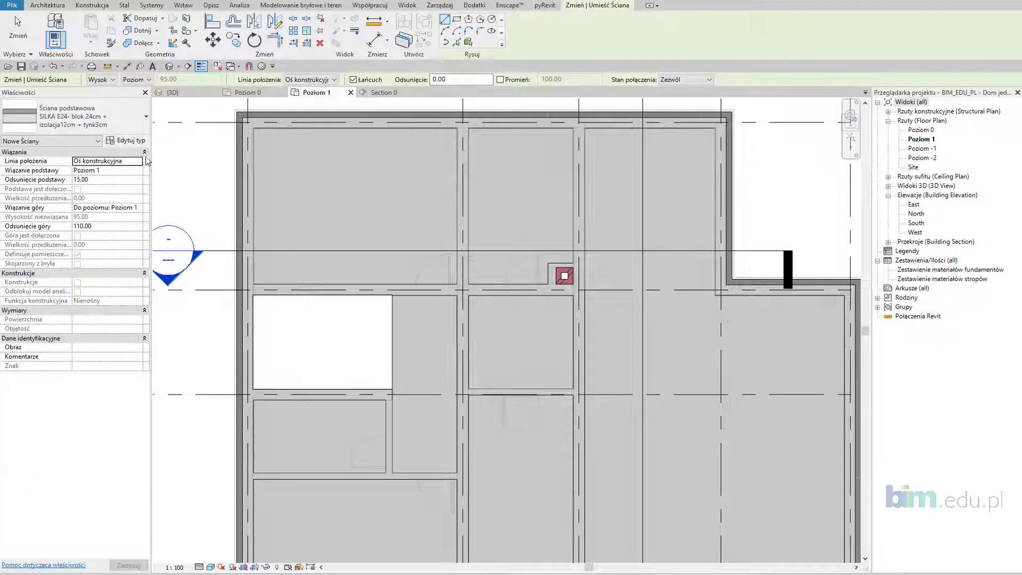
pyautogui.moveTo(196, 194); pyautogui.dragTo(219, 313, button='middle')
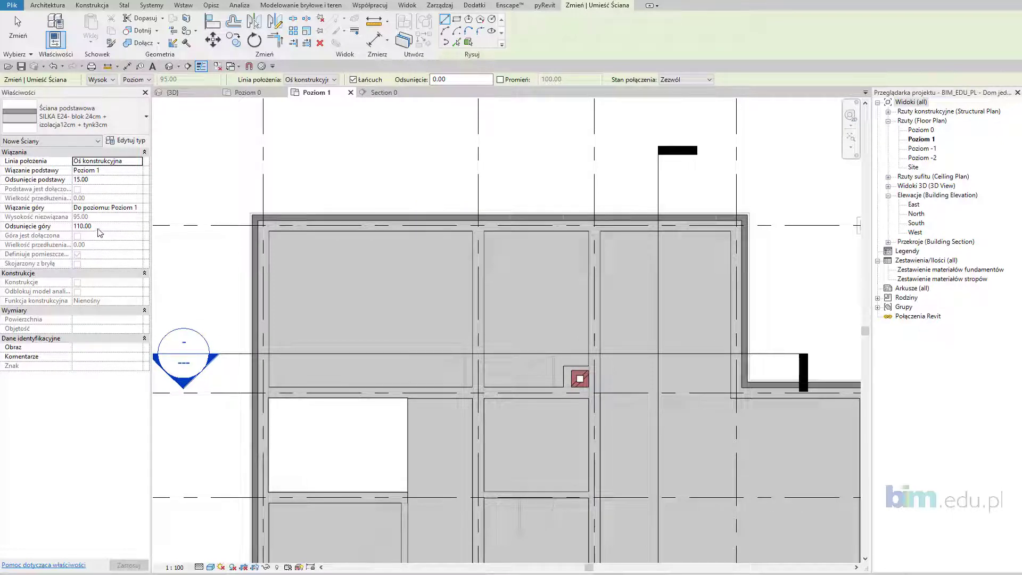
pyautogui.scroll(3, 343, 232)
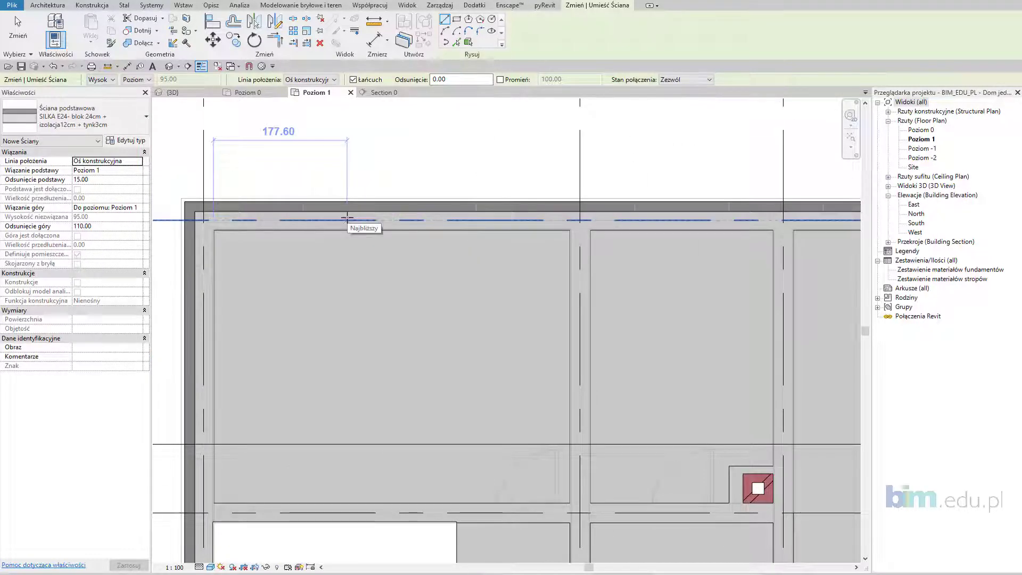
pyautogui.scroll(1, 347, 217)
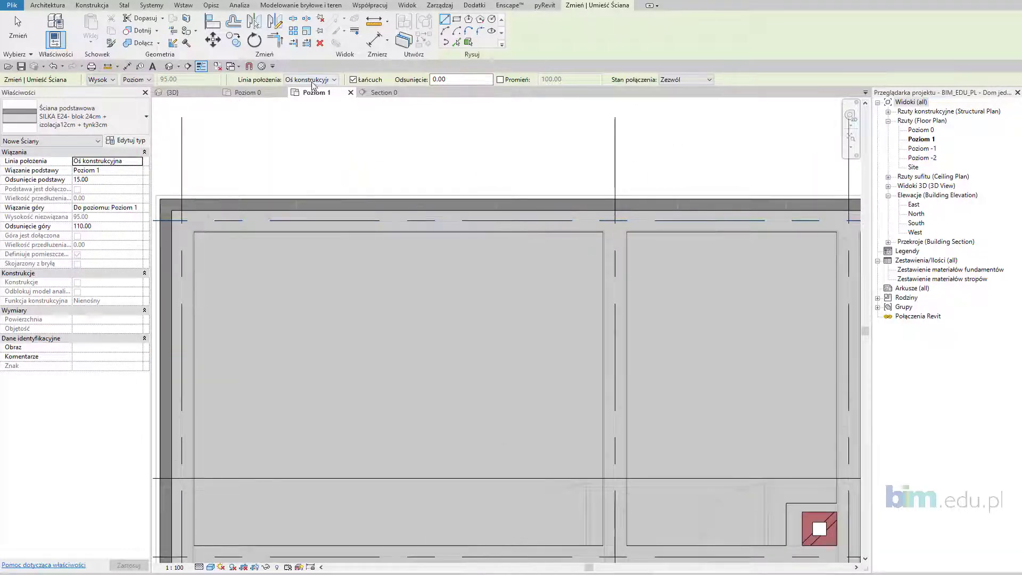
pyautogui.click(337, 224)
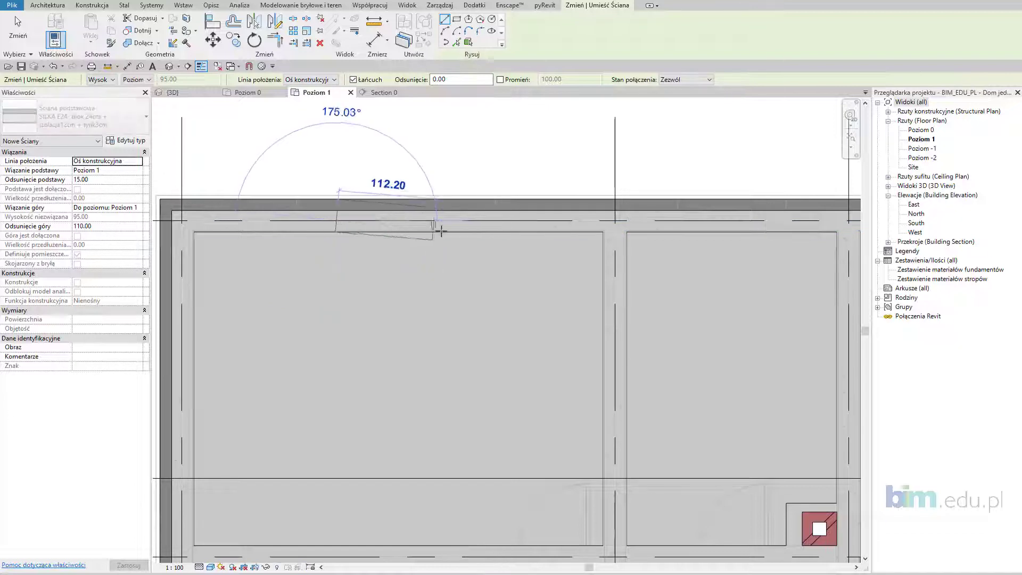
pyautogui.scroll(-5, 466, 227)
pyautogui.scroll(-3, 532, 250)
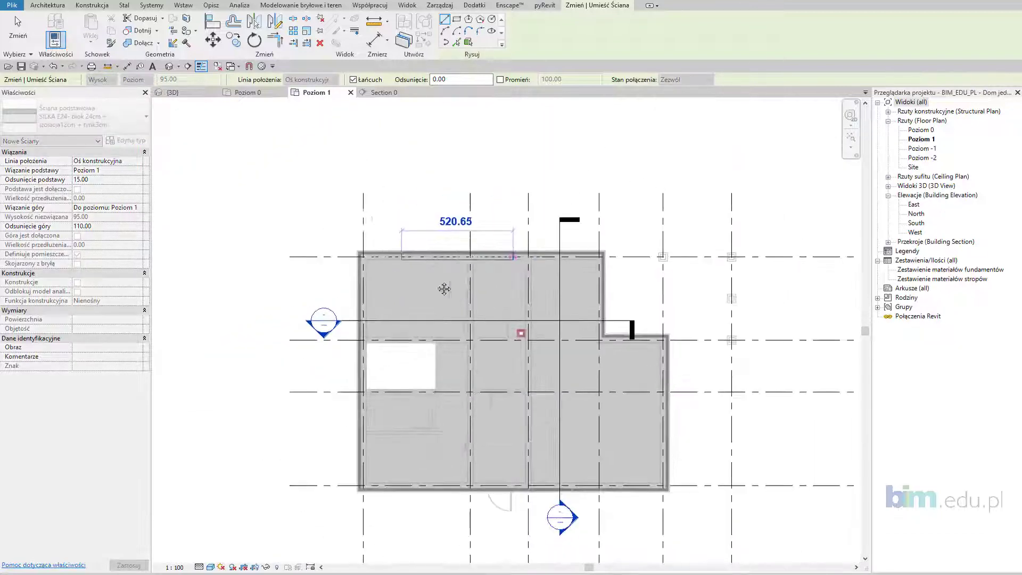
pyautogui.scroll(1, 479, 256)
pyautogui.scroll(3, 532, 282)
pyautogui.scroll(2, 561, 296)
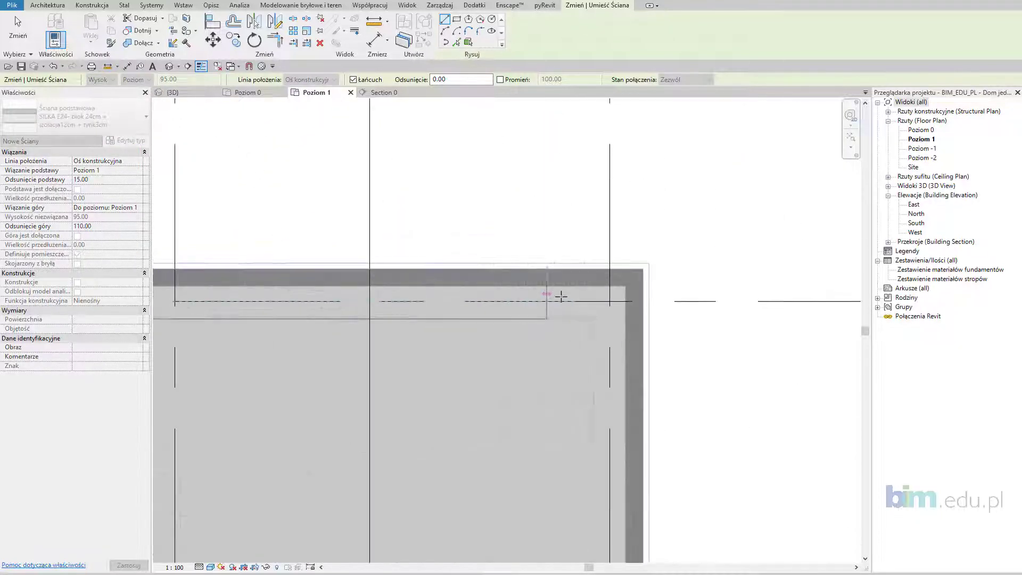
pyautogui.click(611, 302)
# Continue the wall chain down the right side and around the lower corners to the upper-left corner.
pyautogui.scroll(-2, 619, 401)
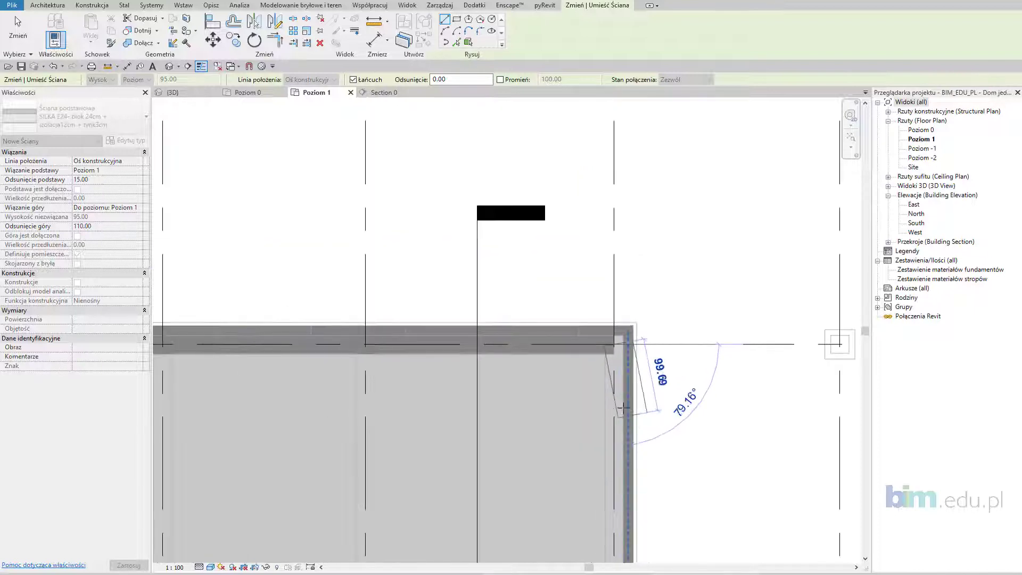
pyautogui.moveTo(617, 426); pyautogui.dragTo(600, 207, button='middle')
pyautogui.click(588, 418)
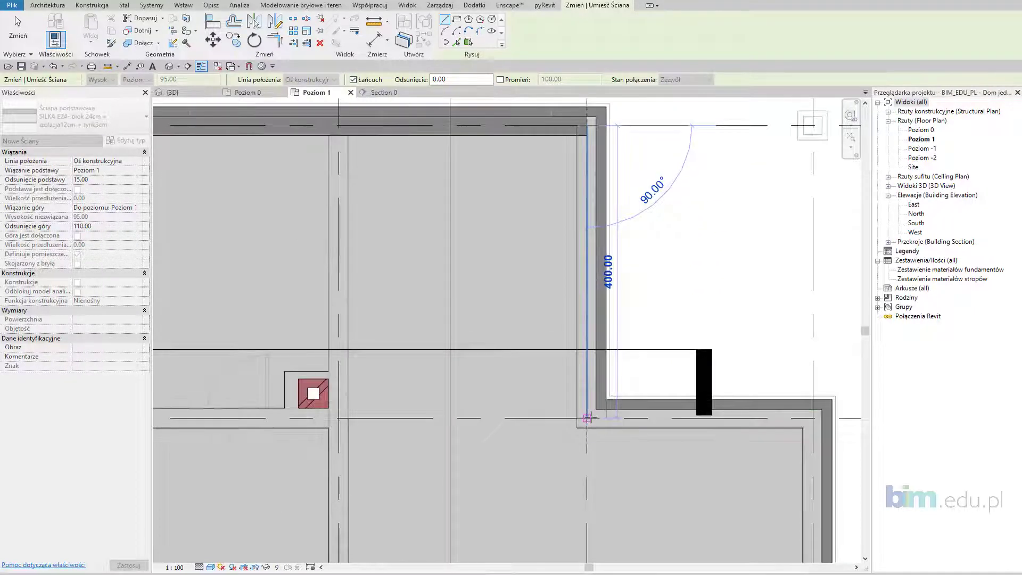
pyautogui.click(796, 437)
pyautogui.scroll(-2, 796, 437)
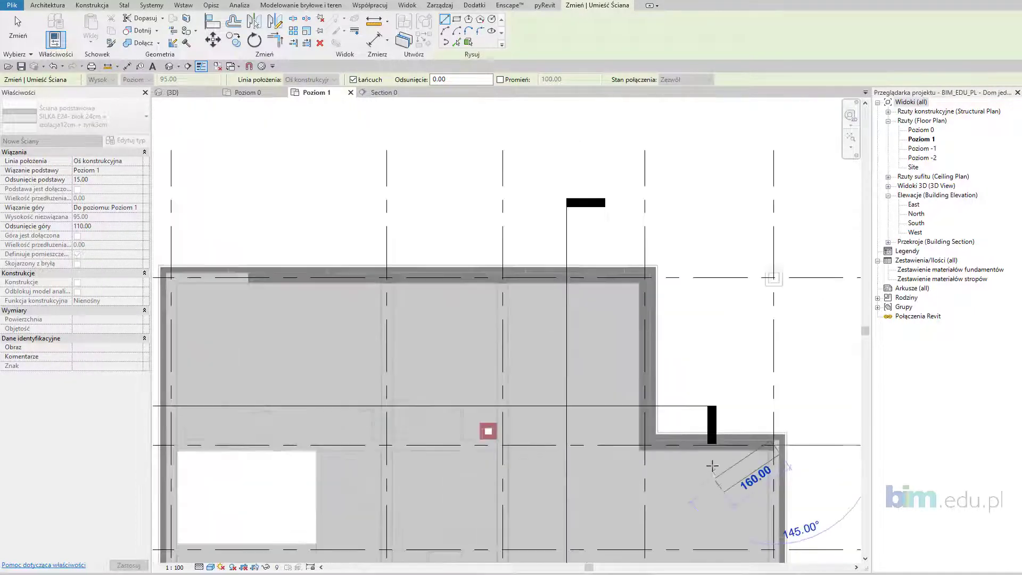
pyautogui.moveTo(832, 521); pyautogui.dragTo(672, 343, button='middle')
pyautogui.scroll(3, 673, 342)
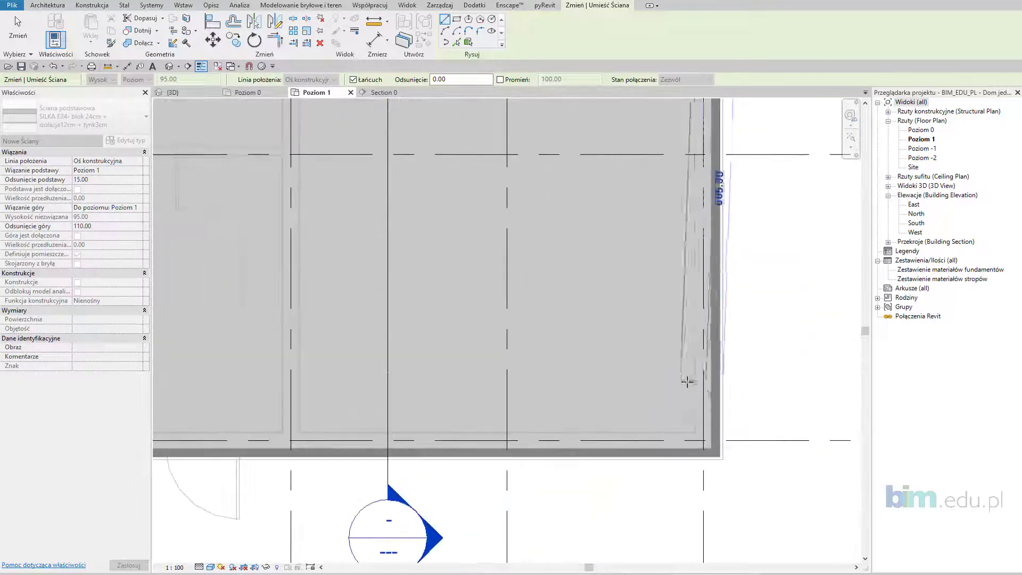
pyautogui.click(703, 440)
pyautogui.scroll(-2, 470, 356)
pyautogui.scroll(-1, 463, 319)
pyautogui.moveTo(463, 319); pyautogui.dragTo(602, 334, button='middle')
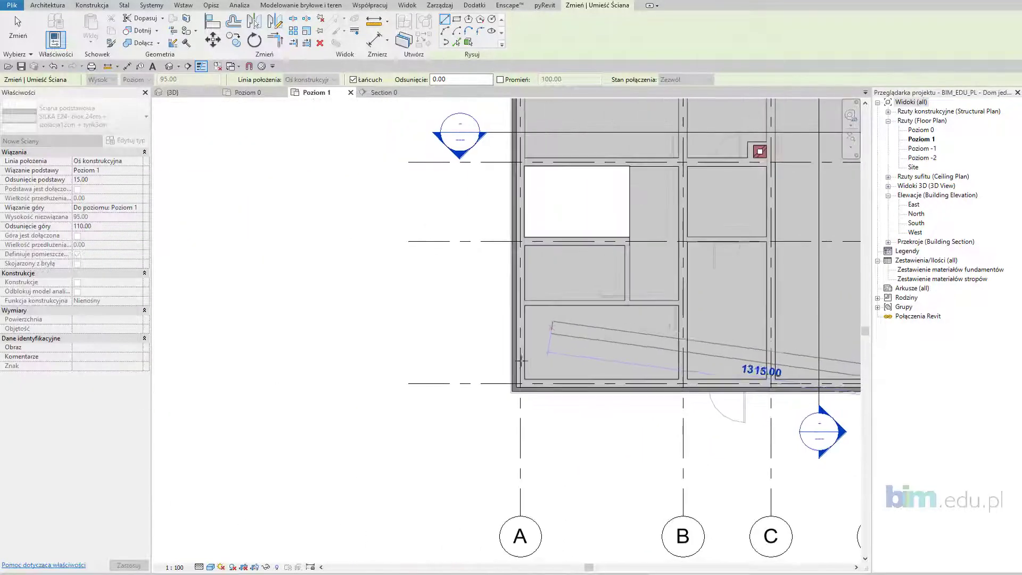
pyautogui.scroll(4, 506, 414)
pyautogui.scroll(2, 506, 414)
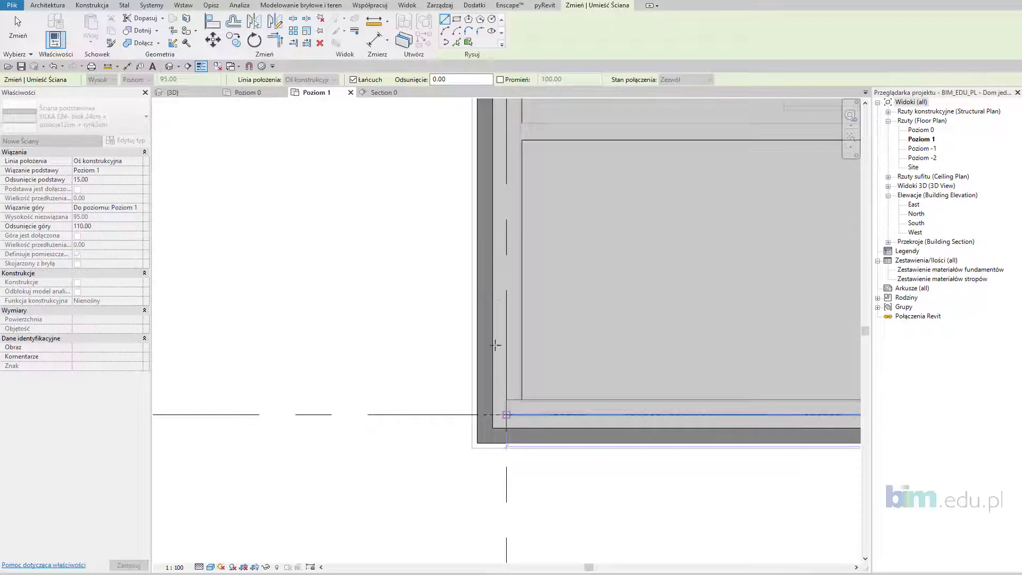
pyautogui.scroll(-2, 511, 255)
pyautogui.scroll(-2, 524, 240)
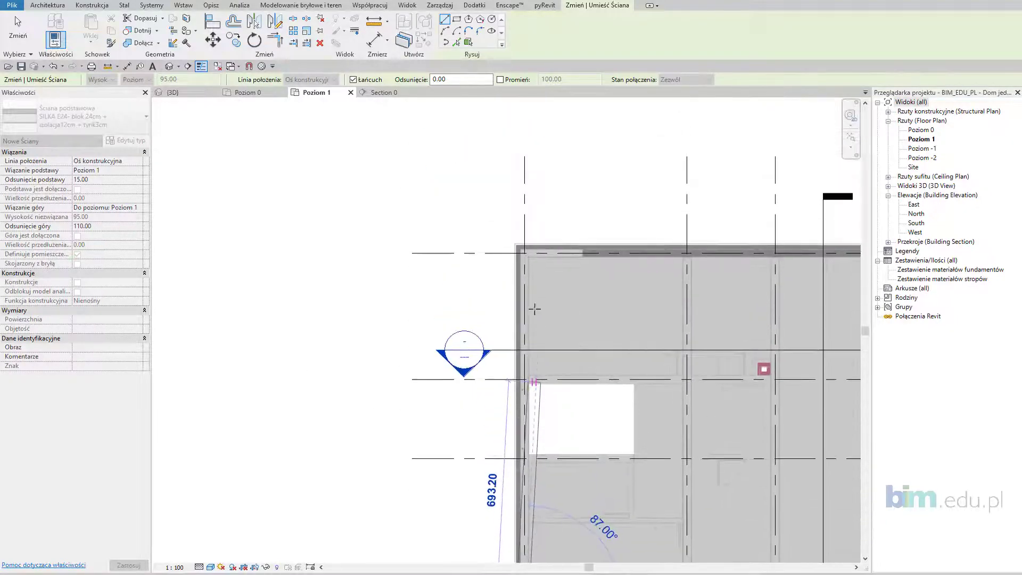
pyautogui.scroll(4, 532, 298)
pyautogui.scroll(1, 527, 240)
pyautogui.scroll(1, 522, 192)
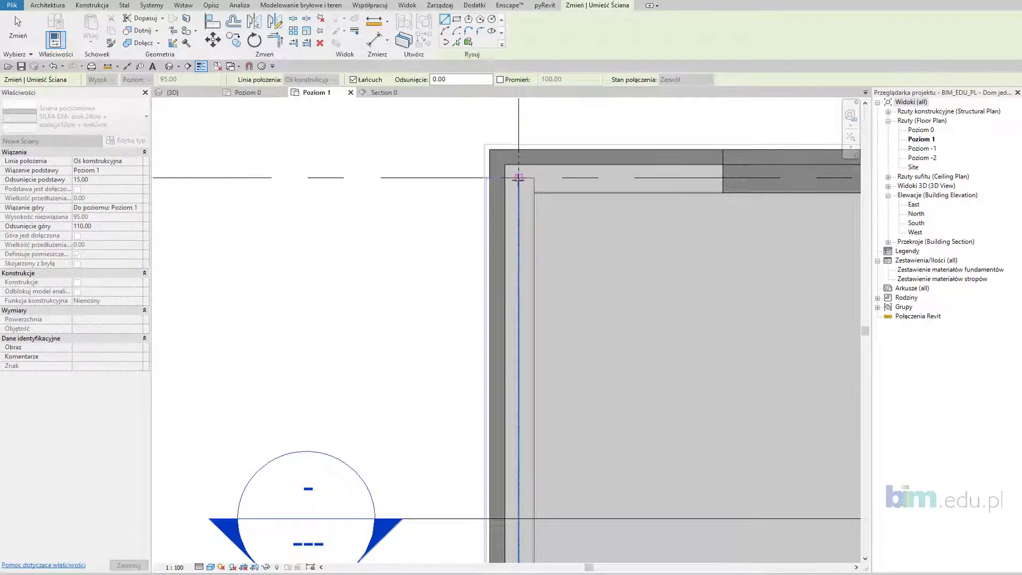
pyautogui.click(518, 178)
# Join the last two walls into a clean corner with Trim/Extend to Corner.
pyautogui.press('Escape')
pyautogui.press('Escape')
pyautogui.press('t')
pyautogui.press('r')
pyautogui.click(532, 228)
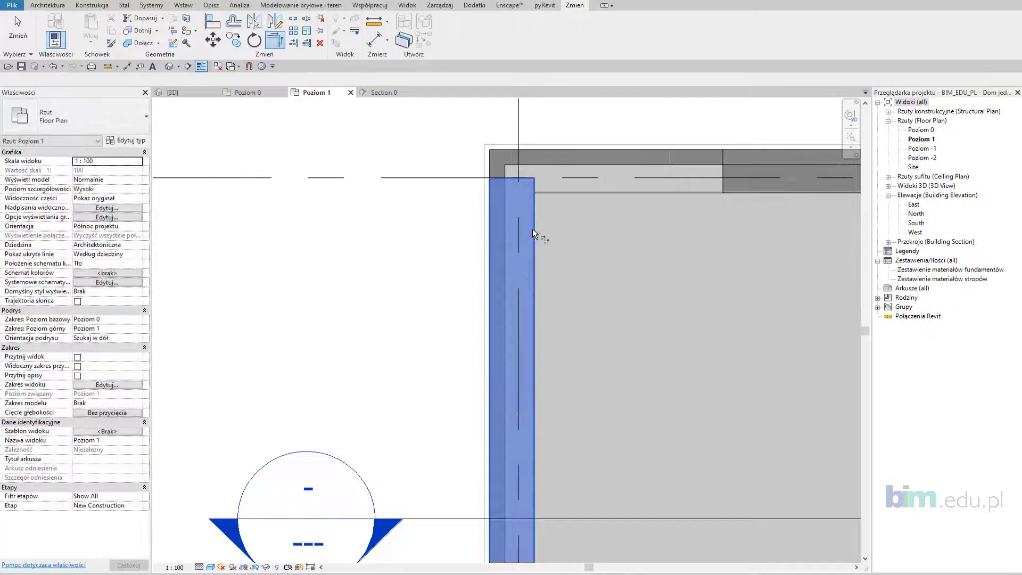
pyautogui.click(739, 193)
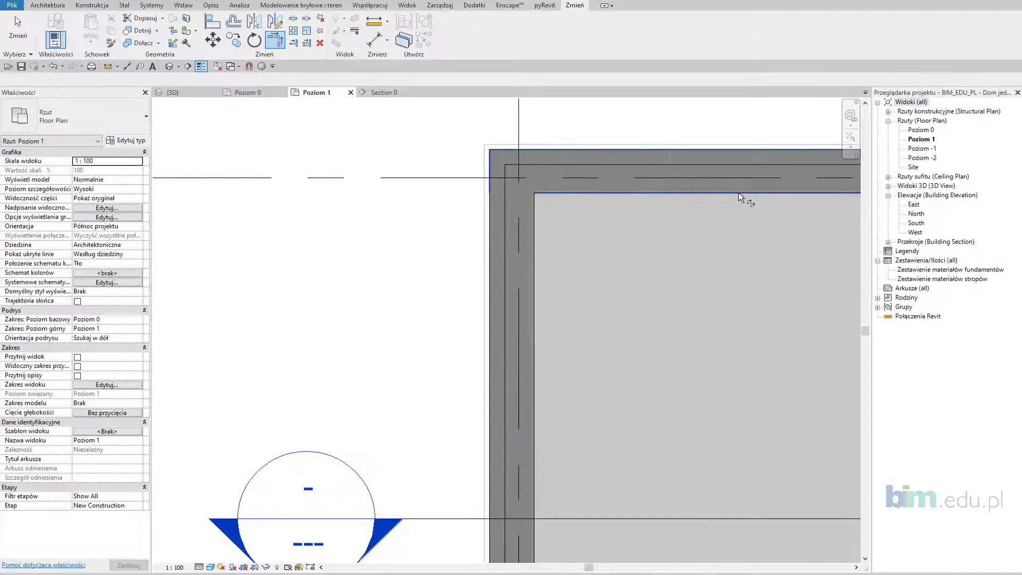
# In the 3D view, join the upper insulation bands to the front and right walls beneath.
pyautogui.click(186, 94)
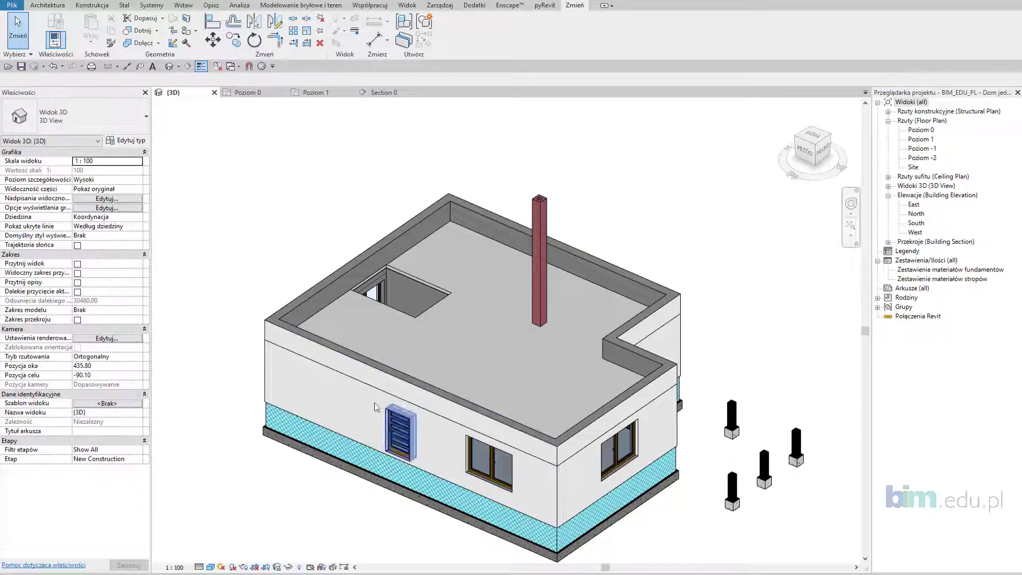
pyautogui.keyDown('shift'); pyautogui.moveTo(374, 408); pyautogui.dragTo(404, 405, button='middle'); pyautogui.keyUp('shift')
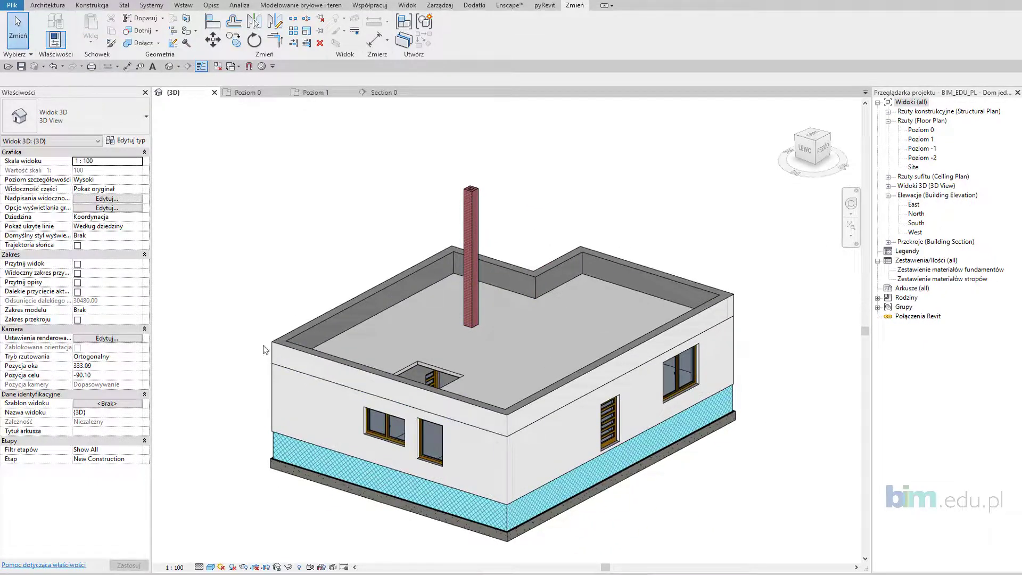
pyautogui.click(139, 43)
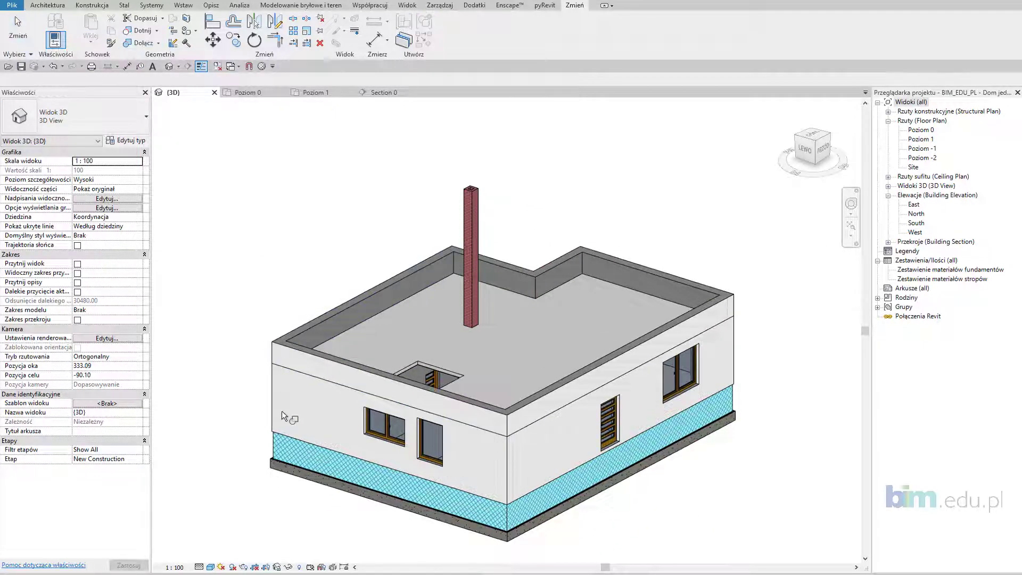
pyautogui.click(270, 394)
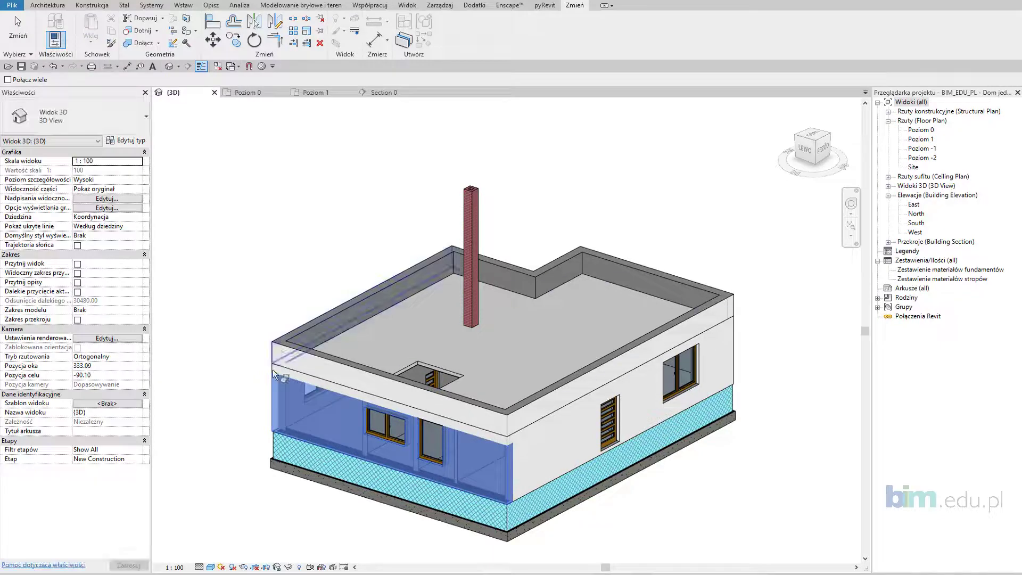
pyautogui.click(273, 370)
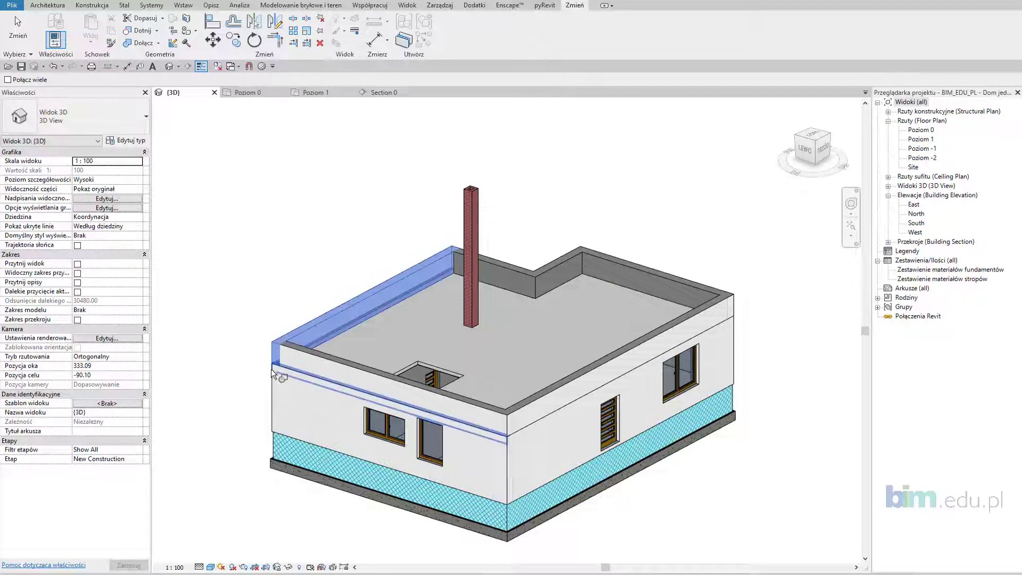
pyautogui.click(271, 369)
pyautogui.keyDown('shift'); pyautogui.moveTo(260, 416); pyautogui.dragTo(479, 415, button='middle'); pyautogui.keyUp('shift')
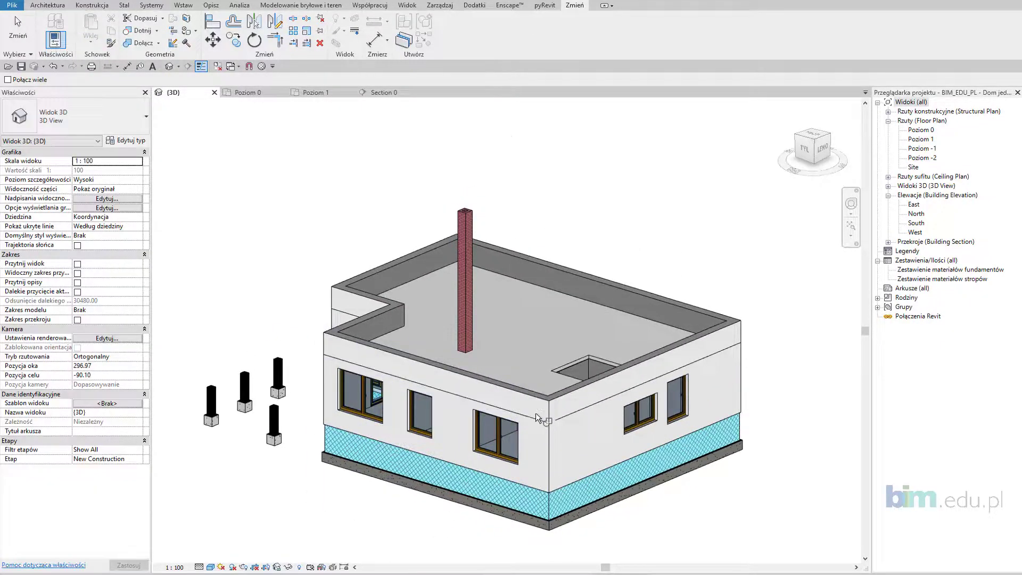
pyautogui.scroll(5, 535, 413)
pyautogui.click(538, 432)
pyautogui.click(567, 456)
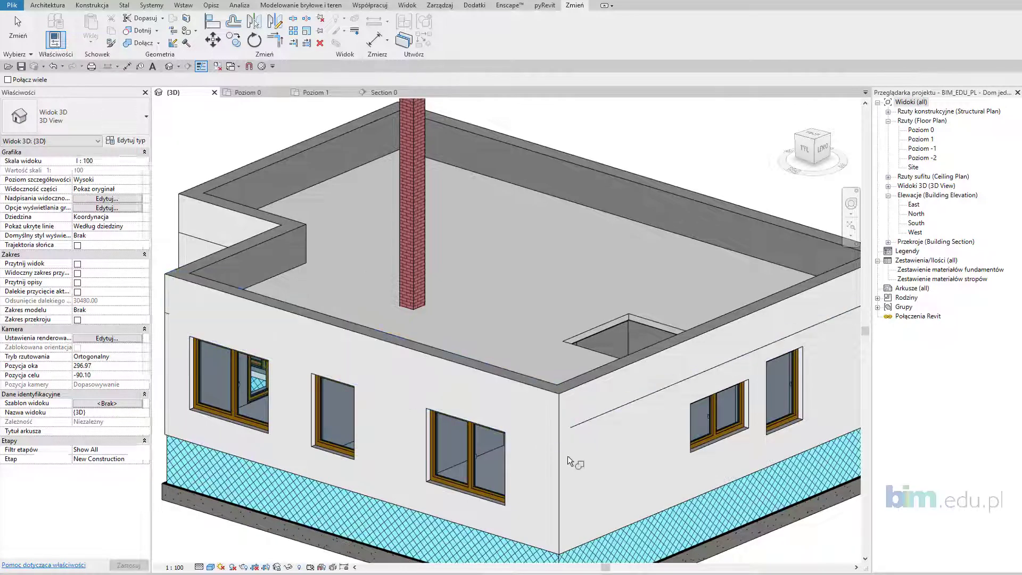
pyautogui.scroll(-2, 580, 442)
pyautogui.click(590, 428)
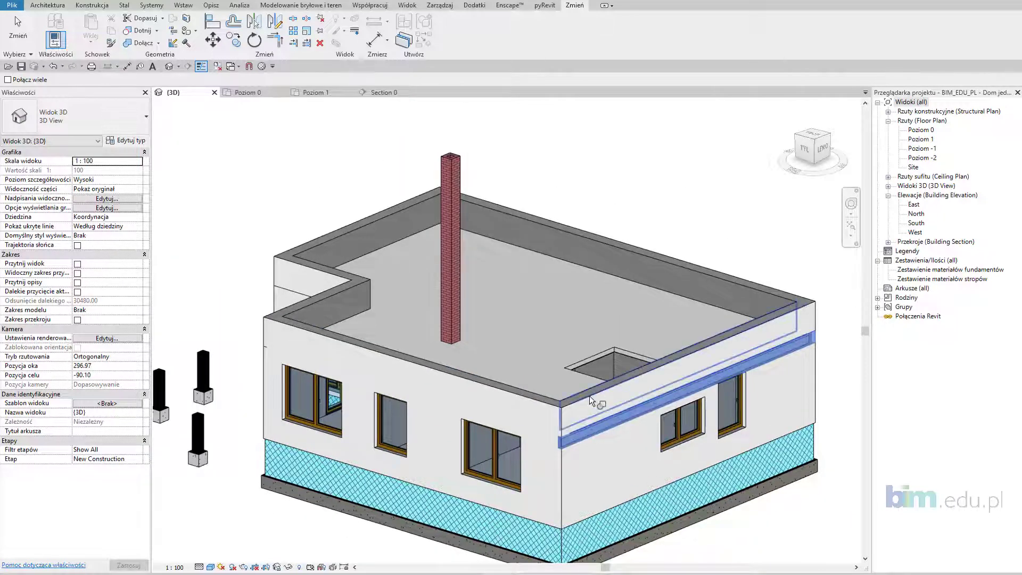
pyautogui.click(590, 395)
# Join the upper bands on the left and front-right walls to the walls below.
pyautogui.keyDown('shift'); pyautogui.moveTo(603, 424); pyautogui.dragTo(504, 429, button='middle'); pyautogui.keyUp('shift')
pyautogui.scroll(3, 505, 429)
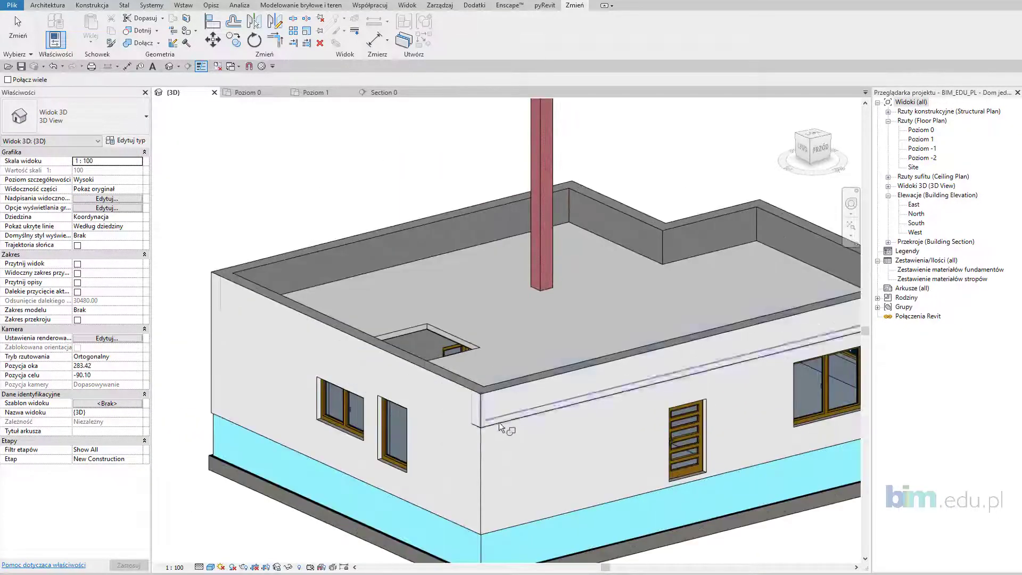
pyautogui.click(504, 429)
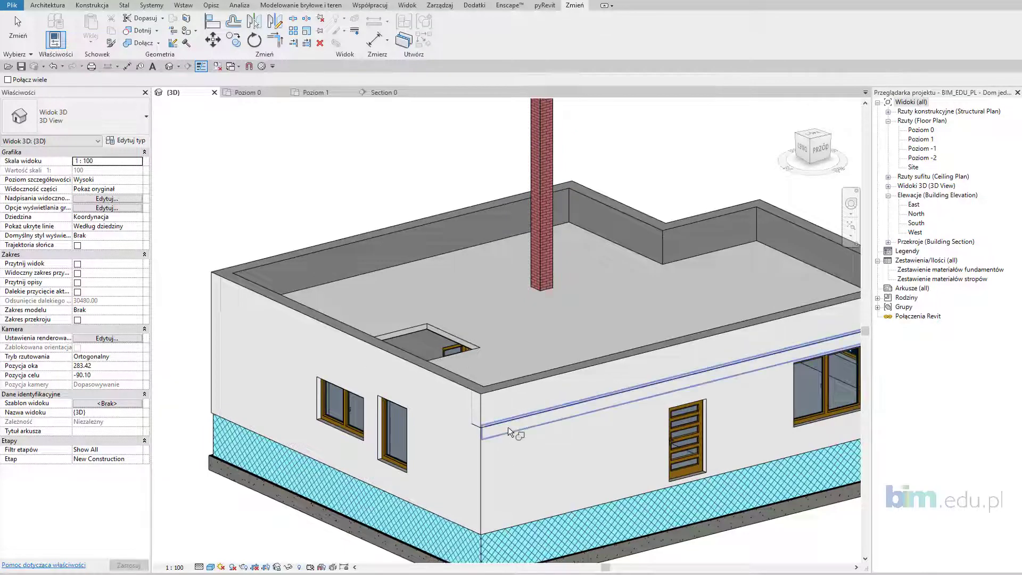
pyautogui.click(507, 389)
pyautogui.click(480, 434)
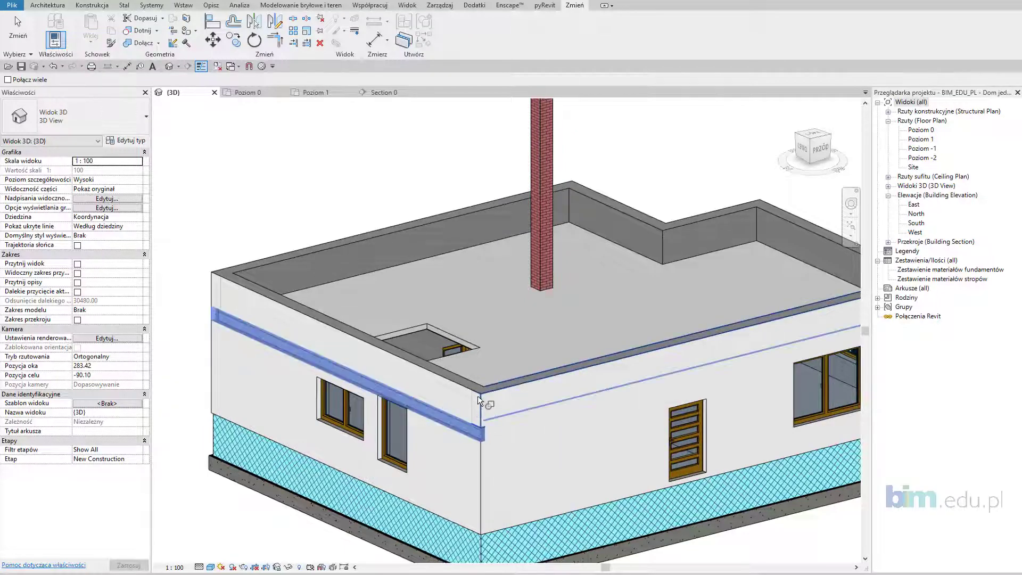
pyautogui.click(477, 395)
pyautogui.scroll(-3, 490, 452)
pyautogui.keyDown('shift'); pyautogui.moveTo(523, 458); pyautogui.dragTo(495, 437, button='middle'); pyautogui.keyUp('shift')
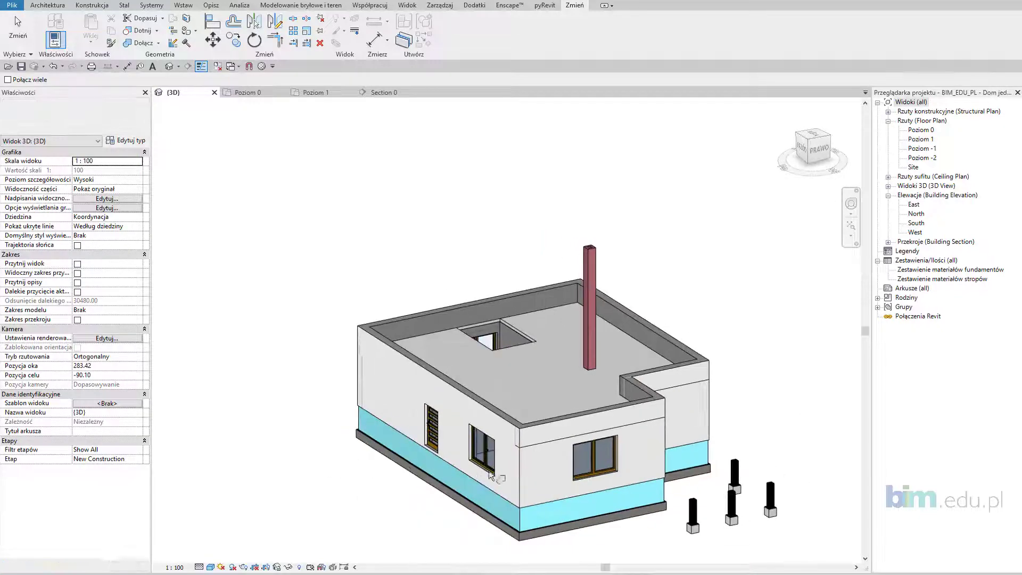
pyautogui.scroll(4, 490, 432)
pyautogui.click(484, 440)
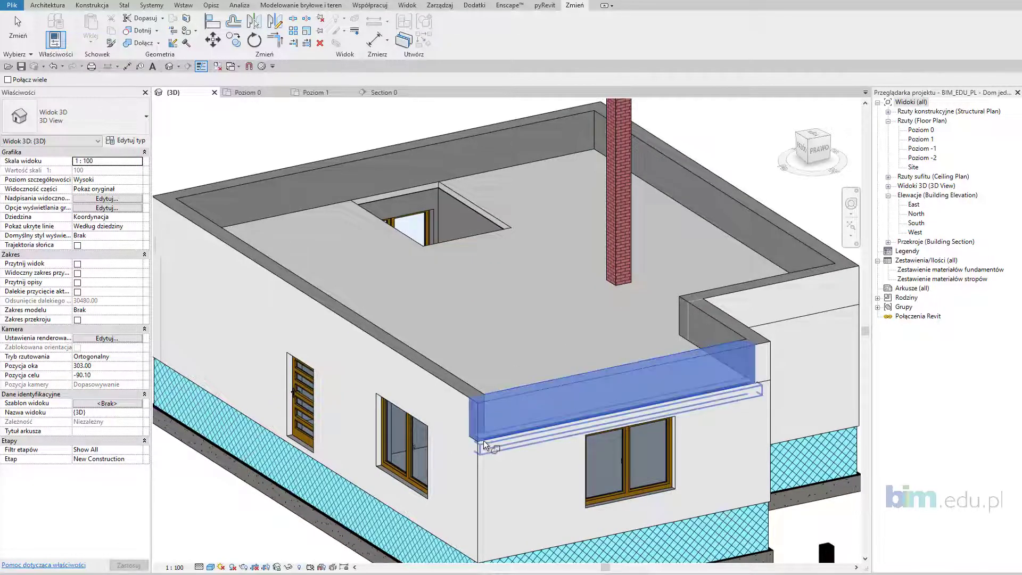
pyautogui.click(488, 443)
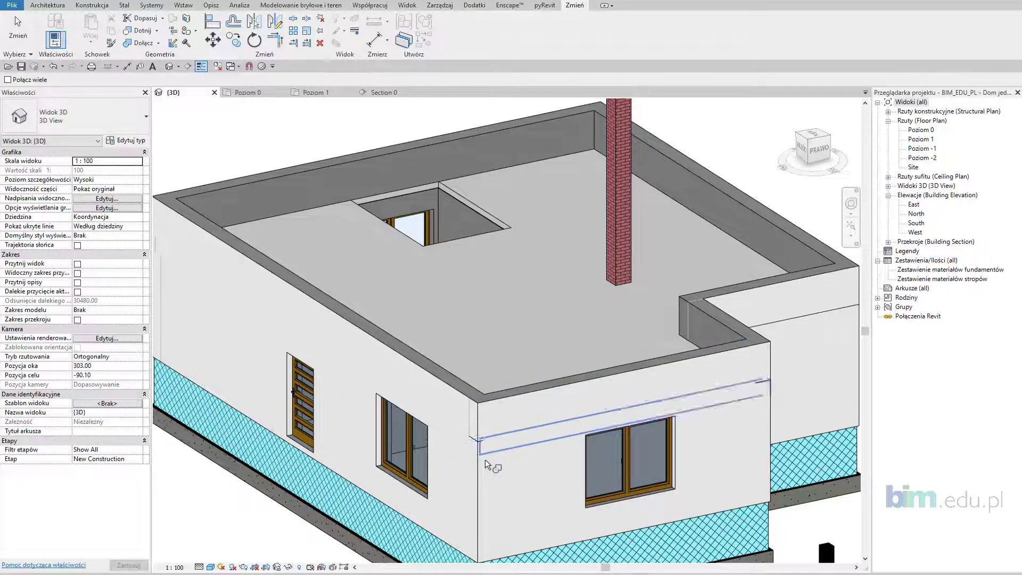
pyautogui.click(471, 445)
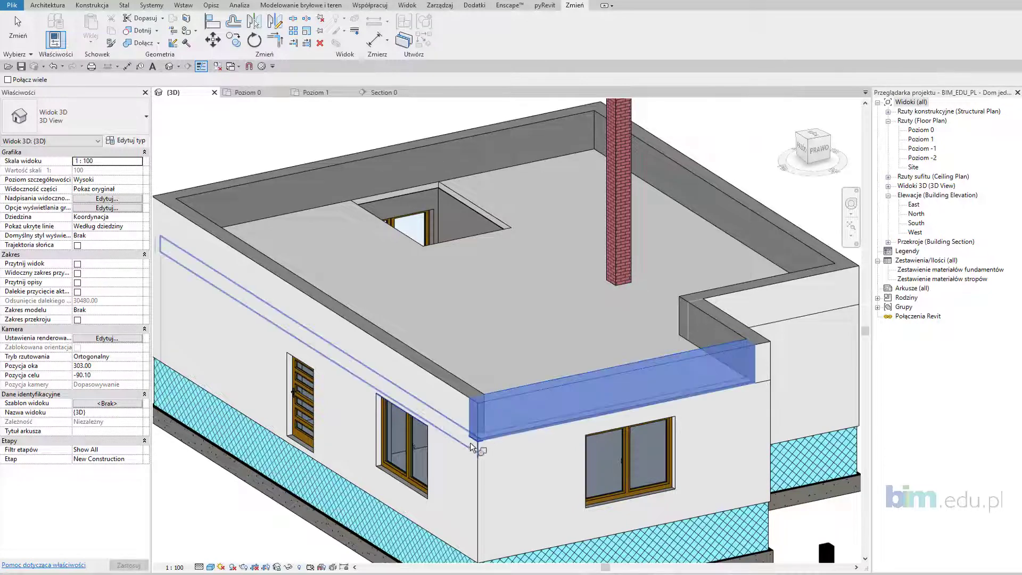
pyautogui.click(479, 445)
pyautogui.scroll(-3, 506, 451)
# Join the bands above the corner windows and at the inner corner to their walls.
pyautogui.keyDown('shift'); pyautogui.moveTo(568, 456); pyautogui.dragTo(372, 426, button='middle'); pyautogui.keyUp('shift')
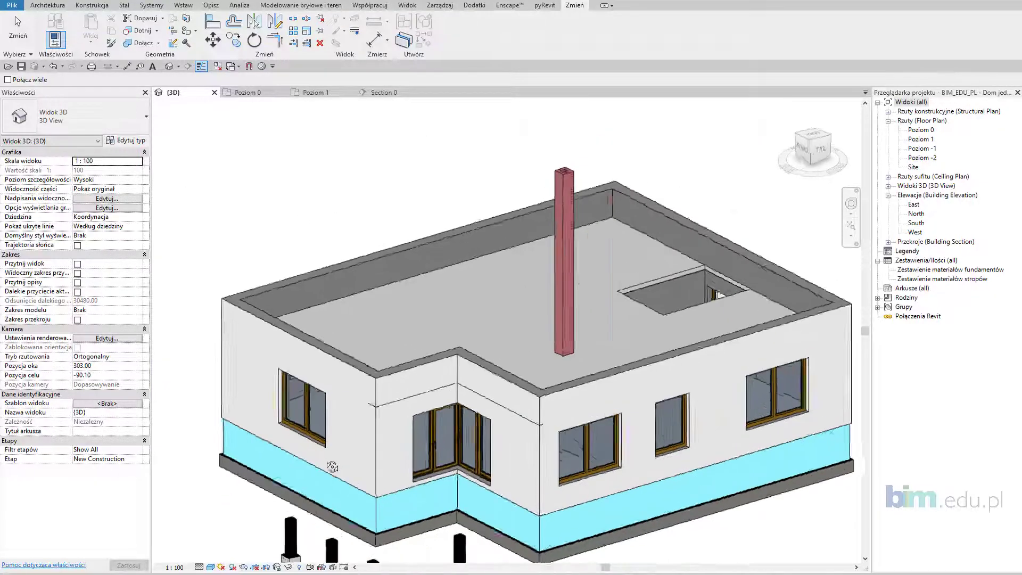
pyautogui.scroll(3, 335, 411)
pyautogui.scroll(1, 336, 411)
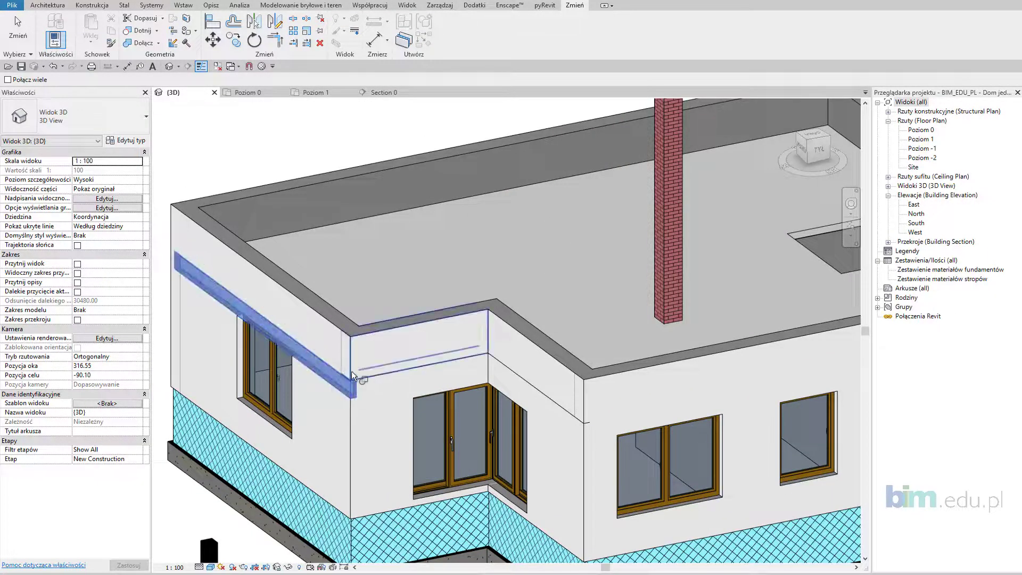
pyautogui.click(352, 371)
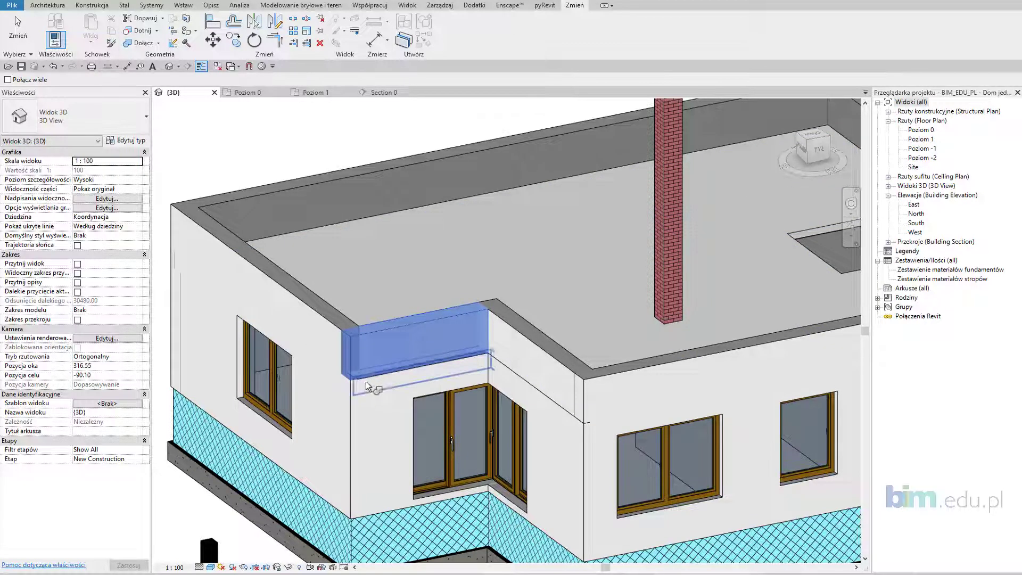
pyautogui.click(366, 381)
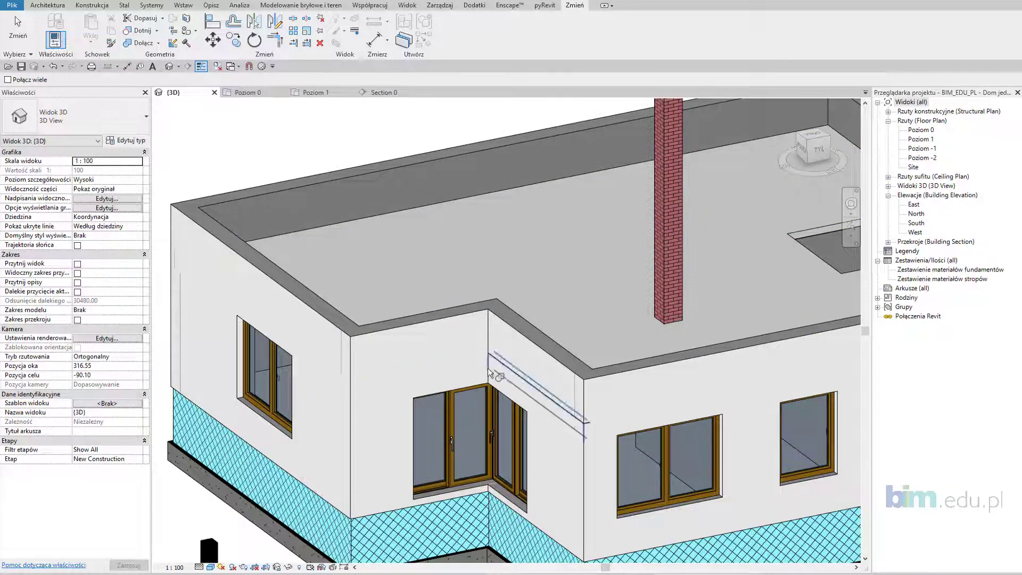
pyautogui.click(494, 364)
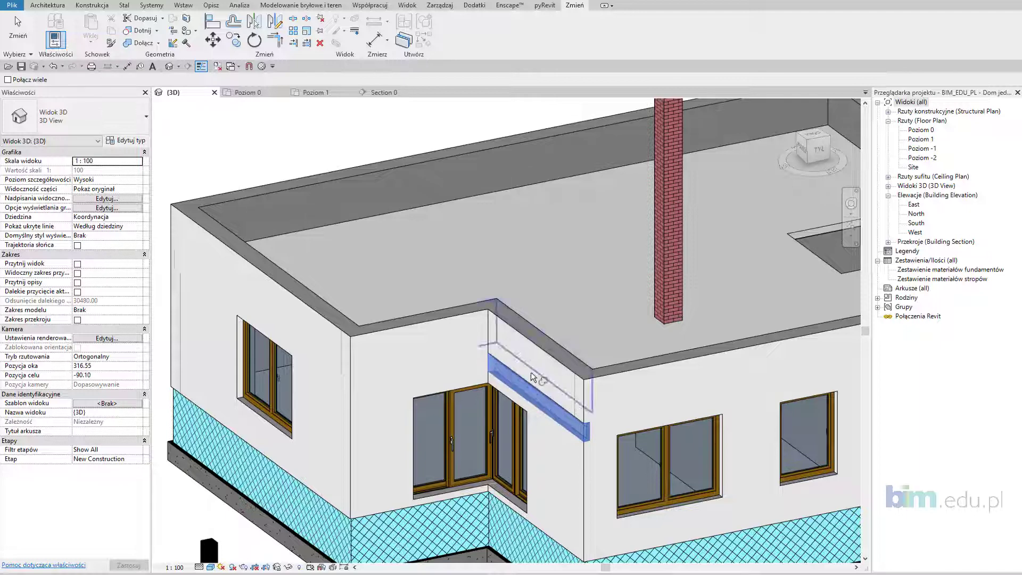
pyautogui.click(576, 418)
pyautogui.scroll(-3, 543, 426)
pyautogui.moveTo(543, 426)
pyautogui.keyDown('shift'); pyautogui.mouseDown(button='middle')
pyautogui.moveTo(261, 443)
pyautogui.moveTo(681, 443)
pyautogui.moveTo(389, 473)
pyautogui.moveTo(393, 406)
pyautogui.mouseUp(button='middle'); pyautogui.keyUp('shift')
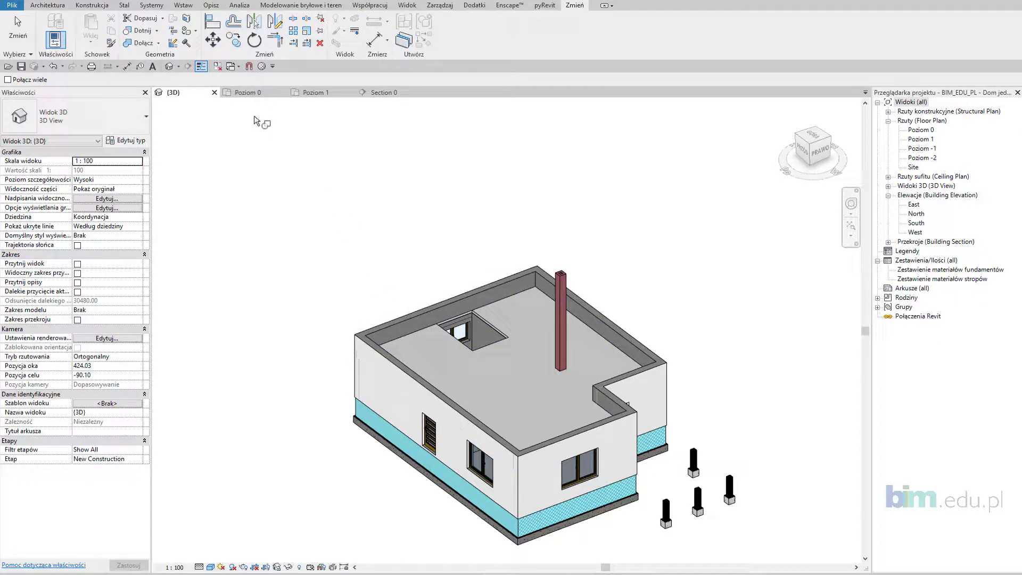
# On the Poziom 1 plan, start a wall of type SILKA E24- blok 24cm + tynk3cm.
pyautogui.click(304, 93)
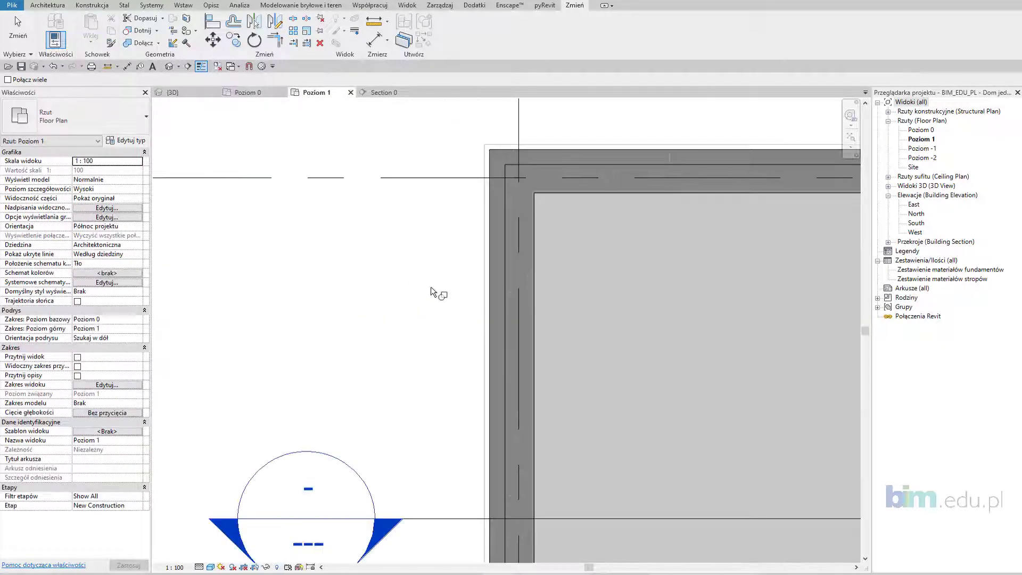
pyautogui.scroll(-5, 430, 291)
pyautogui.scroll(-1, 403, 373)
pyautogui.press('Escape')
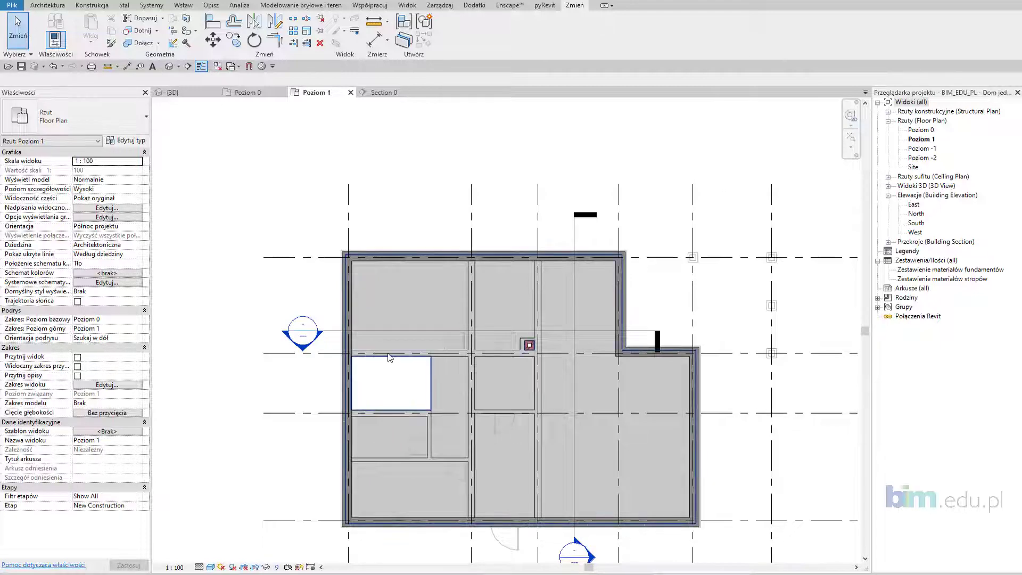
pyautogui.scroll(1, 389, 356)
pyautogui.press('w')
pyautogui.press('a')
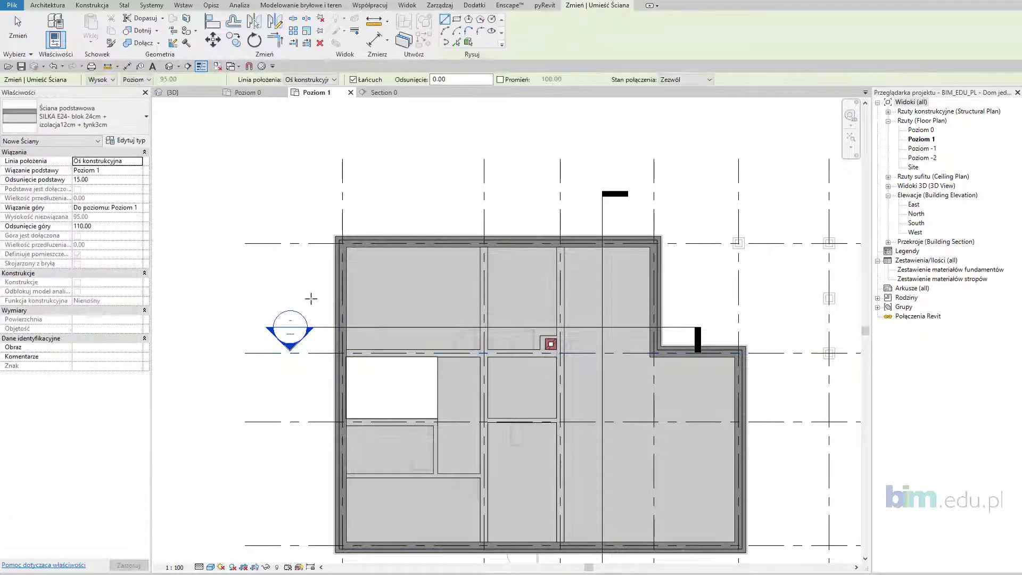
pyautogui.click(90, 116)
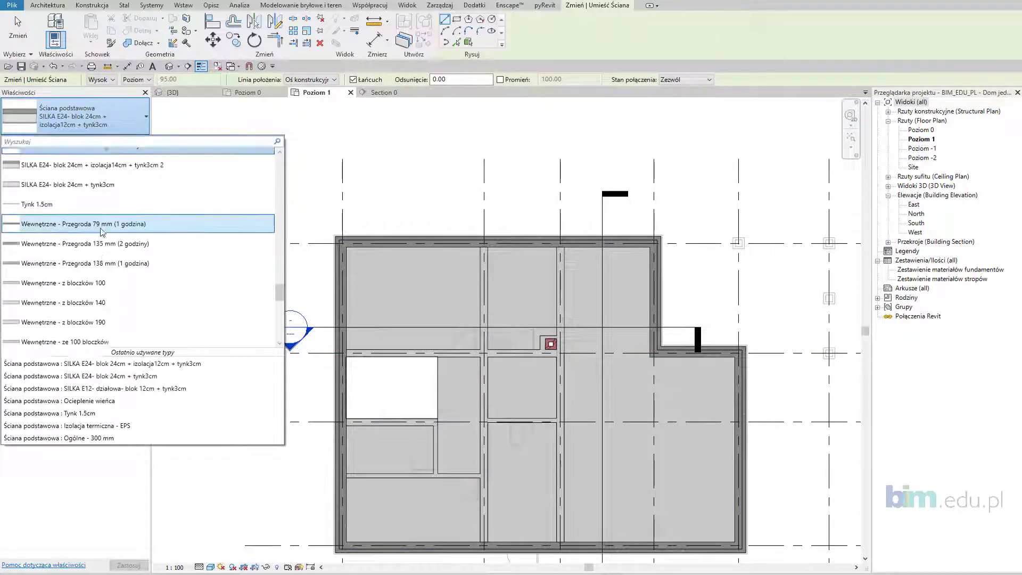
pyautogui.scroll(-2, 102, 232)
pyautogui.scroll(-2, 103, 232)
pyautogui.scroll(-2, 103, 232)
pyautogui.scroll(-2, 103, 233)
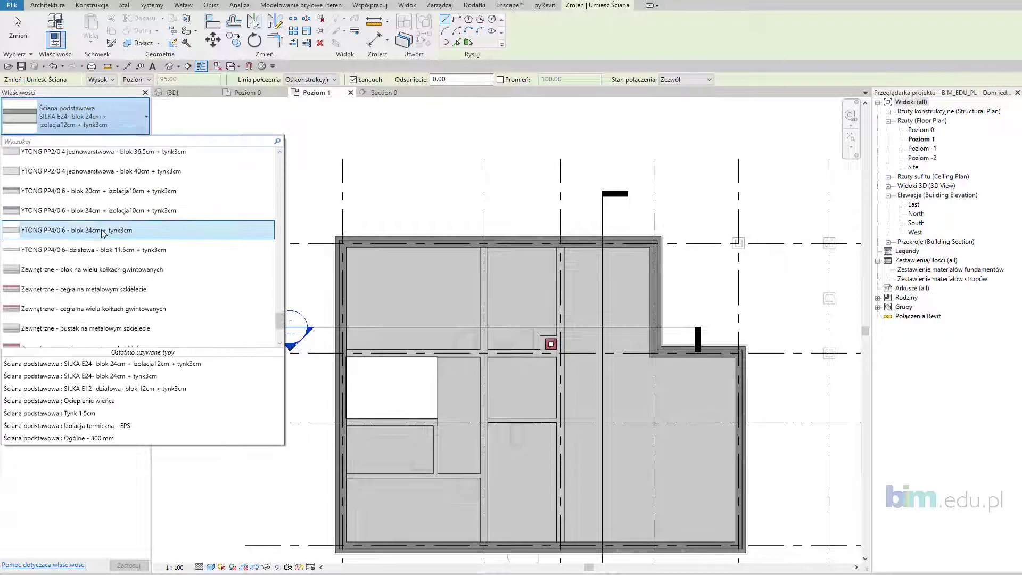
pyautogui.scroll(-2, 103, 232)
pyautogui.scroll(-2, 103, 232)
pyautogui.scroll(3, 103, 232)
pyautogui.scroll(3, 103, 233)
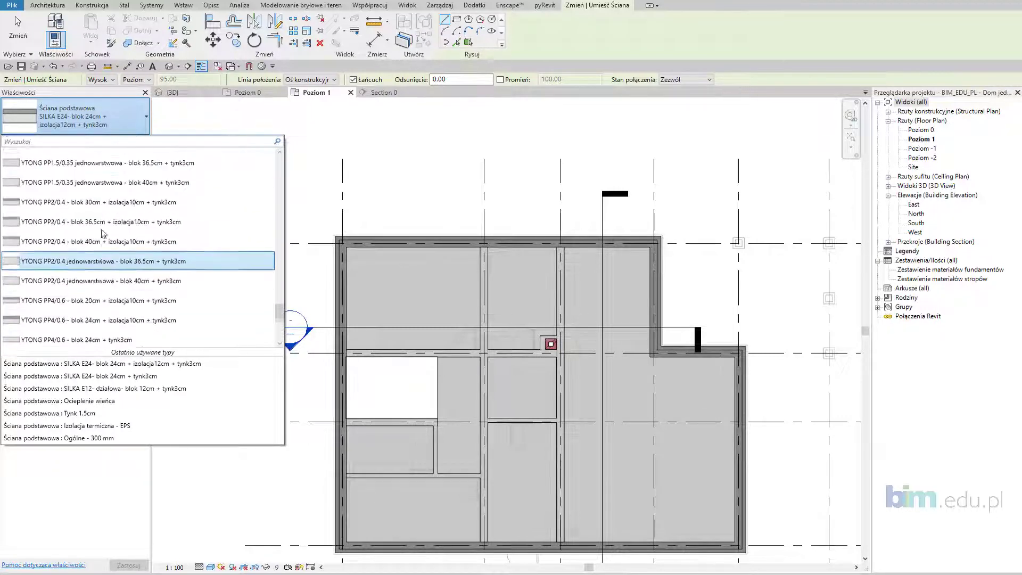
pyautogui.scroll(2, 103, 233)
pyautogui.scroll(3, 103, 233)
pyautogui.scroll(3, 103, 233)
pyautogui.scroll(2, 103, 234)
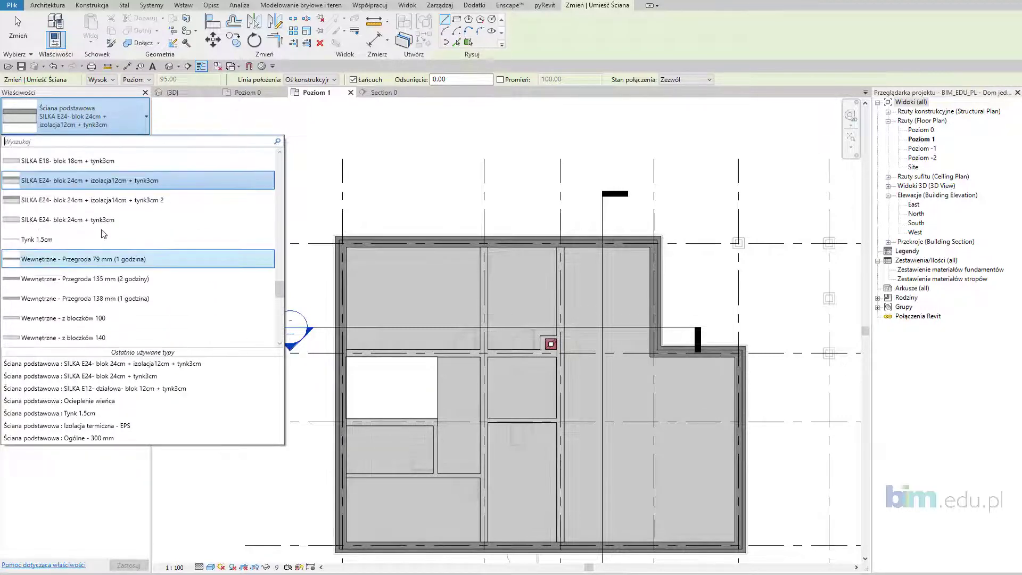
pyautogui.scroll(1, 103, 233)
pyautogui.click(104, 245)
pyautogui.scroll(3, 389, 341)
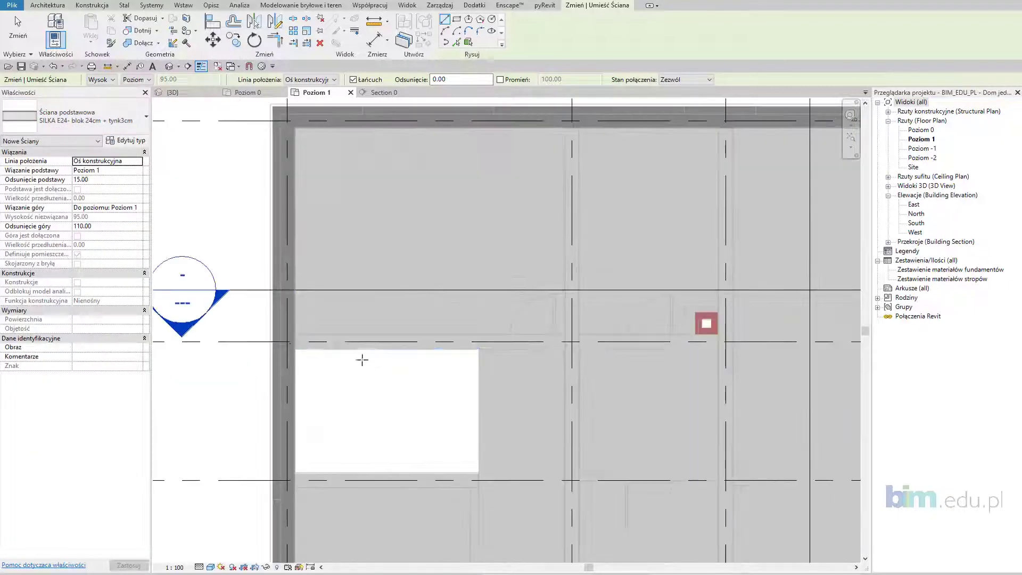
pyautogui.scroll(2, 301, 348)
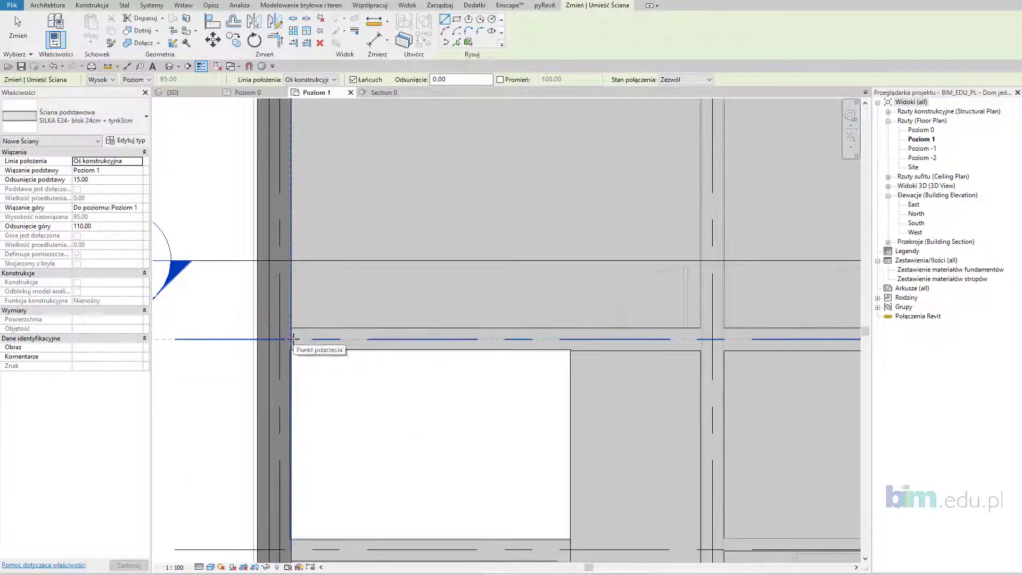
# Draw the first interior wall from the grid intersection to the outer wall corner.
pyautogui.click(292, 339)
pyautogui.scroll(-2, 404, 331)
pyautogui.scroll(-2, 532, 328)
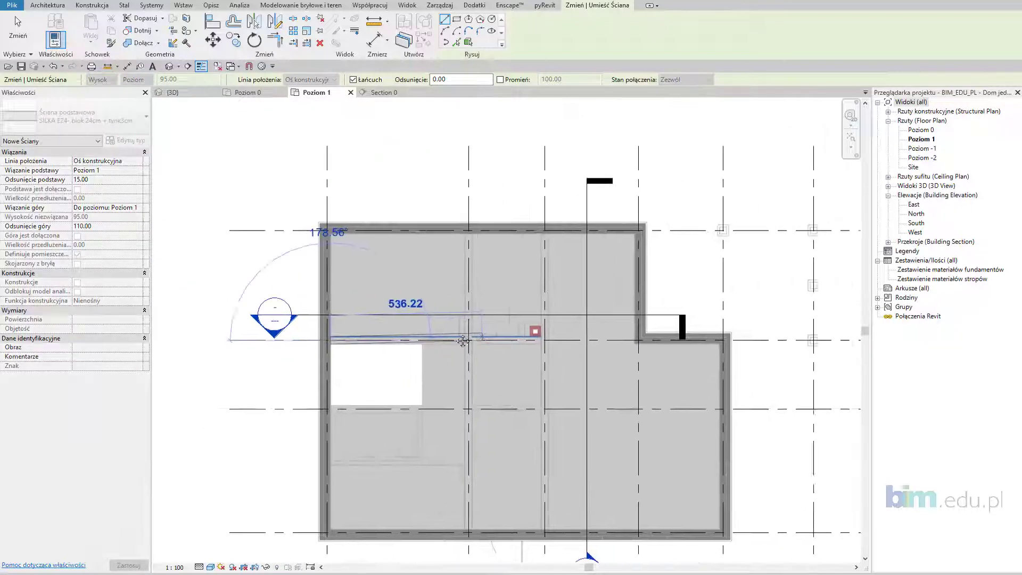
pyautogui.scroll(1, 463, 341)
pyautogui.scroll(2, 560, 338)
pyautogui.scroll(2, 678, 338)
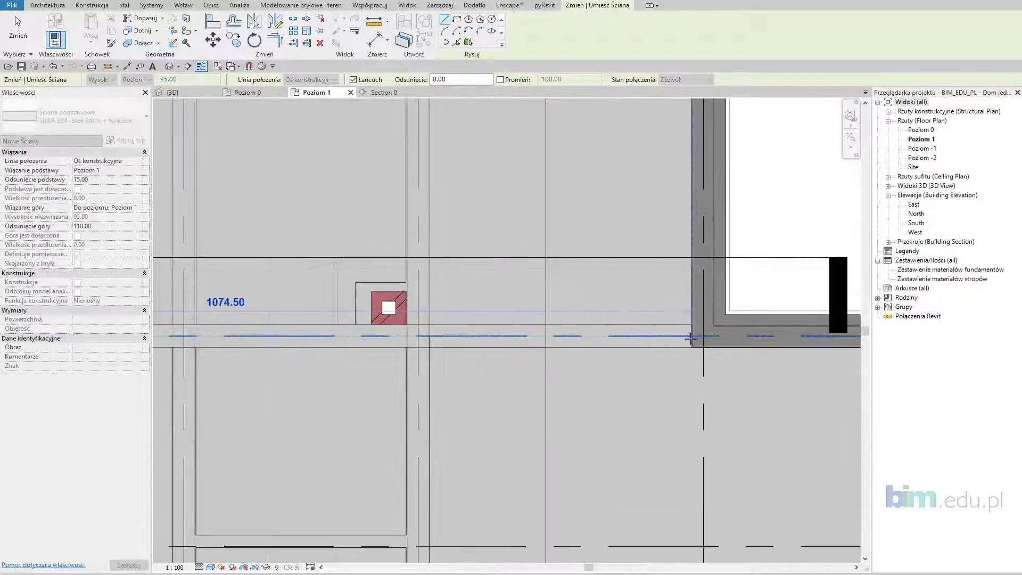
pyautogui.click(690, 337)
pyautogui.press('Escape')
# Draw the second interior wall from the left wall junction to the grid line.
pyautogui.scroll(-2, 638, 362)
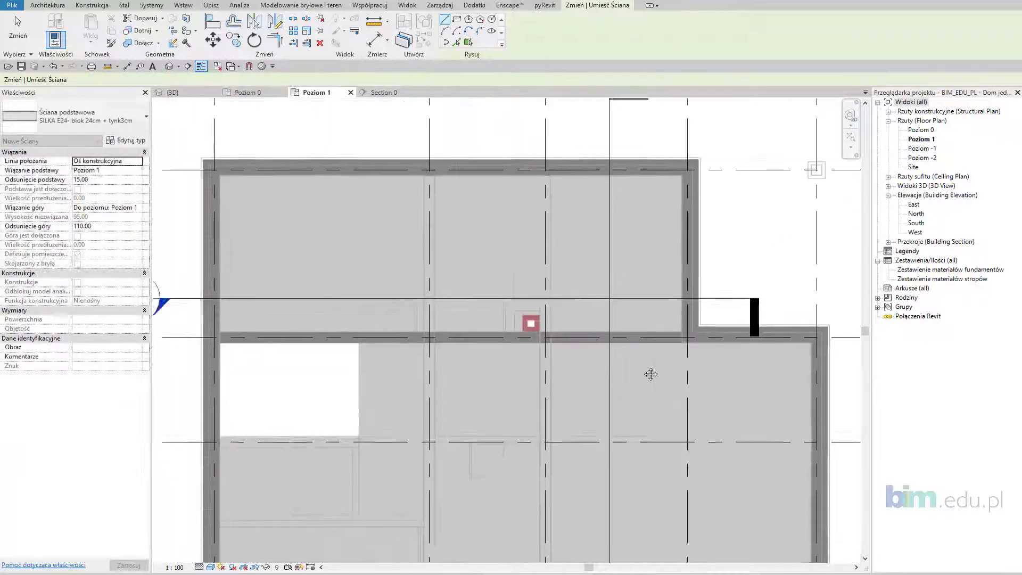
pyautogui.scroll(1, 363, 404)
pyautogui.scroll(3, 363, 404)
pyautogui.scroll(1, 387, 372)
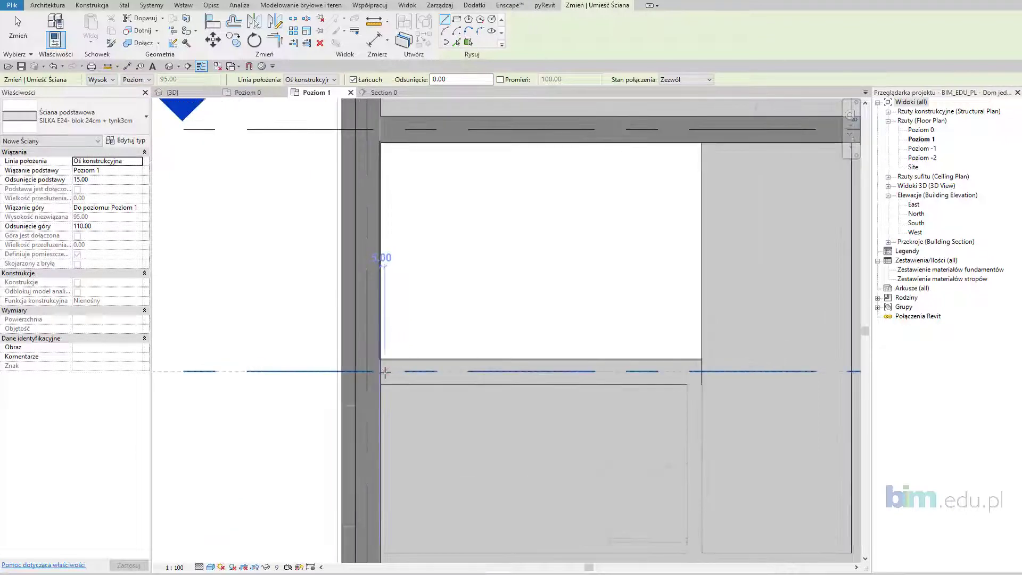
pyautogui.click(380, 371)
pyautogui.scroll(-2, 490, 361)
pyautogui.scroll(-1, 607, 361)
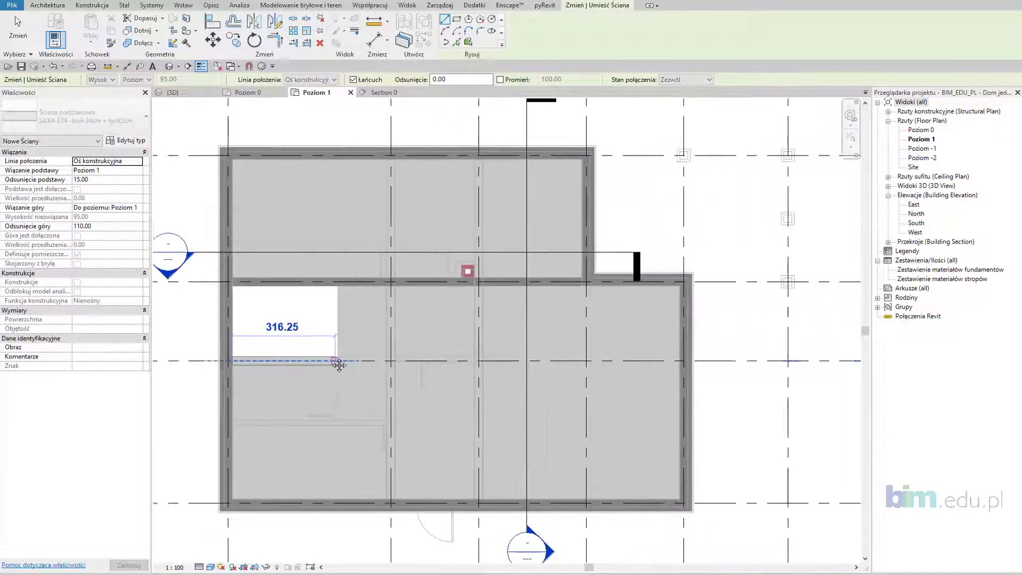
pyautogui.scroll(1, 421, 355)
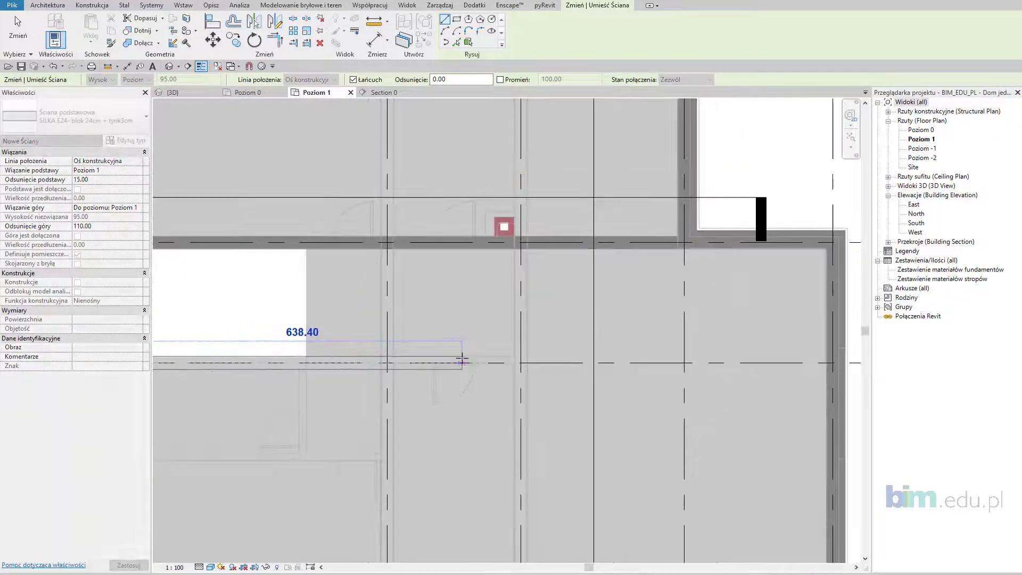
pyautogui.scroll(-1, 462, 358)
pyautogui.scroll(2, 503, 363)
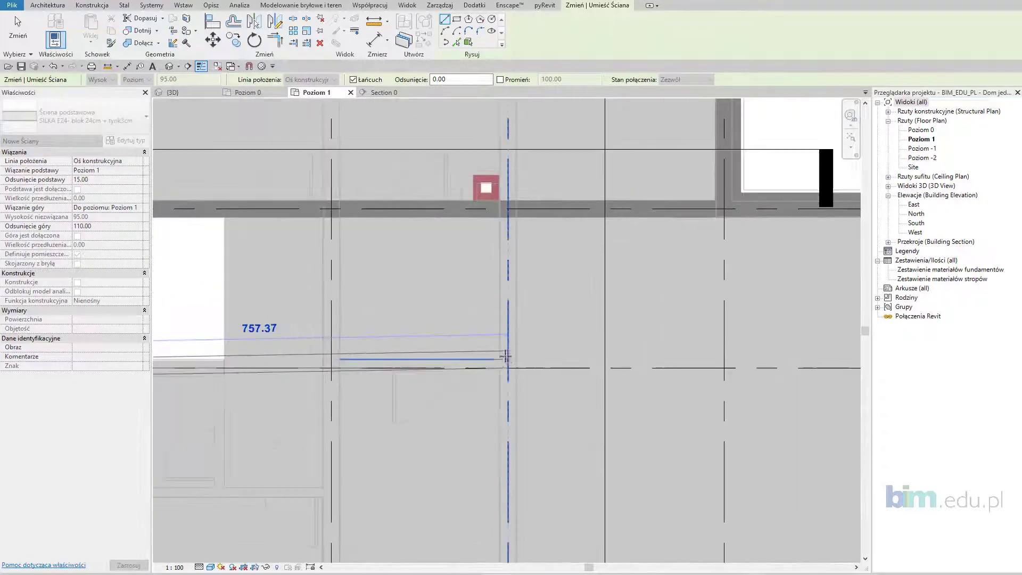
pyautogui.scroll(1, 502, 367)
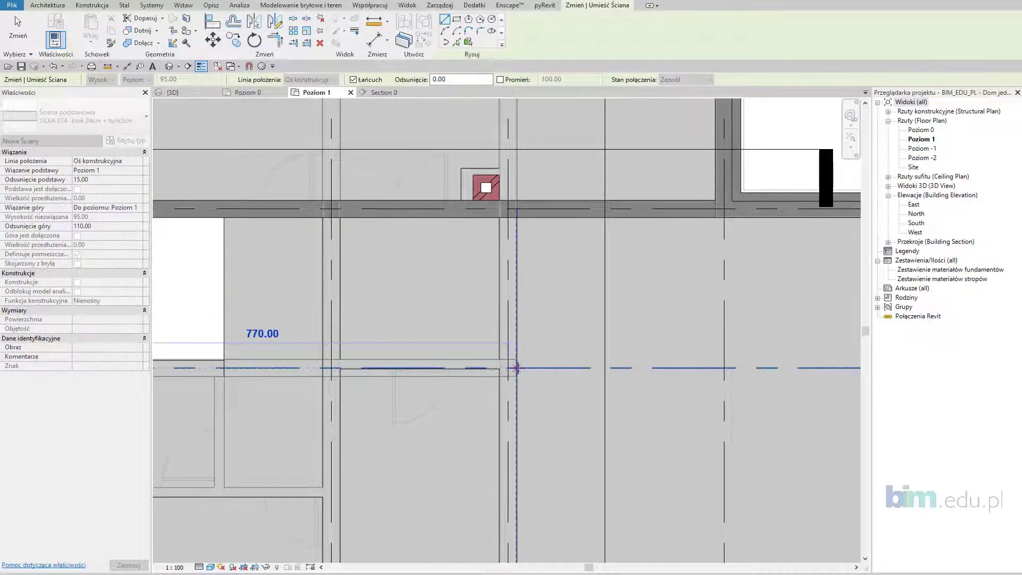
pyautogui.click(516, 368)
pyautogui.press('Escape')
pyautogui.press('Escape')
pyautogui.scroll(-2, 522, 392)
# Inspect the new interior walls in the {3D} view, then return to the Poziom 1 plan.
pyautogui.scroll(-1, 522, 392)
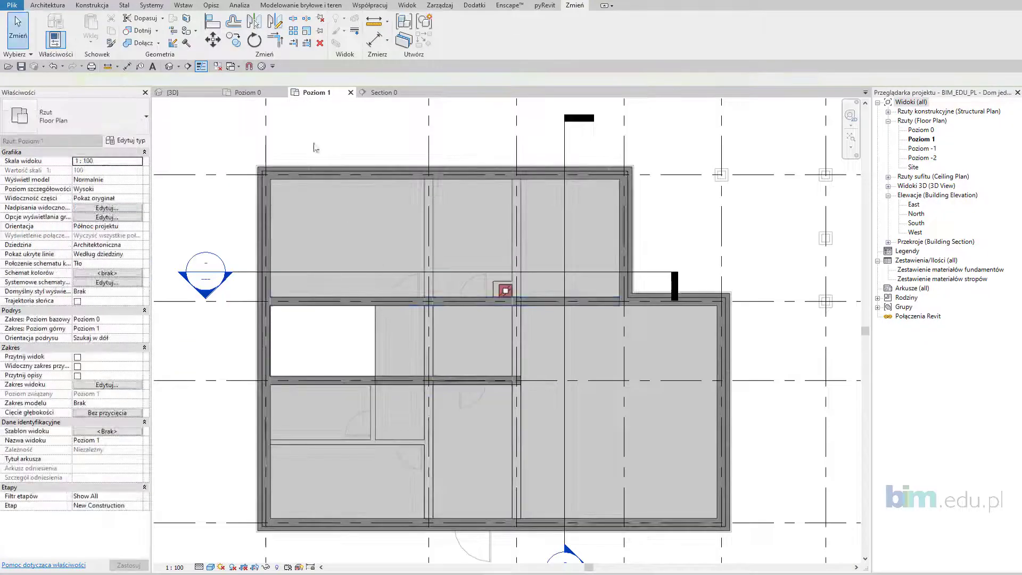
pyautogui.click(166, 92)
pyautogui.keyDown('shift'); pyautogui.moveTo(503, 375); pyautogui.dragTo(546, 387, button='middle'); pyautogui.keyUp('shift')
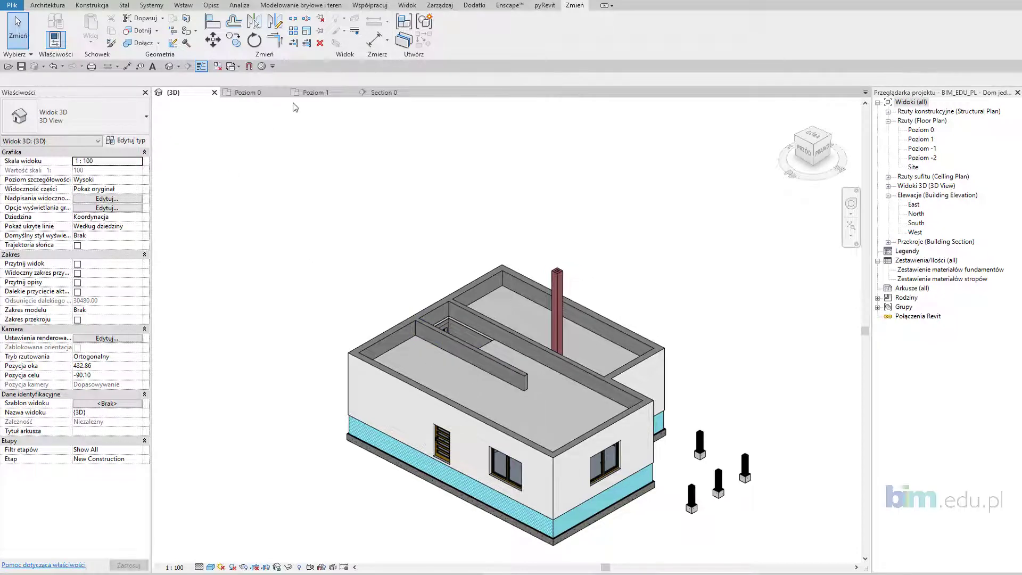
pyautogui.click(314, 94)
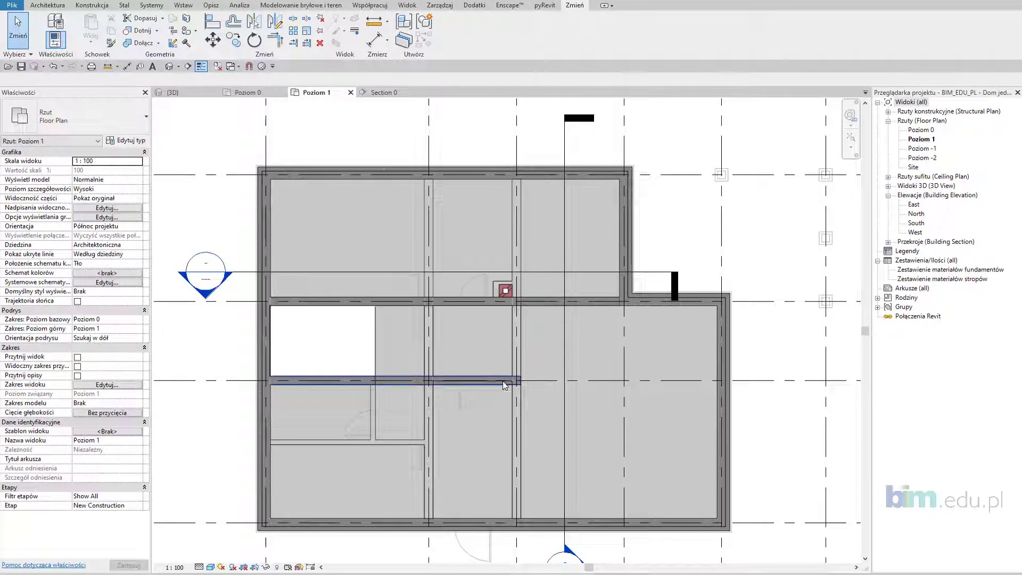
# Start a wall using the SILKA E12 12cm partition wall type.
pyautogui.press('w')
pyautogui.press('a')
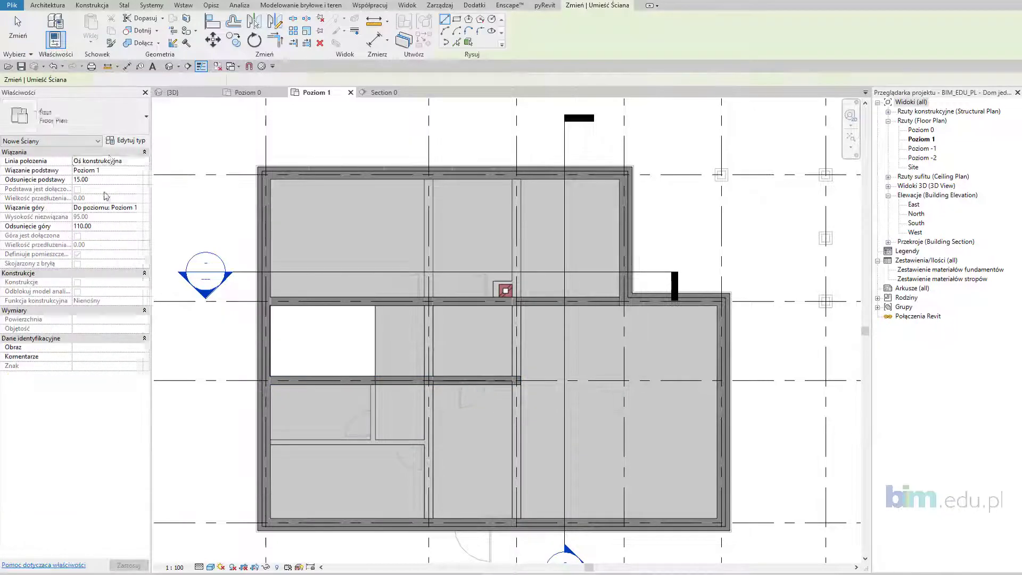
pyautogui.click(118, 127)
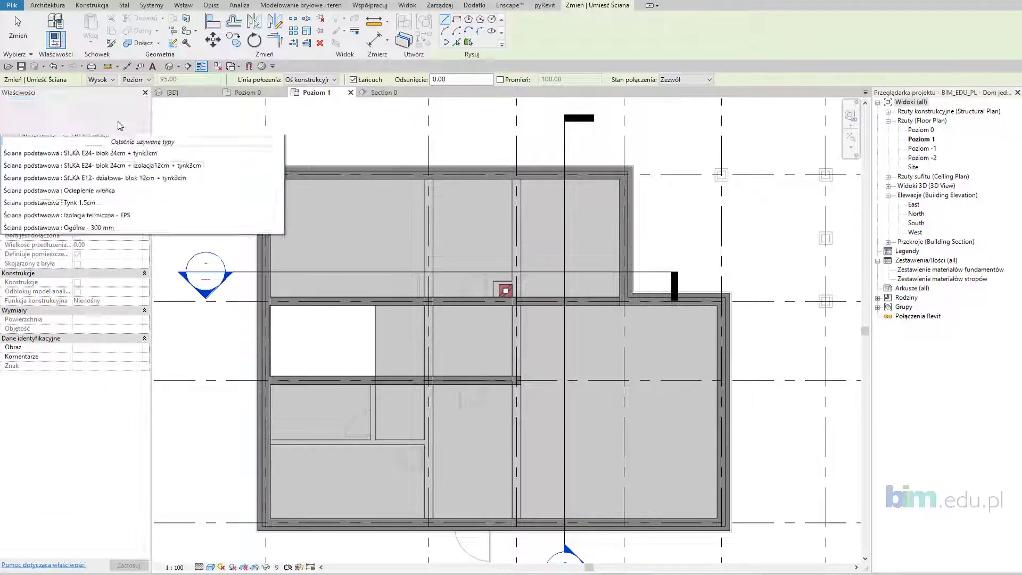
pyautogui.scroll(1, 144, 232)
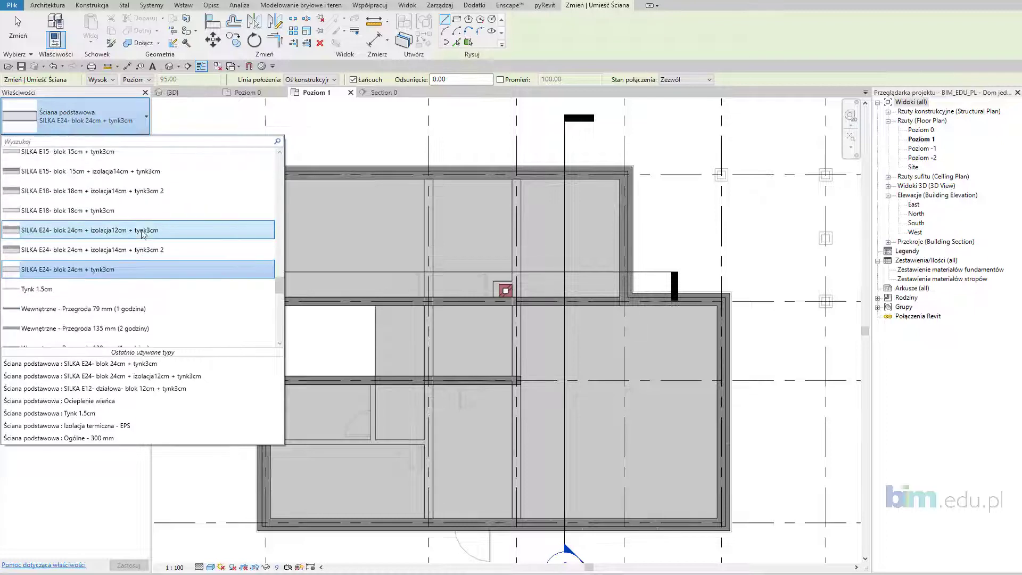
pyautogui.scroll(1, 133, 227)
pyautogui.scroll(2, 115, 210)
pyautogui.scroll(1, 99, 198)
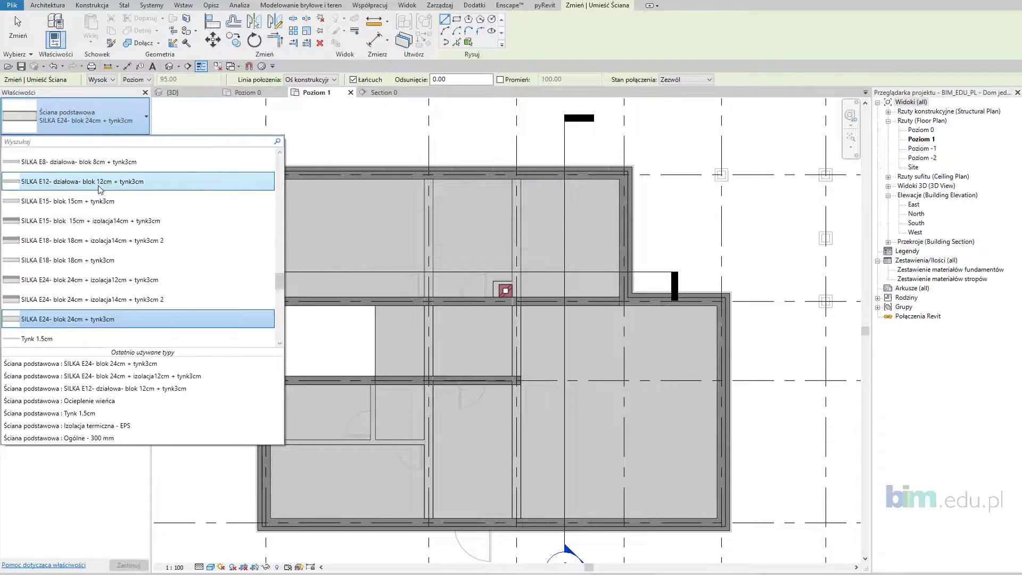
pyautogui.click(98, 184)
pyautogui.scroll(1, 411, 513)
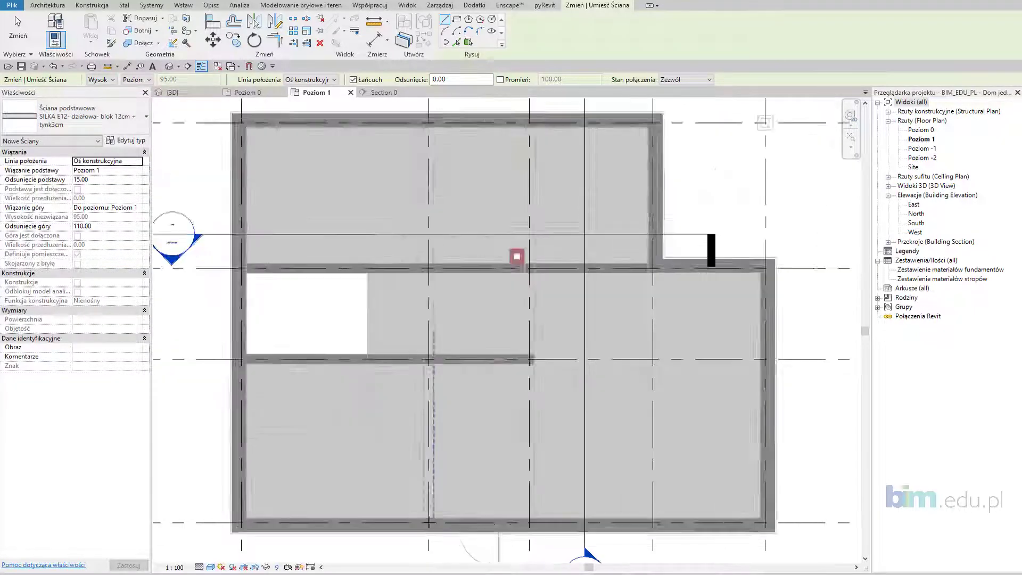
pyautogui.scroll(1, 426, 513)
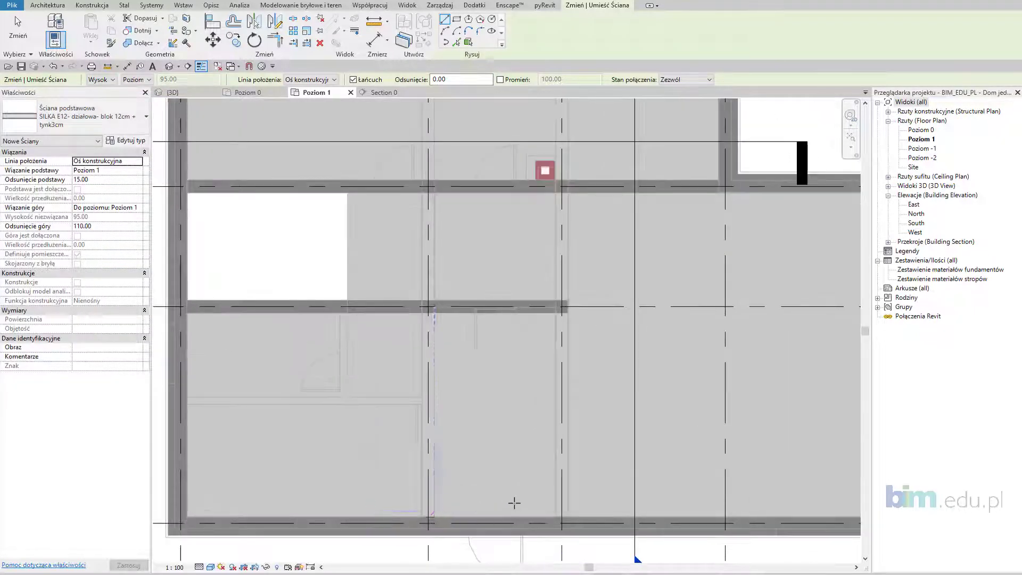
# Draw the first vertical 374.50 partition wall between the top and bottom walls.
pyautogui.click(562, 516)
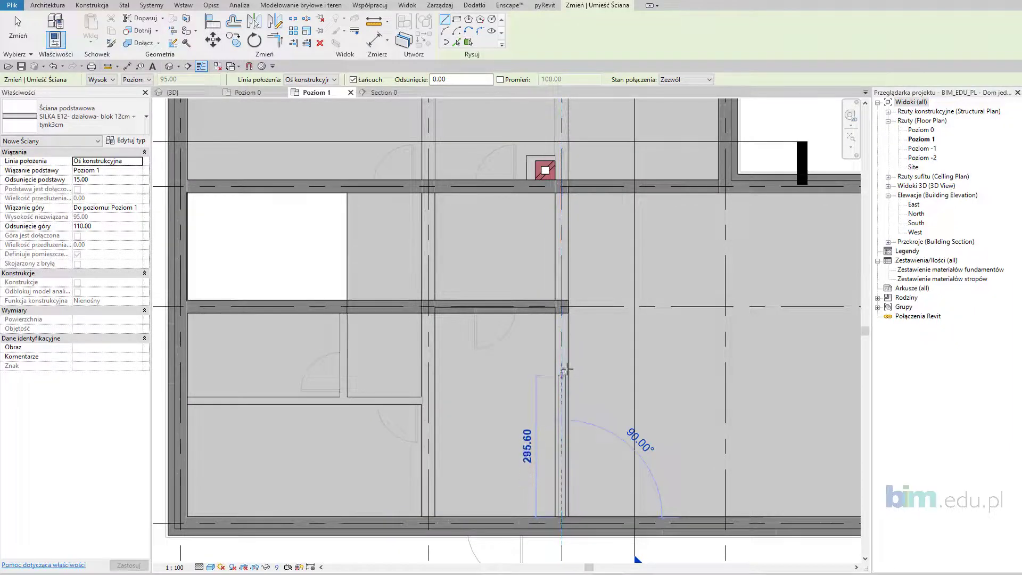
pyautogui.click(562, 327)
pyautogui.press('Escape')
pyautogui.scroll(-3, 503, 404)
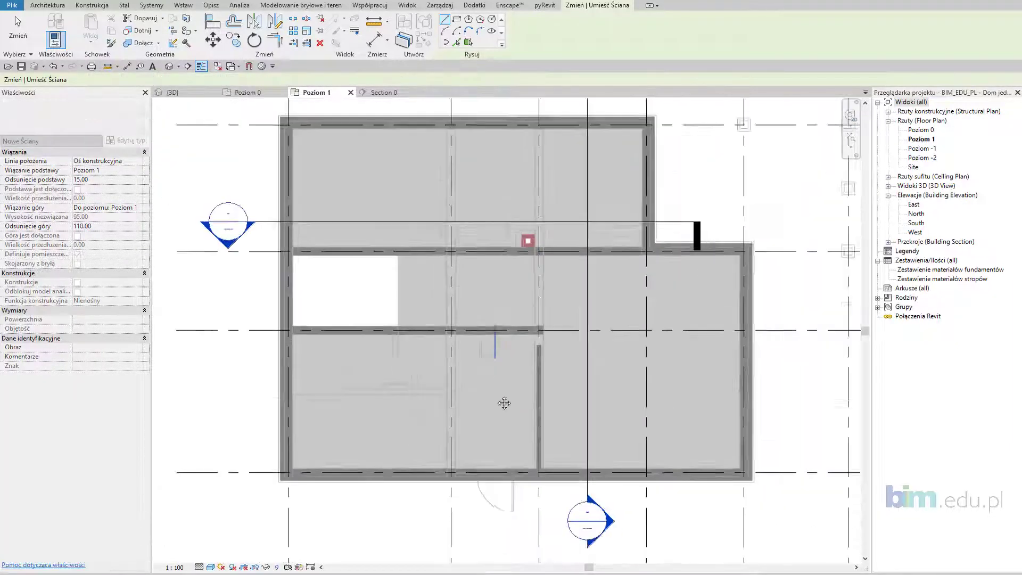
pyautogui.scroll(2, 524, 282)
pyautogui.scroll(3, 547, 257)
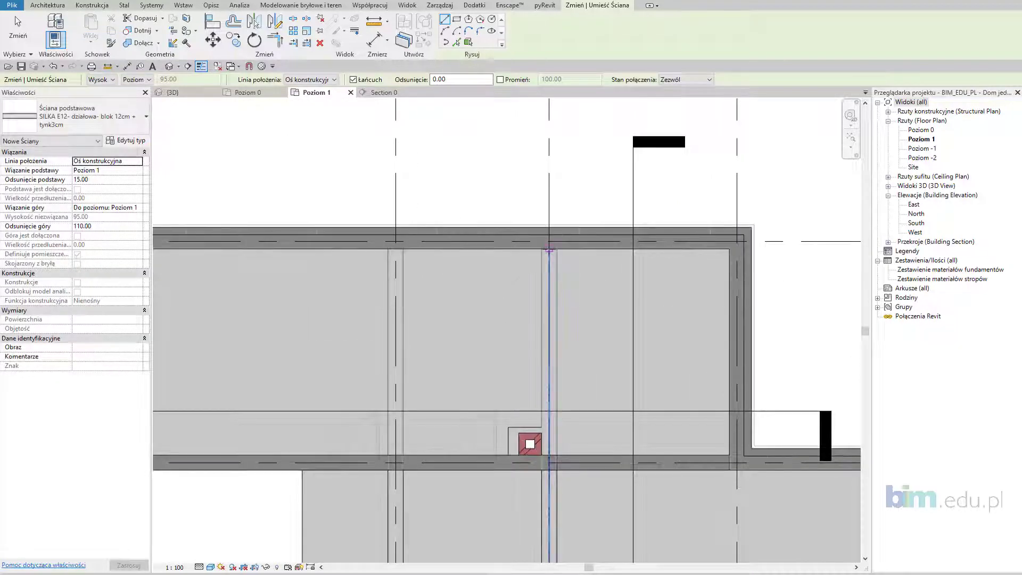
# Draw the second vertical 374.50 partition wall from the top wall to the bottom wall.
pyautogui.click(550, 249)
pyautogui.click(550, 455)
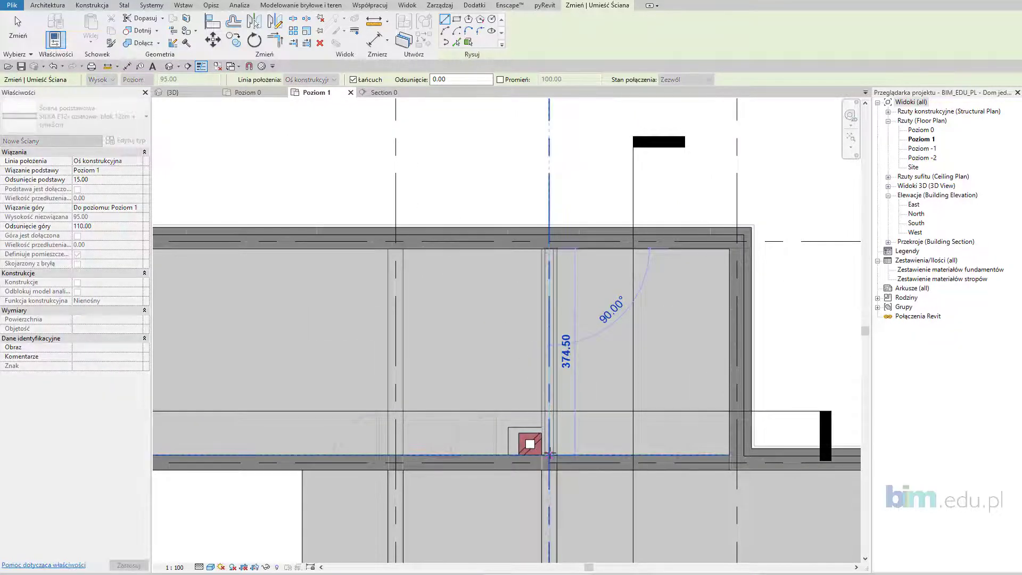
pyautogui.press('Escape')
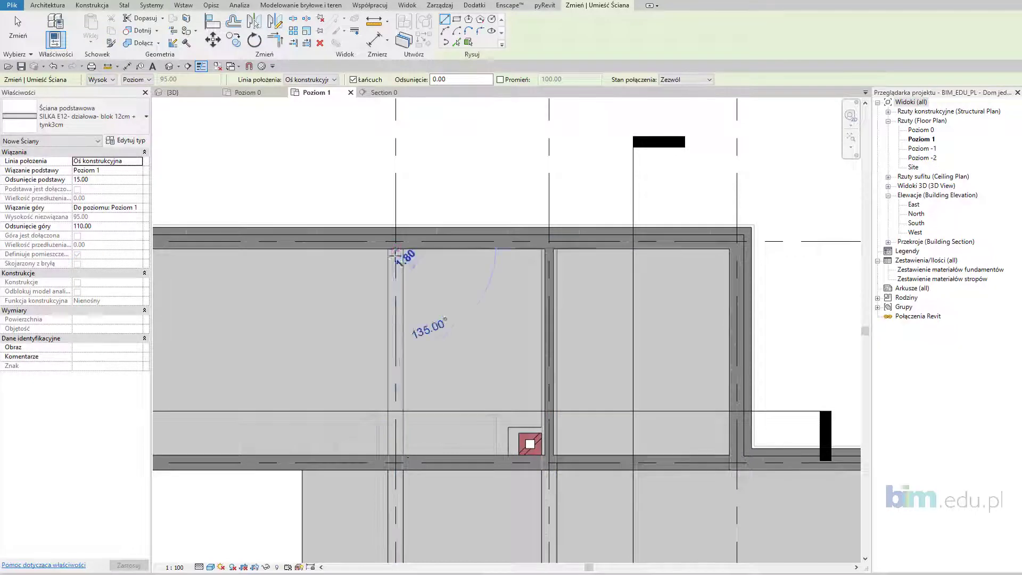
pyautogui.click(399, 461)
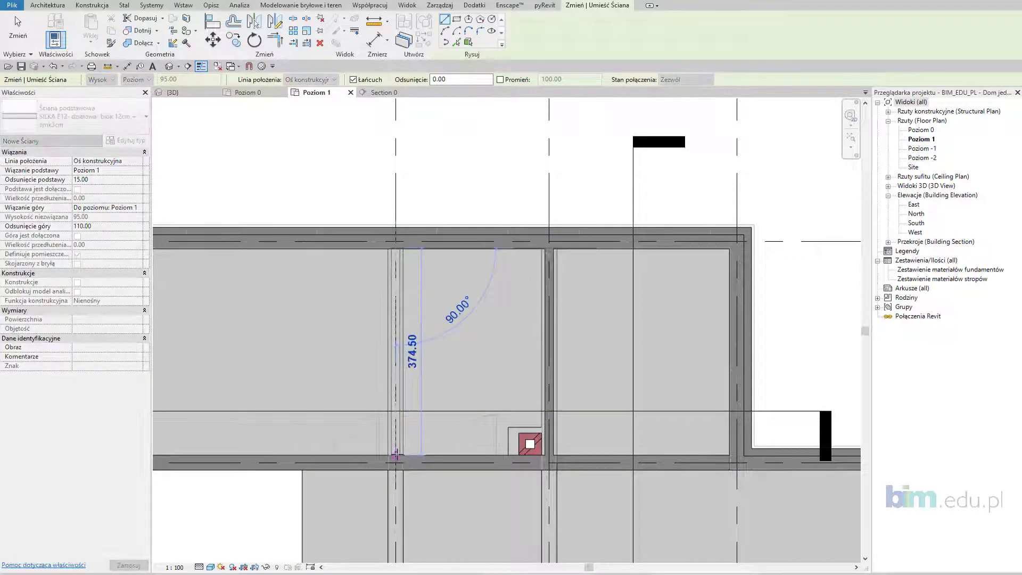
pyautogui.press('Escape')
pyautogui.press('Escape')
pyautogui.scroll(-2, 437, 463)
pyautogui.scroll(-1, 463, 426)
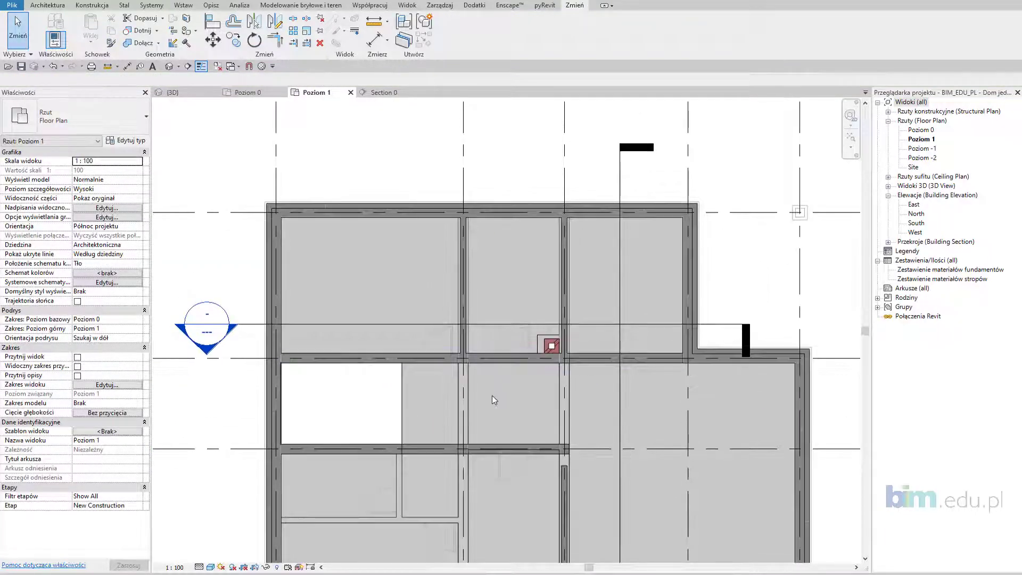
# Align the partition wall face to the red chimney's edge.
pyautogui.scroll(-1, 492, 395)
pyautogui.scroll(1, 479, 391)
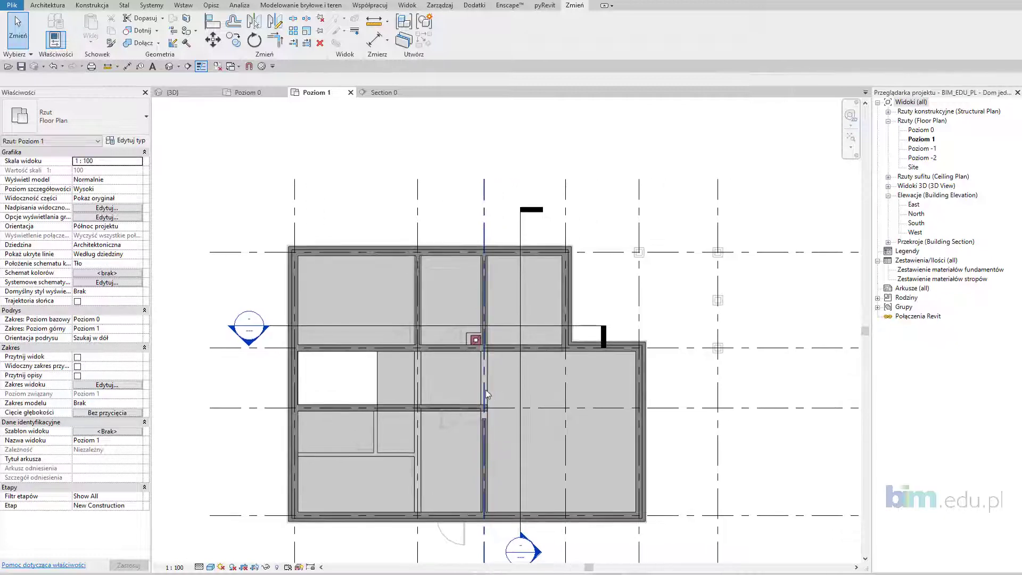
pyautogui.scroll(1, 486, 389)
pyautogui.scroll(1, 487, 391)
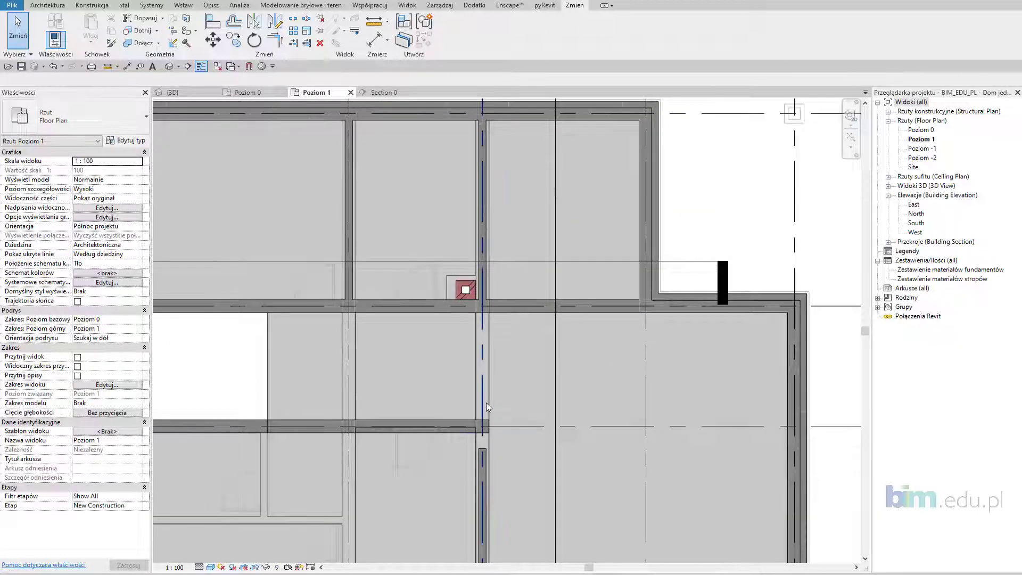
pyautogui.scroll(-1, 435, 379)
pyautogui.moveTo(433, 377); pyautogui.dragTo(570, 376, button='middle')
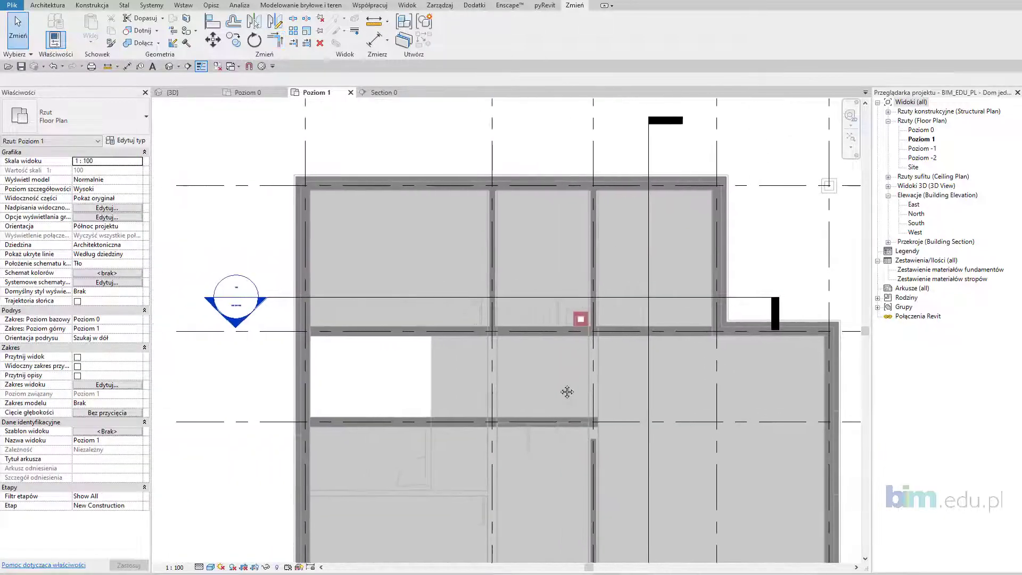
pyautogui.scroll(1, 580, 337)
pyautogui.moveTo(580, 337); pyautogui.dragTo(507, 410, button='middle')
pyautogui.scroll(2, 525, 359)
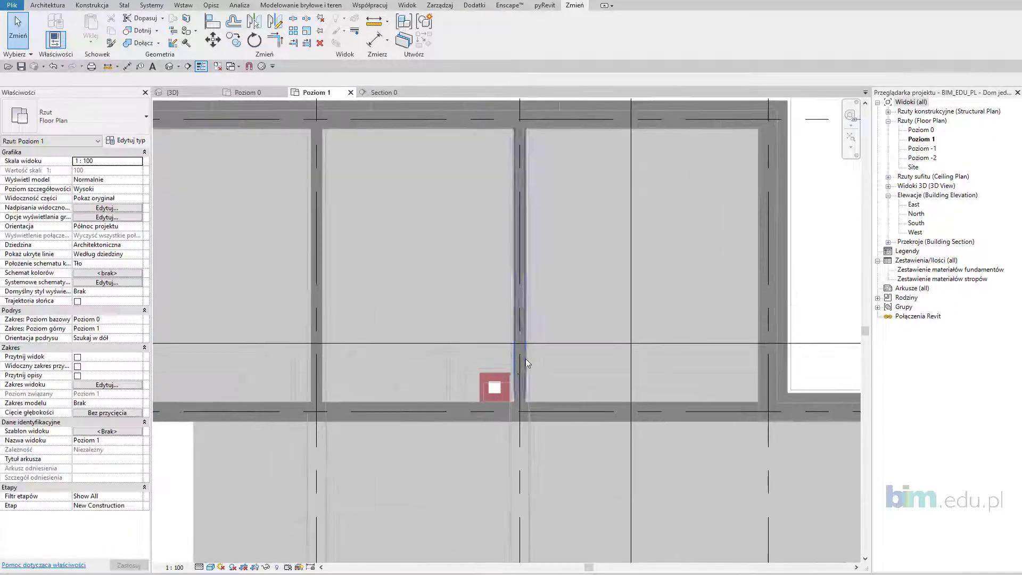
pyautogui.scroll(1, 509, 352)
pyautogui.scroll(1, 506, 352)
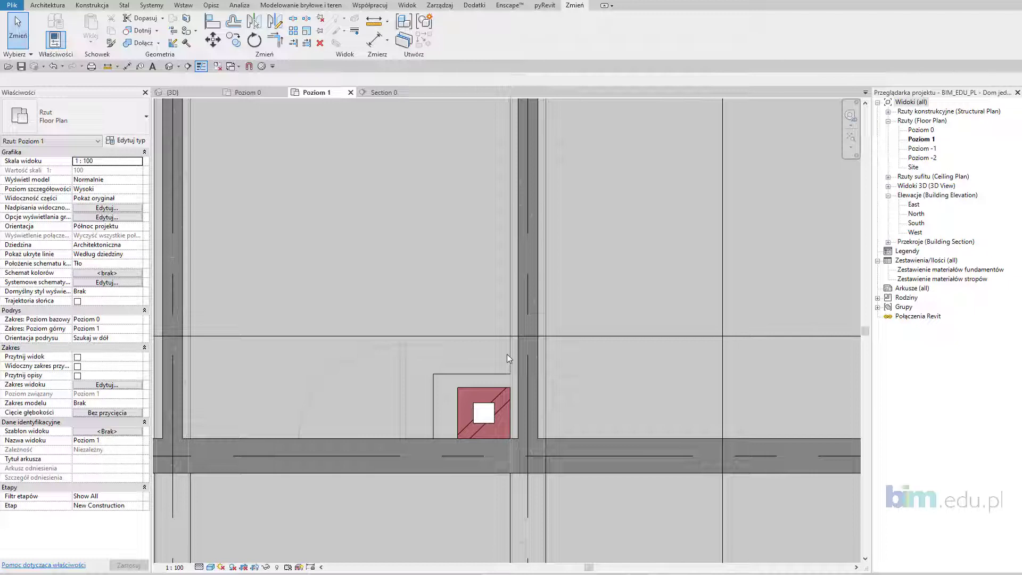
pyautogui.press('a')
pyautogui.press('l')
pyautogui.click(510, 398)
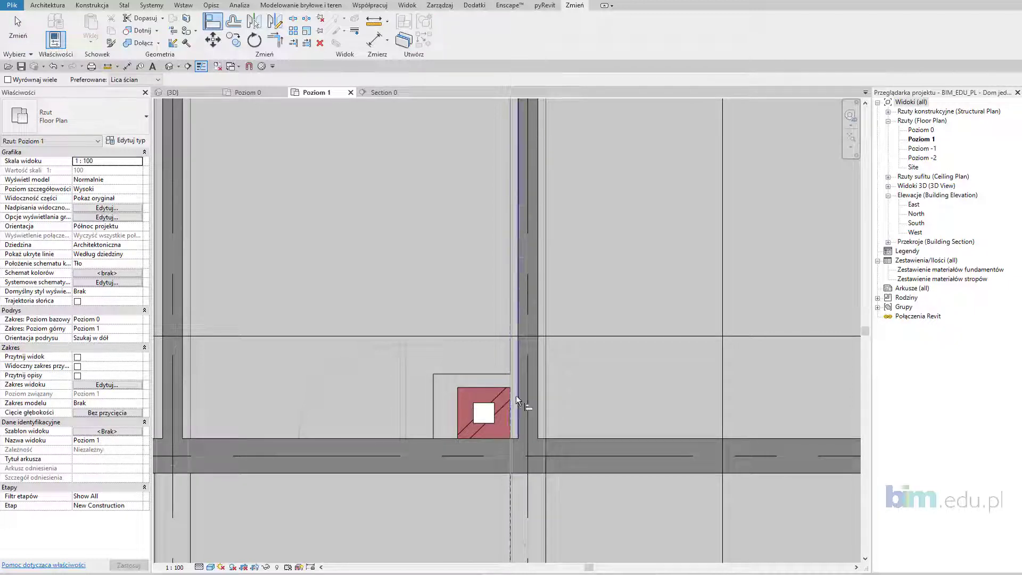
# Align the lower partition wall to the reference line at the wall junction.
pyautogui.scroll(-2, 482, 426)
pyautogui.scroll(-2, 469, 468)
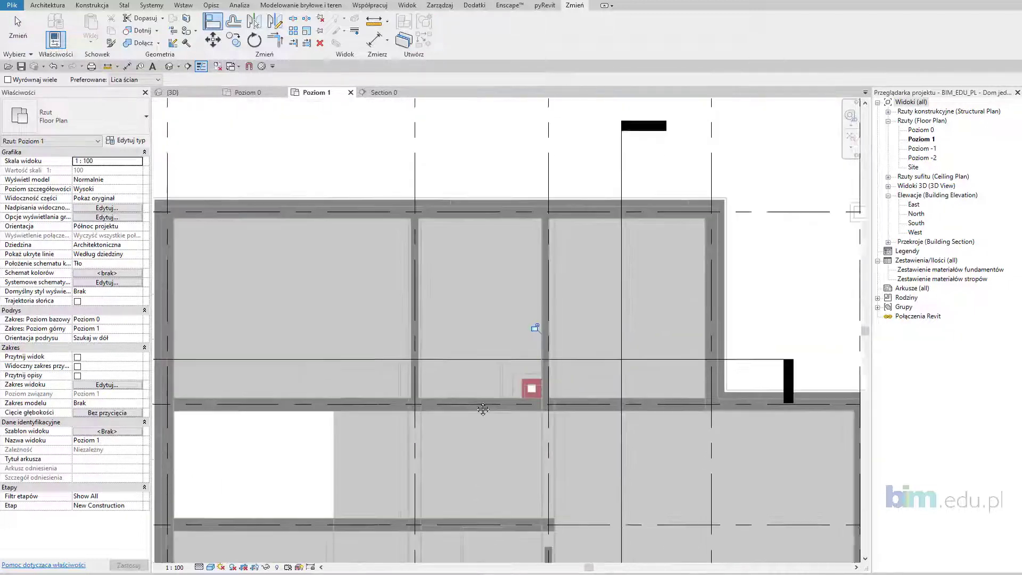
pyautogui.moveTo(488, 451); pyautogui.dragTo(495, 380, button='middle')
pyautogui.scroll(3, 551, 398)
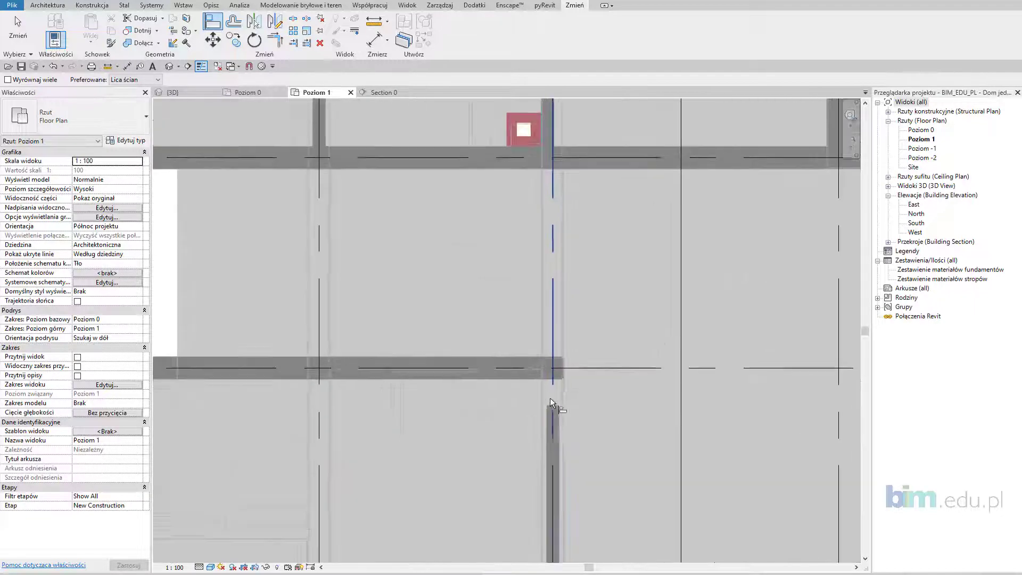
pyautogui.scroll(3, 561, 400)
pyautogui.scroll(2, 567, 361)
pyautogui.scroll(1, 567, 361)
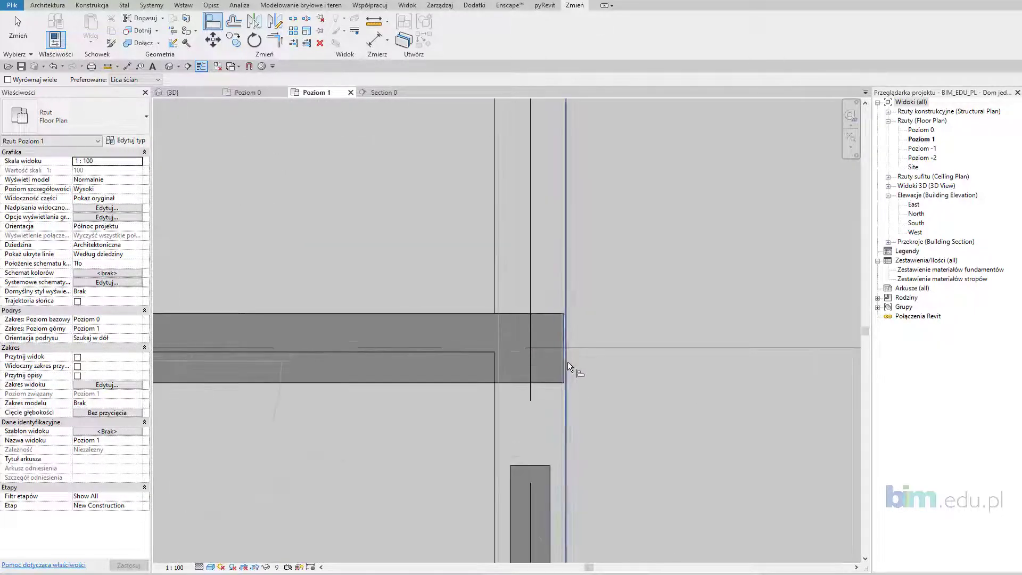
pyautogui.click(549, 473)
pyautogui.press('Escape')
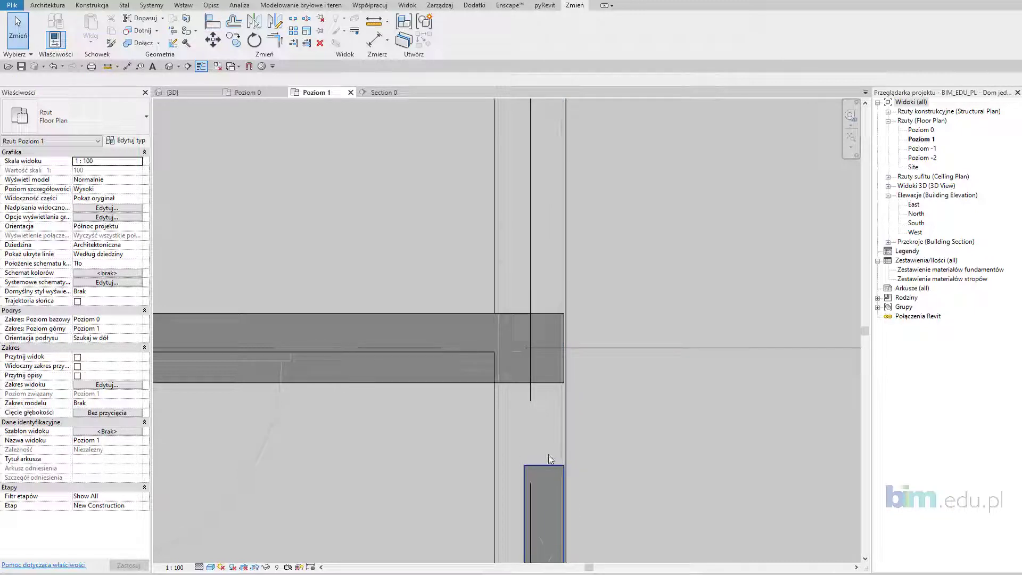
# Line up the upper partition wall with the lower wall's edge.
pyautogui.click(561, 353)
pyautogui.scroll(2, 563, 350)
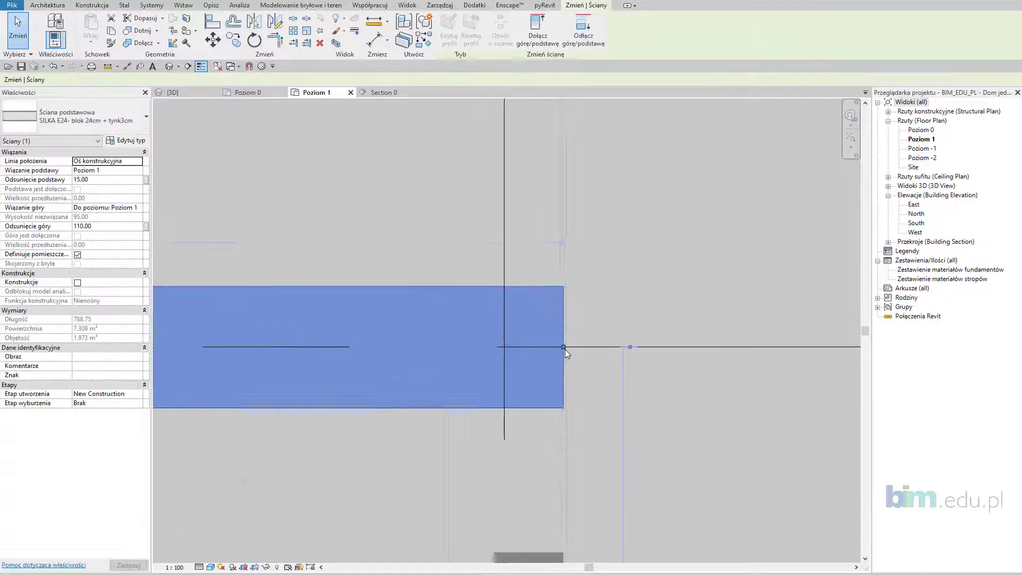
pyautogui.scroll(-2, 568, 346)
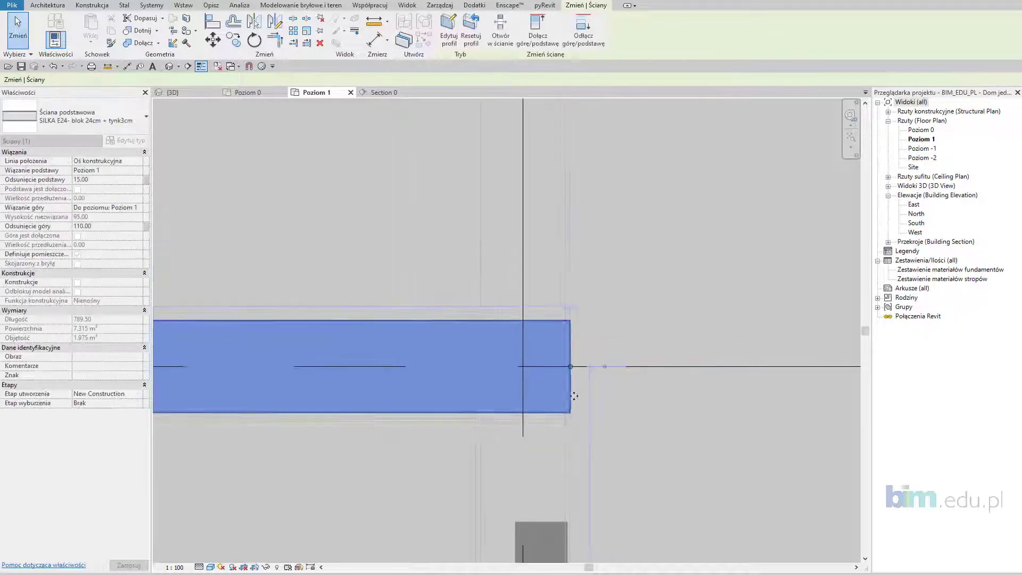
pyautogui.click(547, 436)
pyautogui.press('a')
pyautogui.press('l')
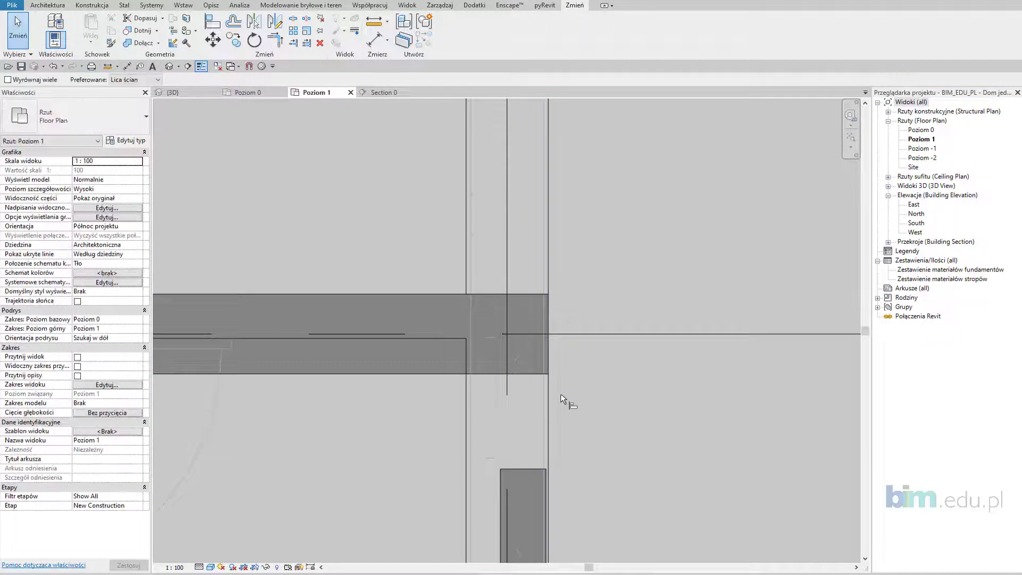
pyautogui.click(551, 357)
pyautogui.scroll(2, 545, 491)
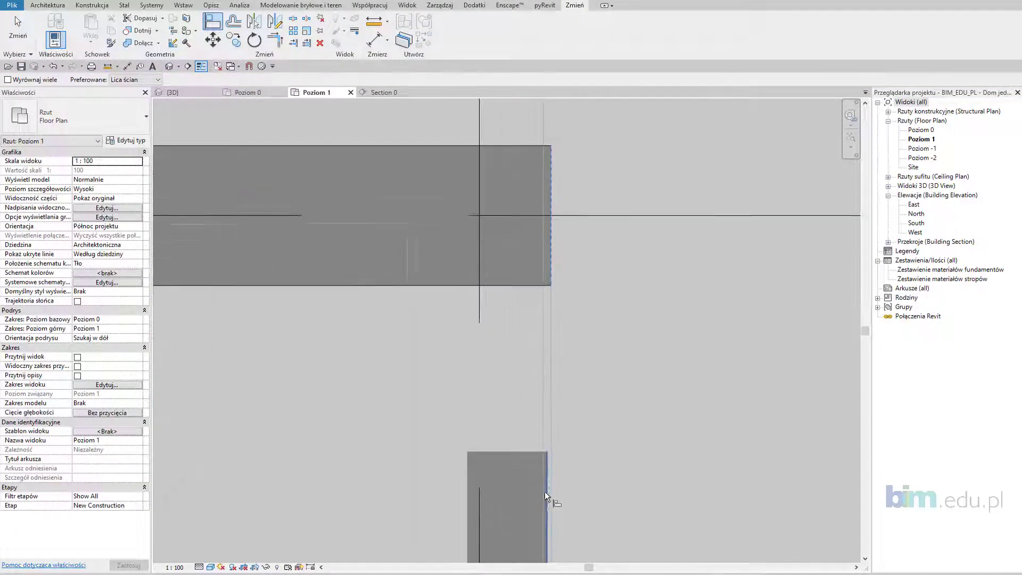
pyautogui.click(542, 432)
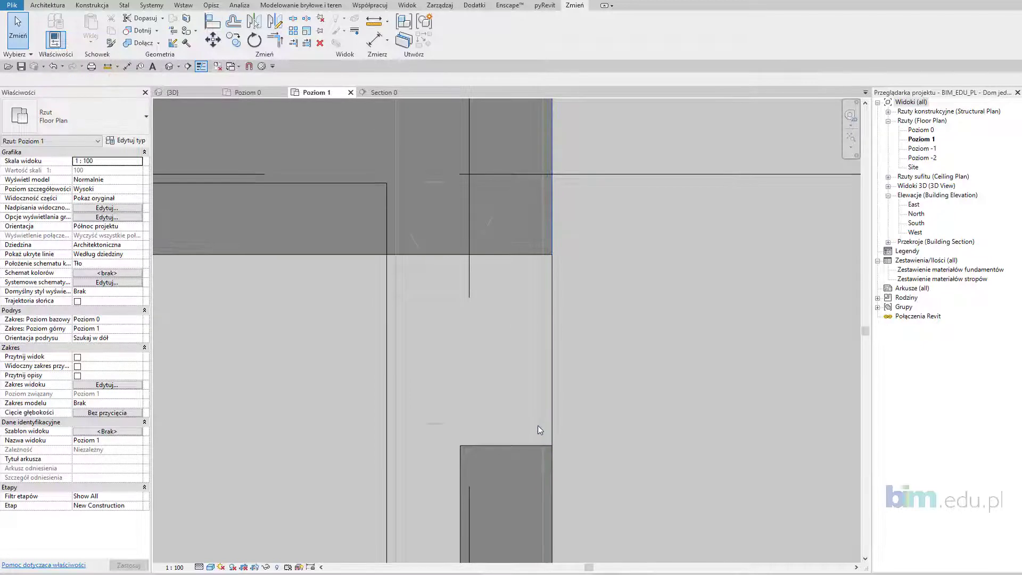
# Join the upper and lower partition walls into a clean corner with Trim/Extend to Corner.
pyautogui.press('t')
pyautogui.press('r')
pyautogui.click(523, 447)
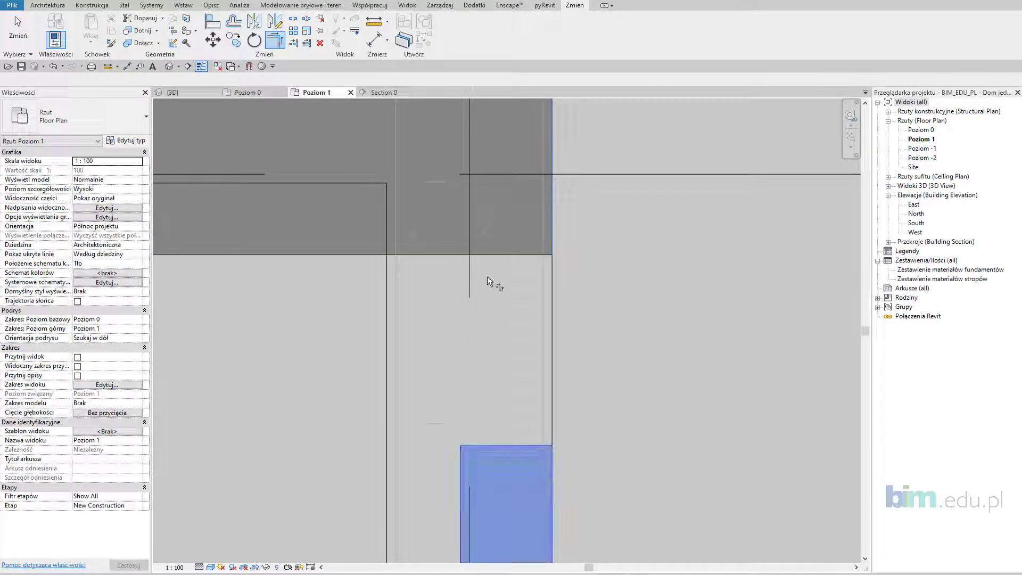
pyautogui.click(502, 252)
pyautogui.scroll(-3, 496, 347)
pyautogui.scroll(-3, 496, 350)
pyautogui.scroll(-2, 586, 346)
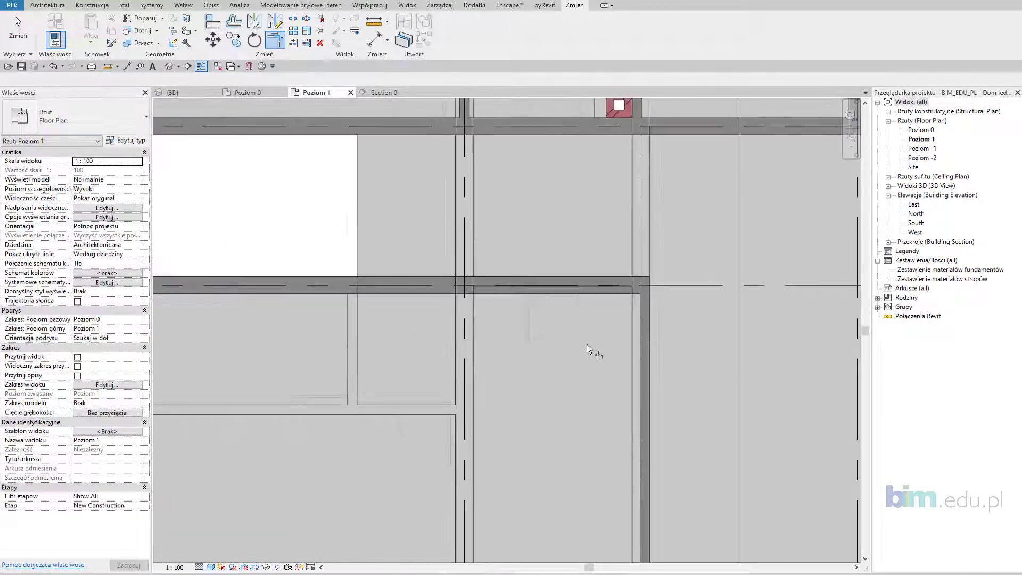
pyautogui.scroll(-2, 555, 393)
pyautogui.press('Escape')
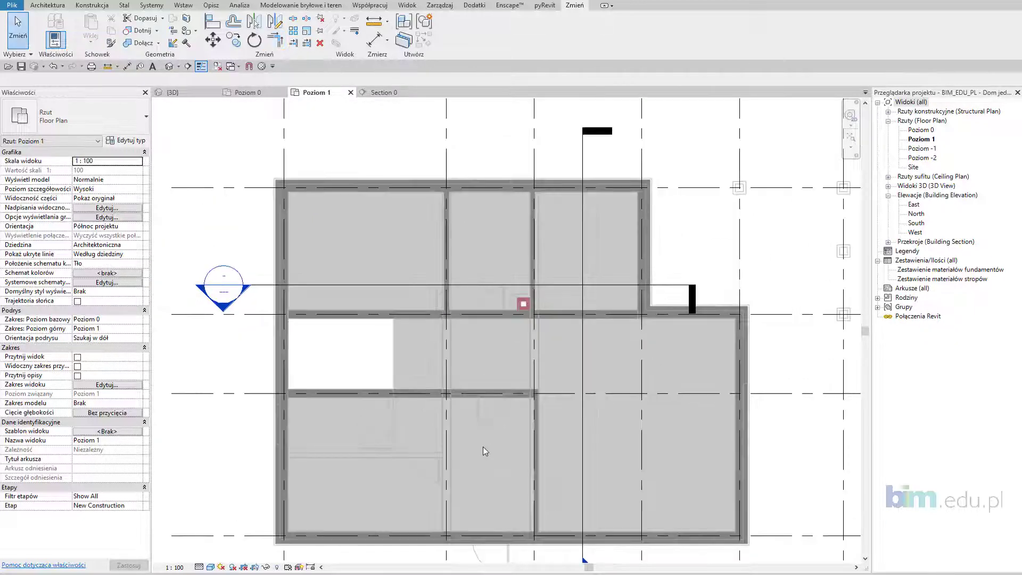
pyautogui.scroll(-1, 483, 446)
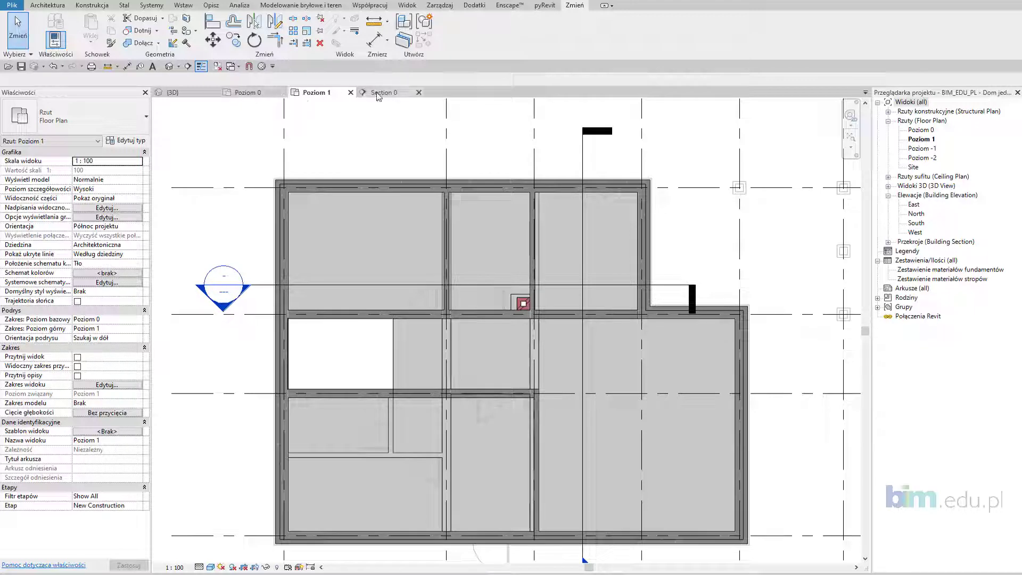
# Inspect the new partition wall in the 3D view from a couple of angles.
pyautogui.click(175, 93)
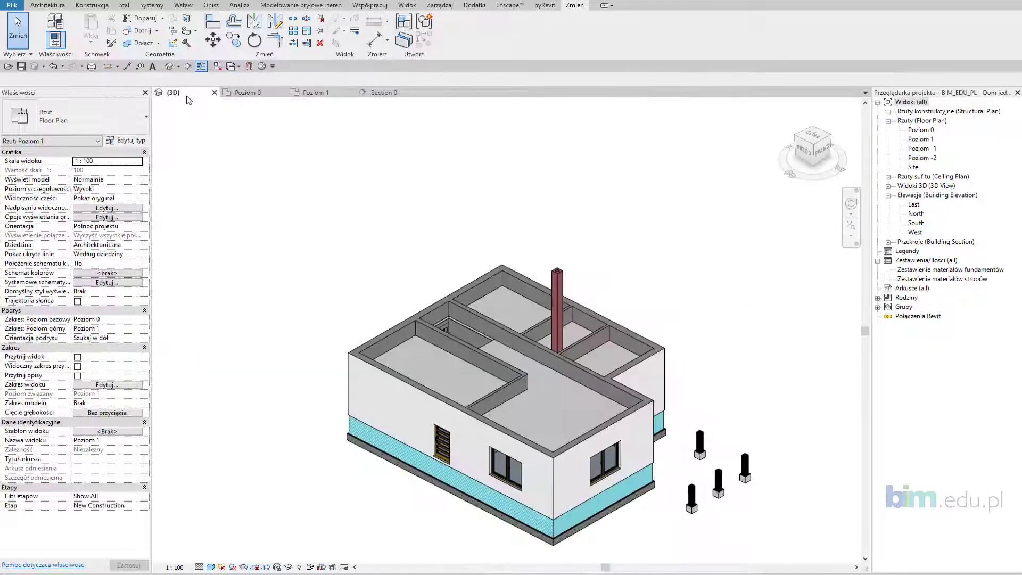
pyautogui.moveTo(569, 388)
pyautogui.keyDown('shift'); pyautogui.mouseDown(button='middle')
pyautogui.moveTo(552, 429)
pyautogui.moveTo(605, 376)
pyautogui.mouseUp(button='middle'); pyautogui.keyUp('shift')
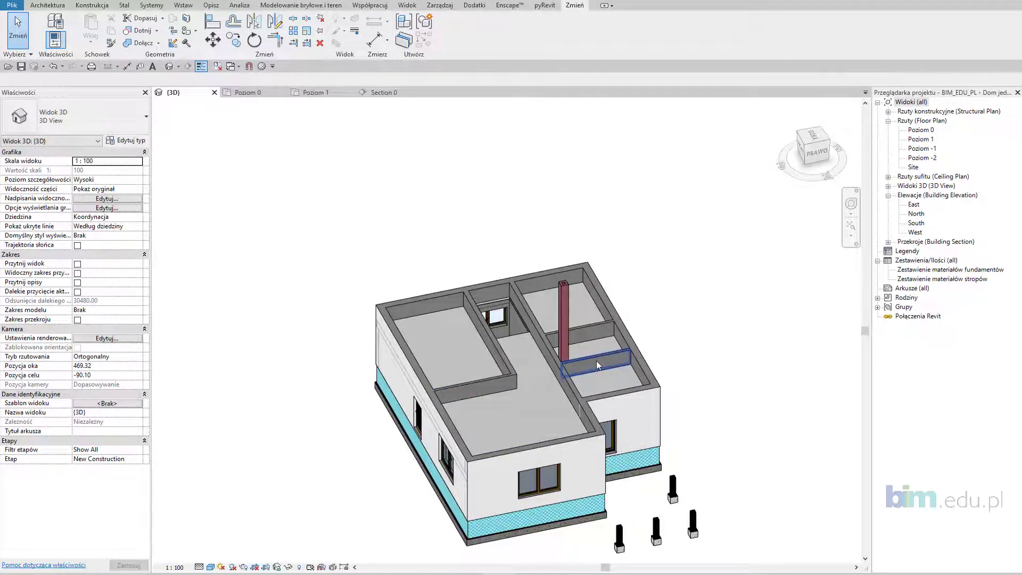
pyautogui.click(605, 376)
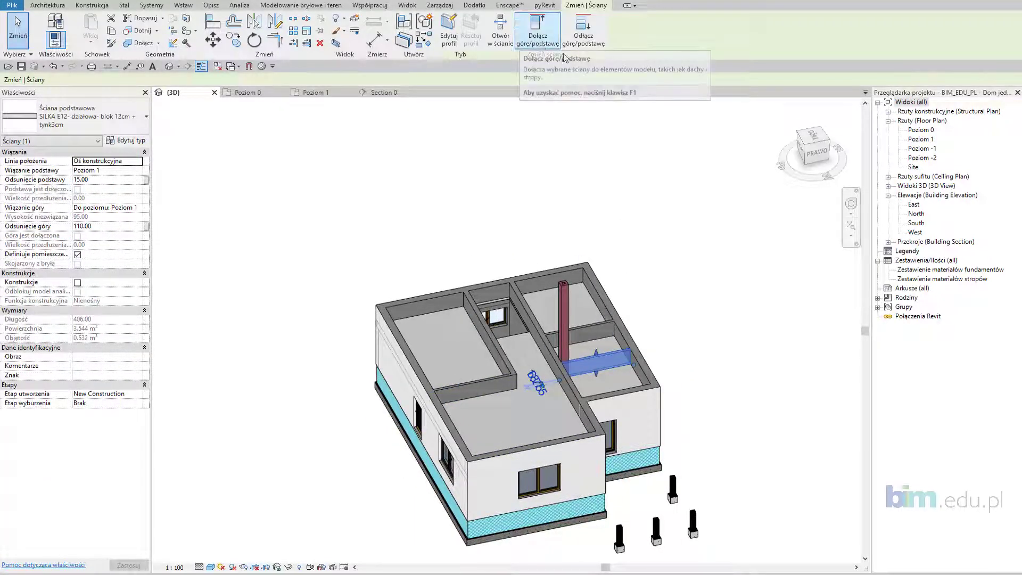
pyautogui.keyDown('shift'); pyautogui.moveTo(549, 410); pyautogui.dragTo(537, 405, button='middle'); pyautogui.keyUp('shift')
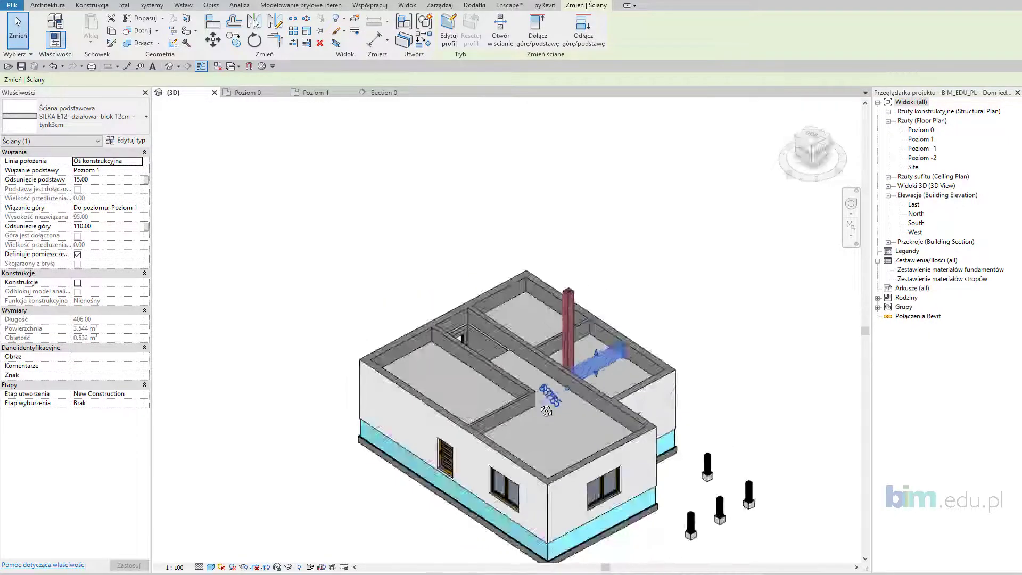
pyautogui.scroll(2, 375, 383)
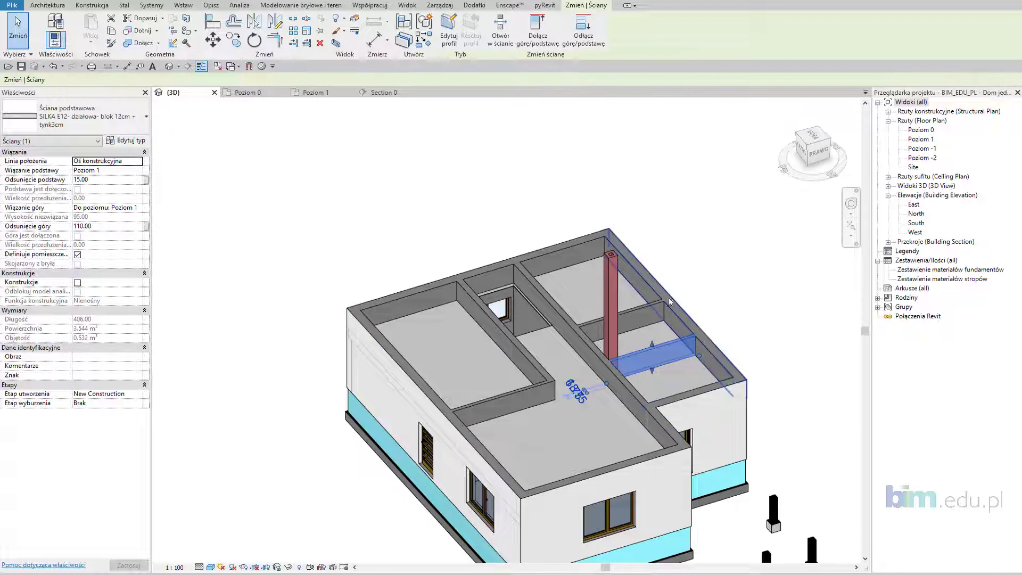
# Return to the Poziom 1 plan and start the Beam tool (BM) with the Wieniec 24cm x 25cm type.
pyautogui.click(316, 93)
pyautogui.moveTo(272, 258); pyautogui.dragTo(266, 233, button='middle')
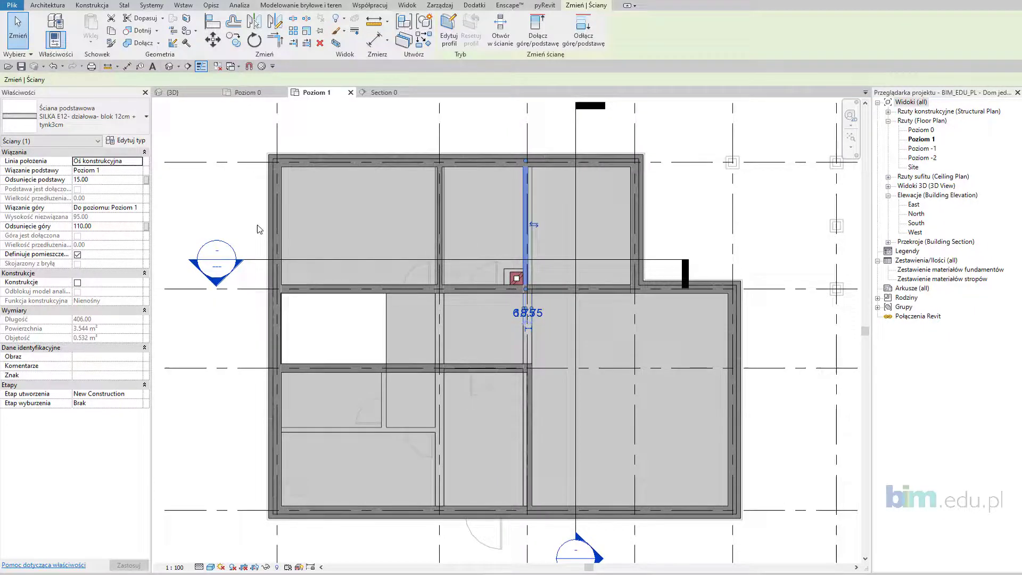
pyautogui.press('b')
pyautogui.press('m')
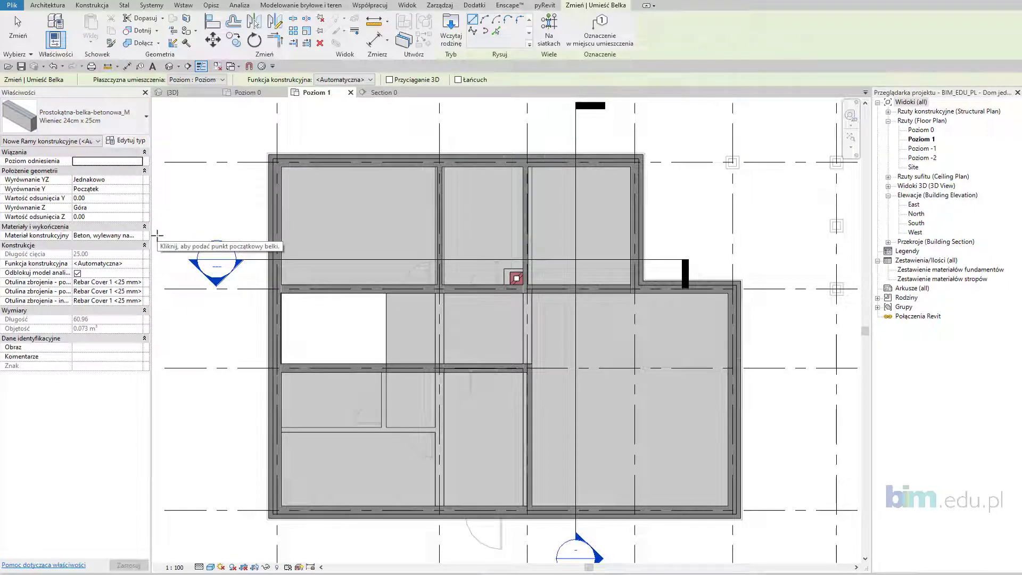
# Set the beam's placement level and draw a short vertical beam just left of the exterior wall.
pyautogui.click(219, 80)
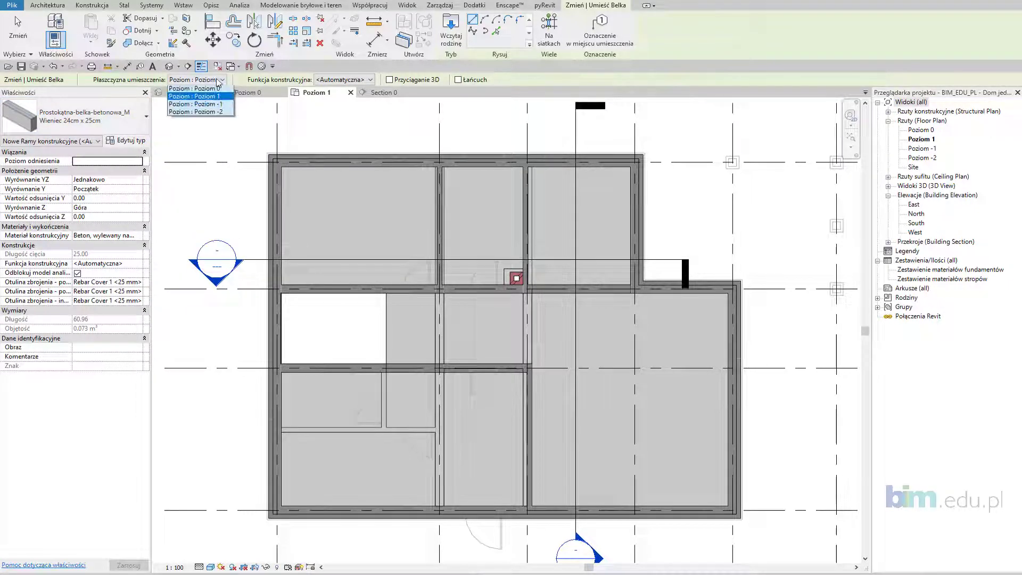
pyautogui.click(213, 105)
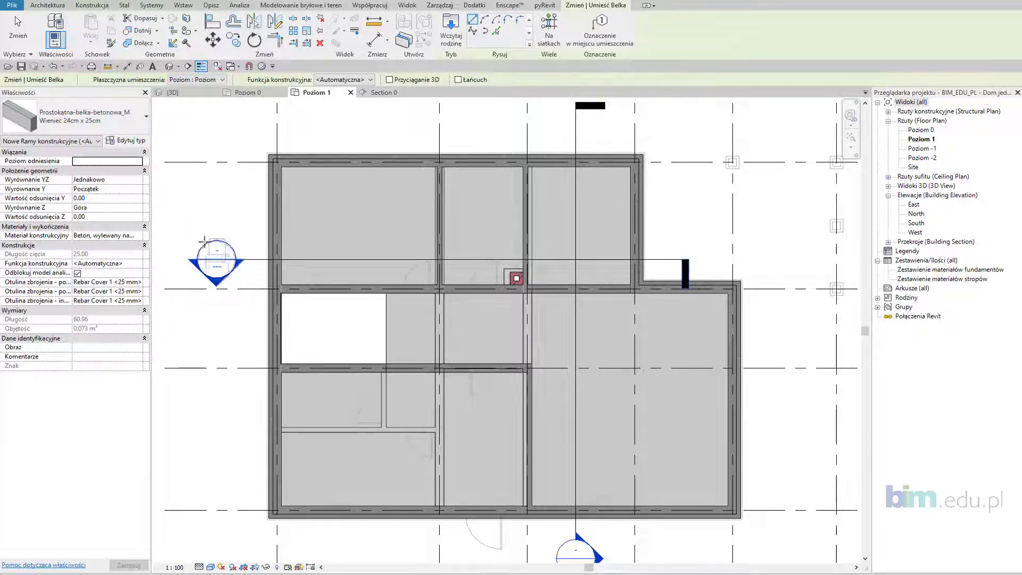
pyautogui.scroll(1, 229, 183)
pyautogui.scroll(1, 225, 182)
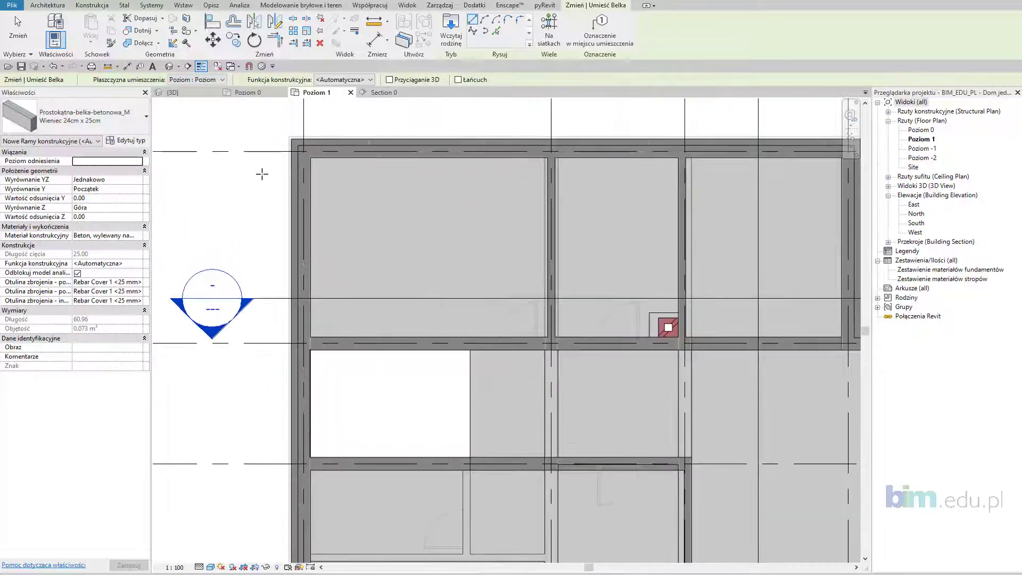
pyautogui.click(262, 173)
pyautogui.click(262, 249)
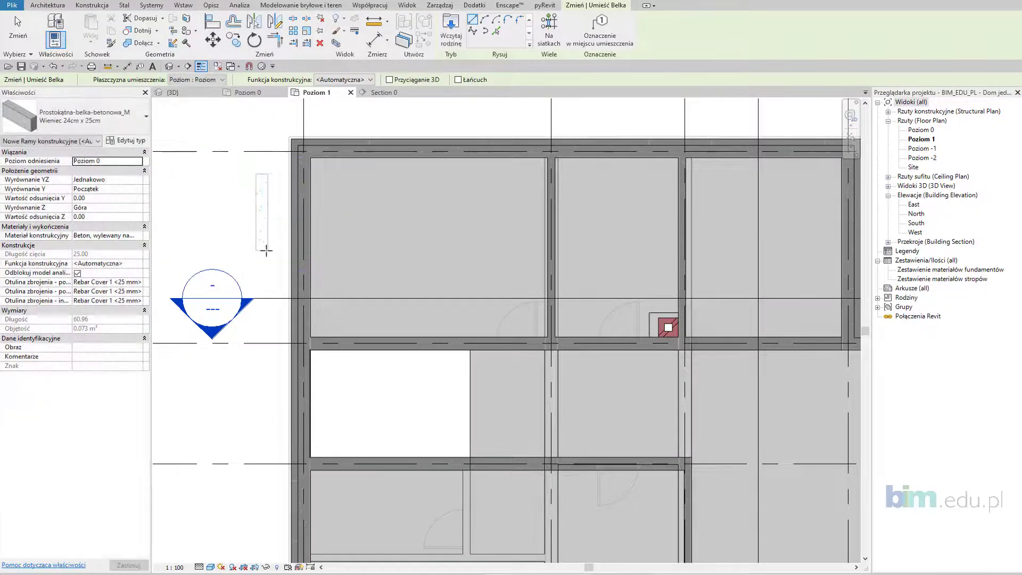
pyautogui.press('Escape')
pyautogui.press('Escape')
# Select the newly placed beam in the 3D view.
pyautogui.click(198, 96)
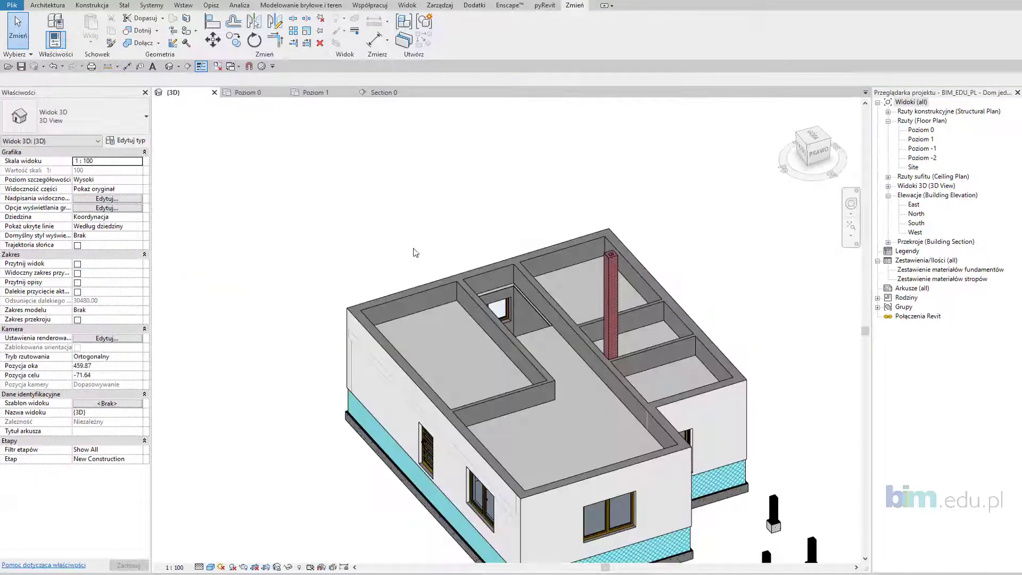
pyautogui.keyDown('shift'); pyautogui.moveTo(463, 320); pyautogui.dragTo(467, 445, button='middle'); pyautogui.keyUp('shift')
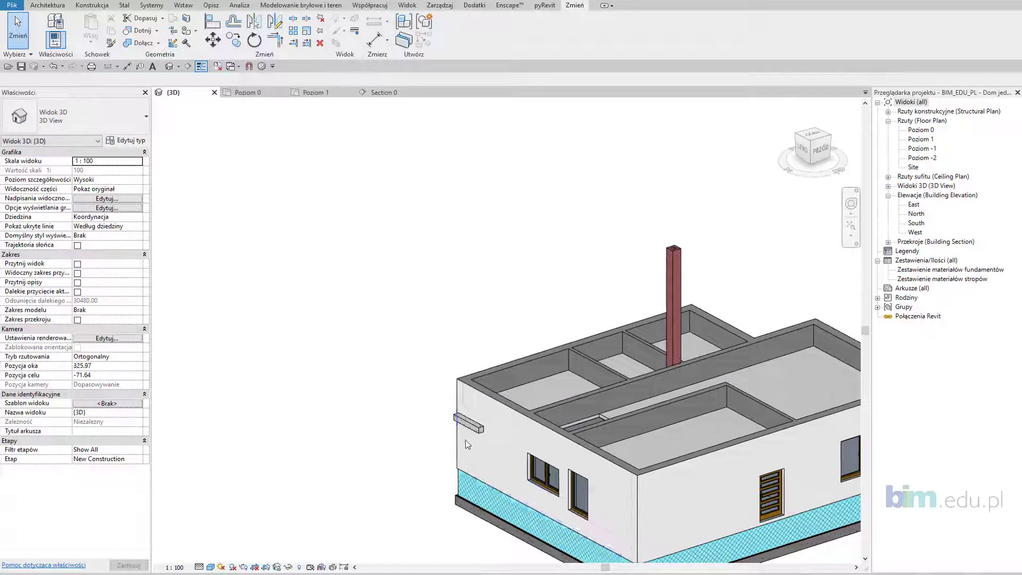
pyautogui.scroll(3, 468, 445)
pyautogui.click(482, 413)
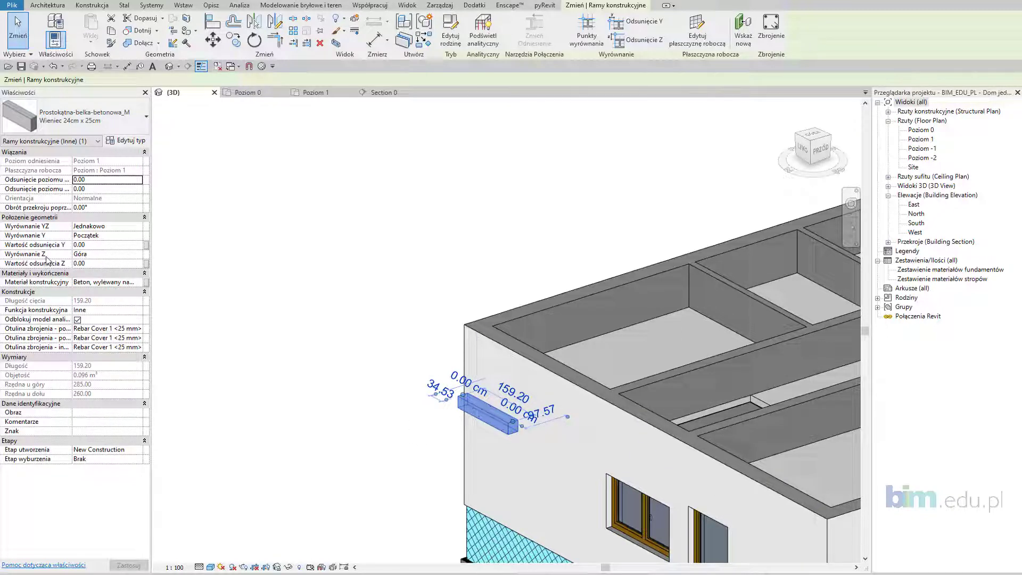
# Set the beam's Wyrównanie Z to Dół, apply it, and return to the Poziom 1 plan.
pyautogui.click(137, 254)
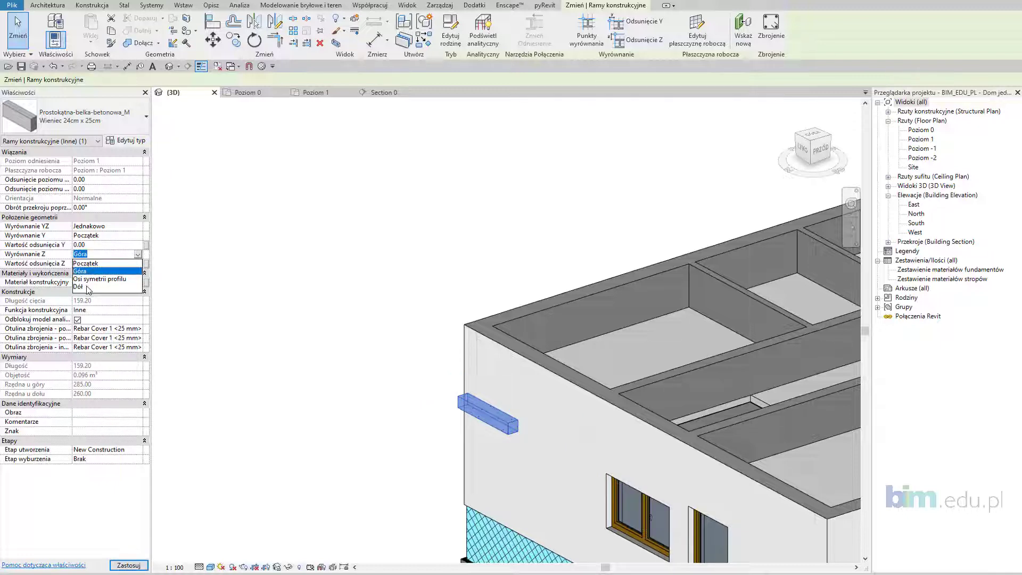
pyautogui.click(88, 287)
pyautogui.click(135, 565)
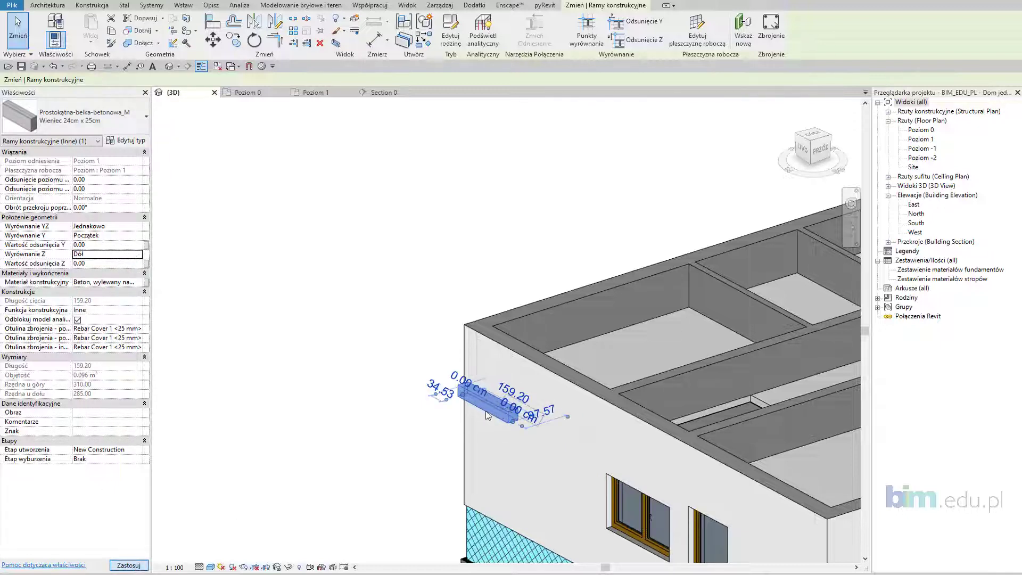
pyautogui.click(299, 95)
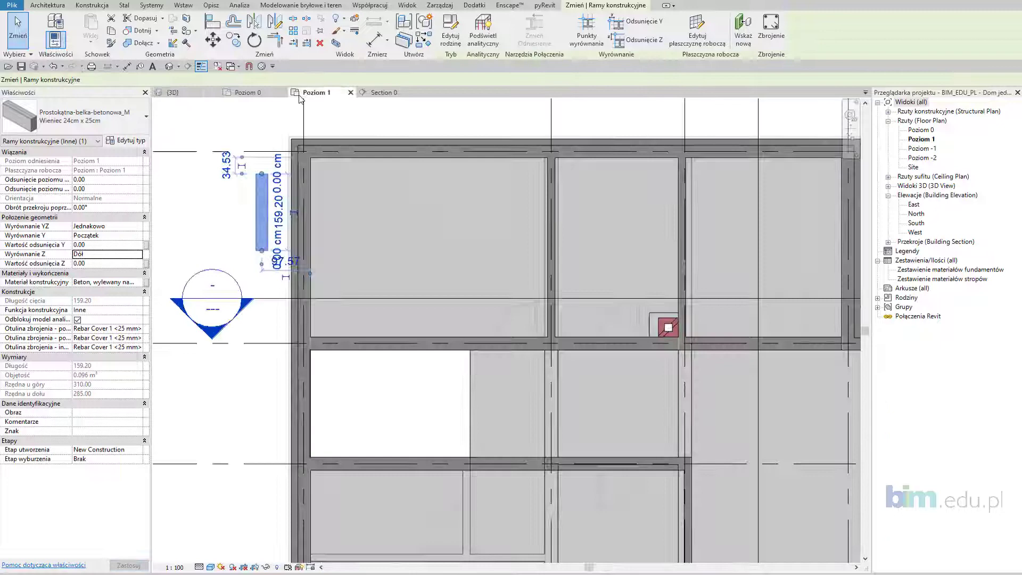
pyautogui.click(232, 202)
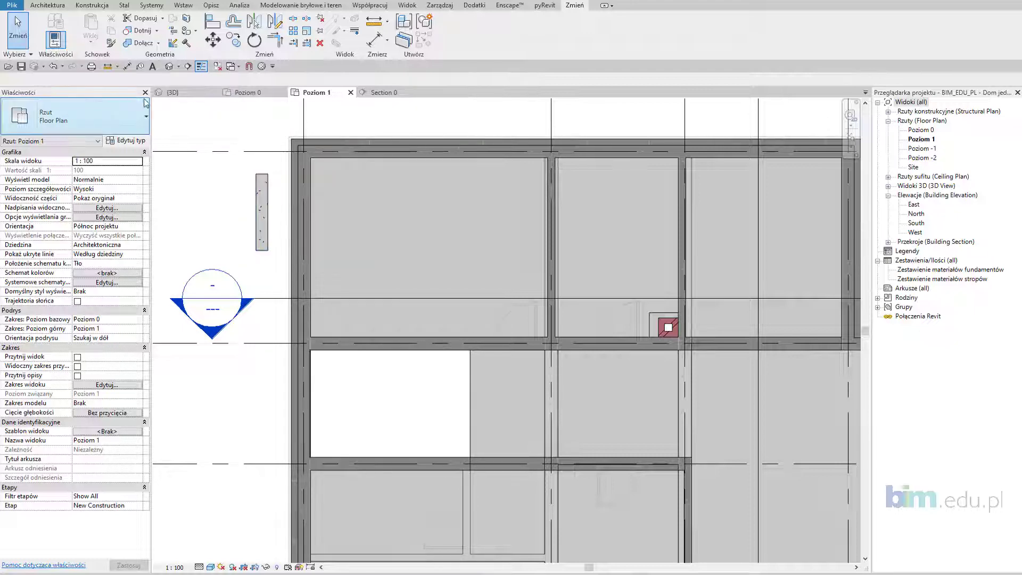
# Check in the 3D view that the wall top sits at 395.0.
pyautogui.click(172, 93)
pyautogui.scroll(-5, 353, 286)
pyautogui.keyDown('shift'); pyautogui.moveTo(354, 286); pyautogui.dragTo(478, 312, button='middle'); pyautogui.keyUp('shift')
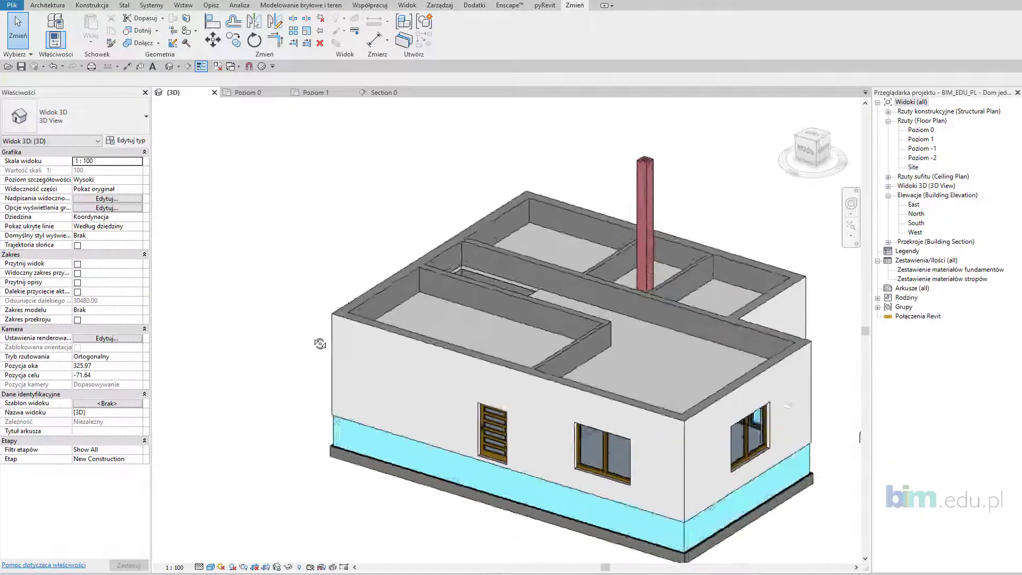
pyautogui.scroll(5, 523, 311)
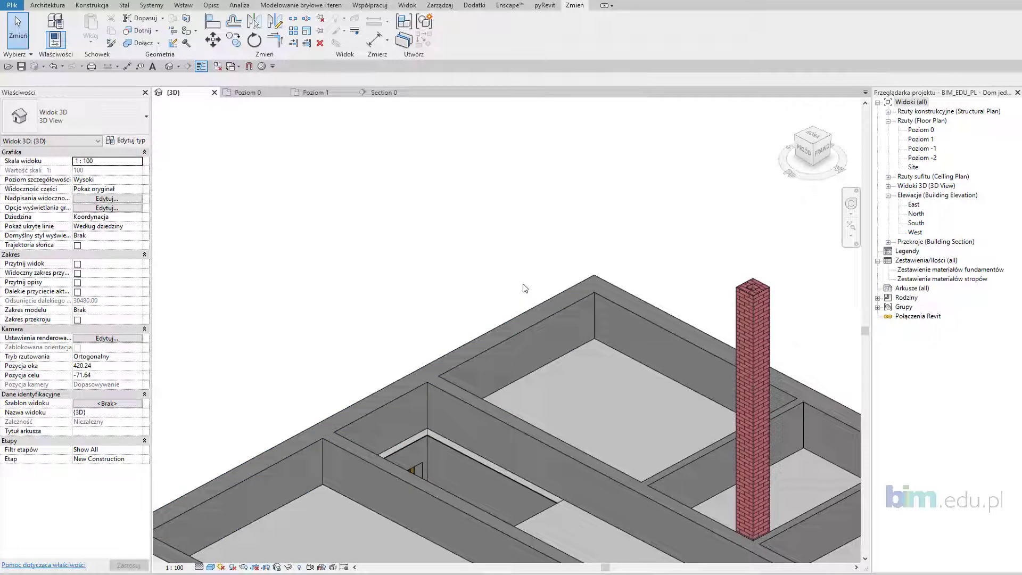
pyautogui.click(564, 300)
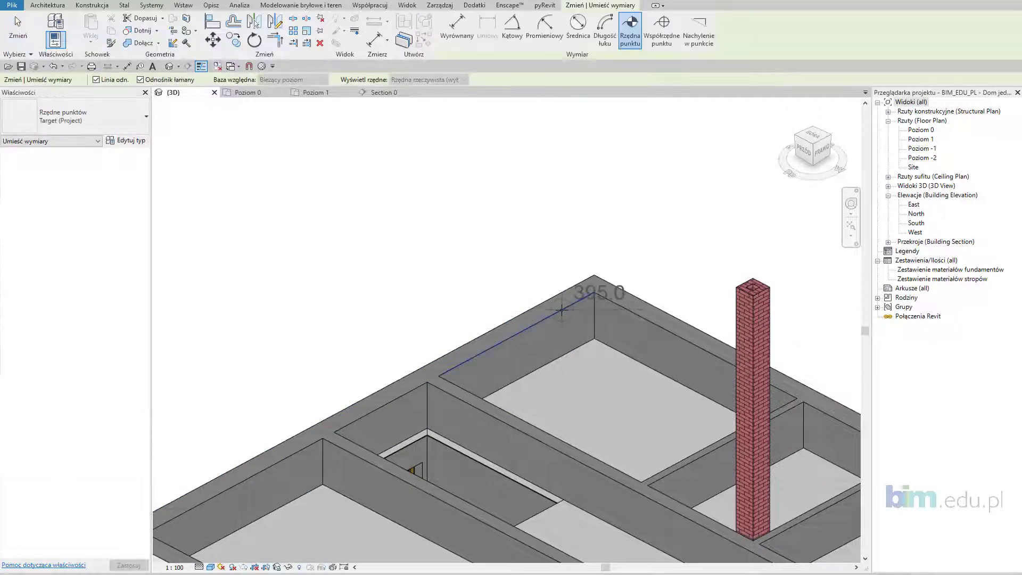
pyautogui.click(223, 206)
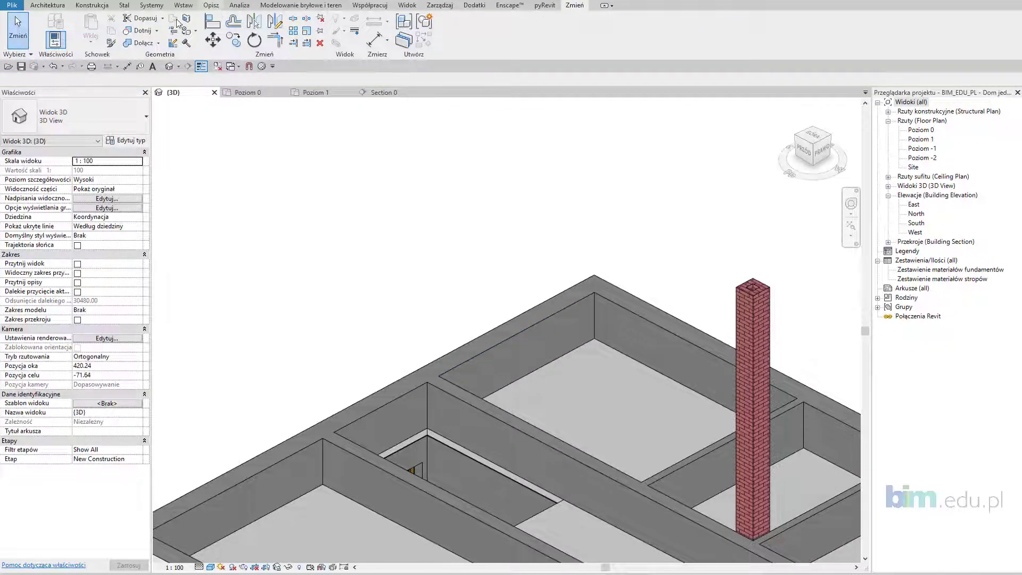
# Measure spot elevations with Opisz > Rzędna punktu, showing the beam top at 310.0, and select the beam.
pyautogui.click(212, 6)
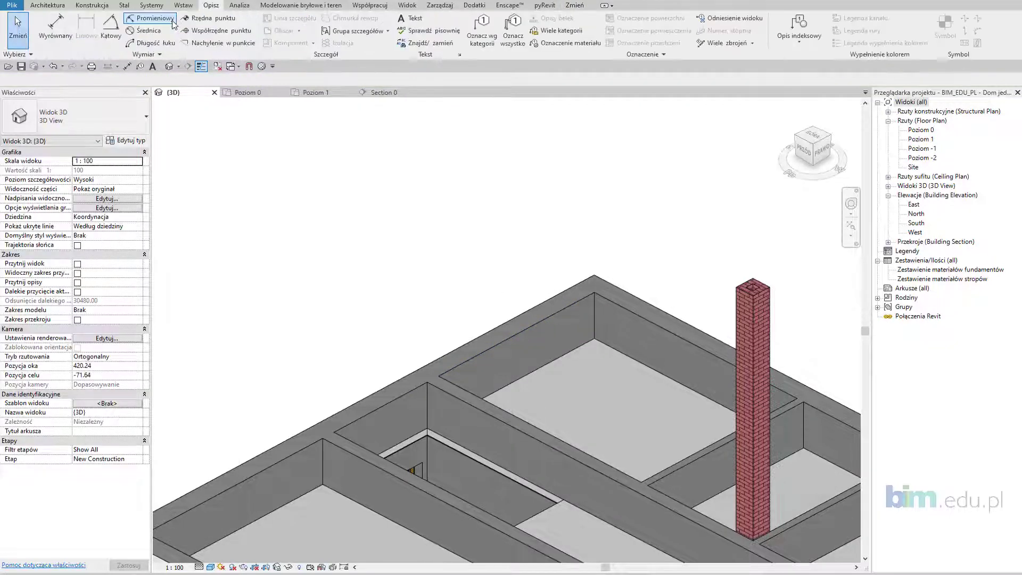
pyautogui.click(202, 21)
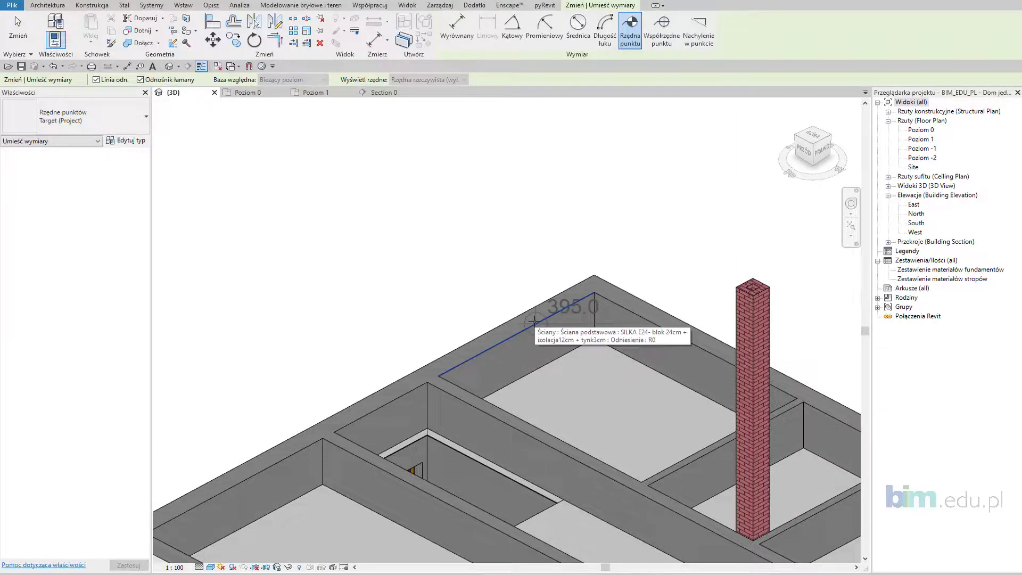
pyautogui.press('Escape')
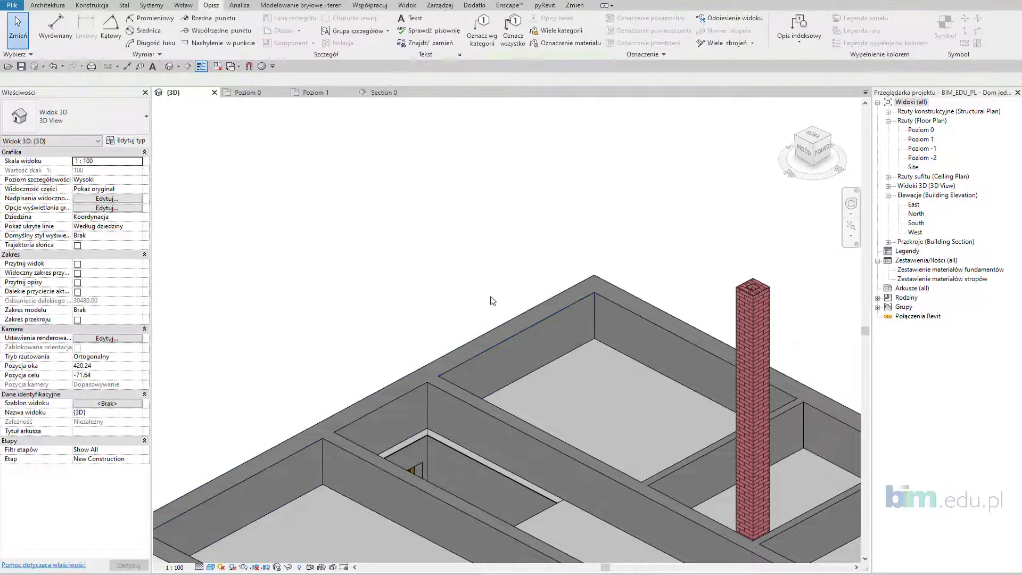
pyautogui.scroll(-1, 443, 240)
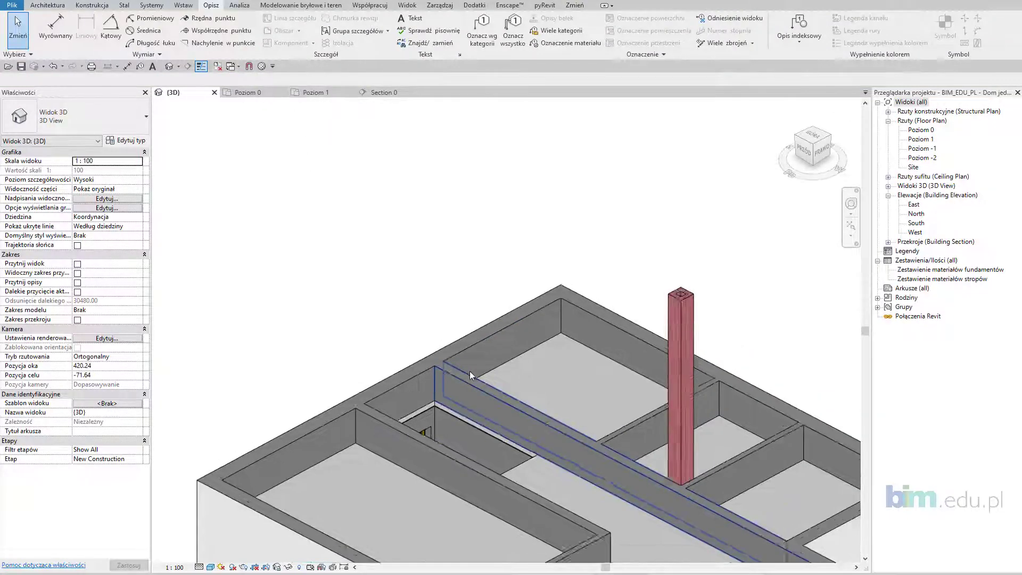
pyautogui.keyDown('shift'); pyautogui.moveTo(425, 320); pyautogui.dragTo(332, 472, button='middle'); pyautogui.keyUp('shift')
pyautogui.scroll(3, 332, 472)
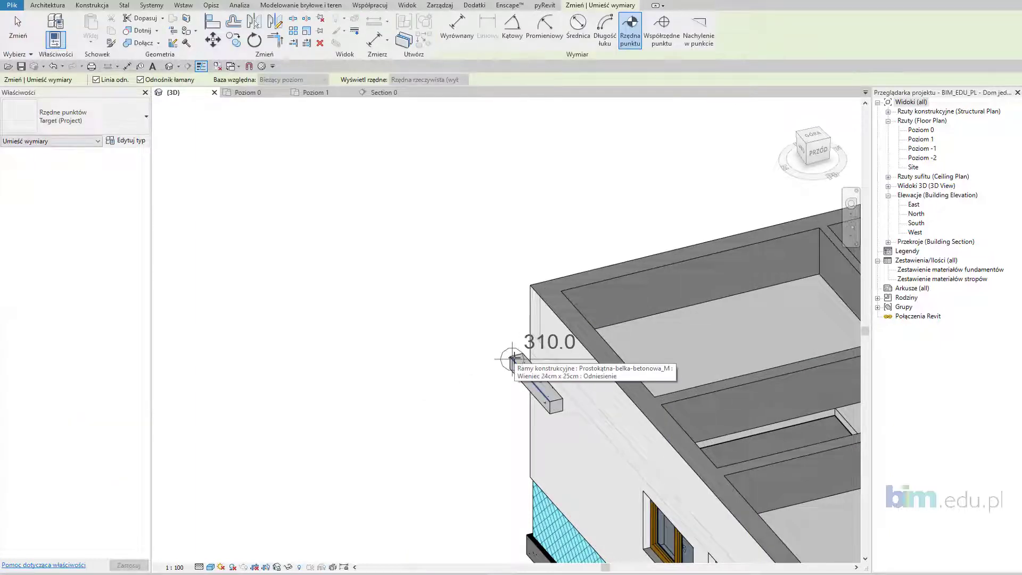
pyautogui.press('Escape')
pyautogui.press('Escape')
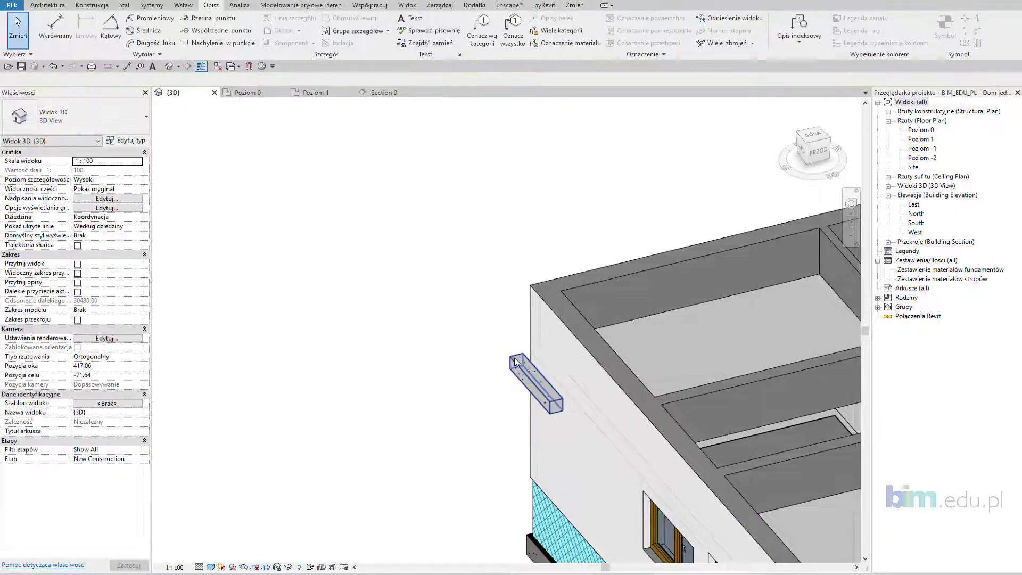
pyautogui.click(532, 383)
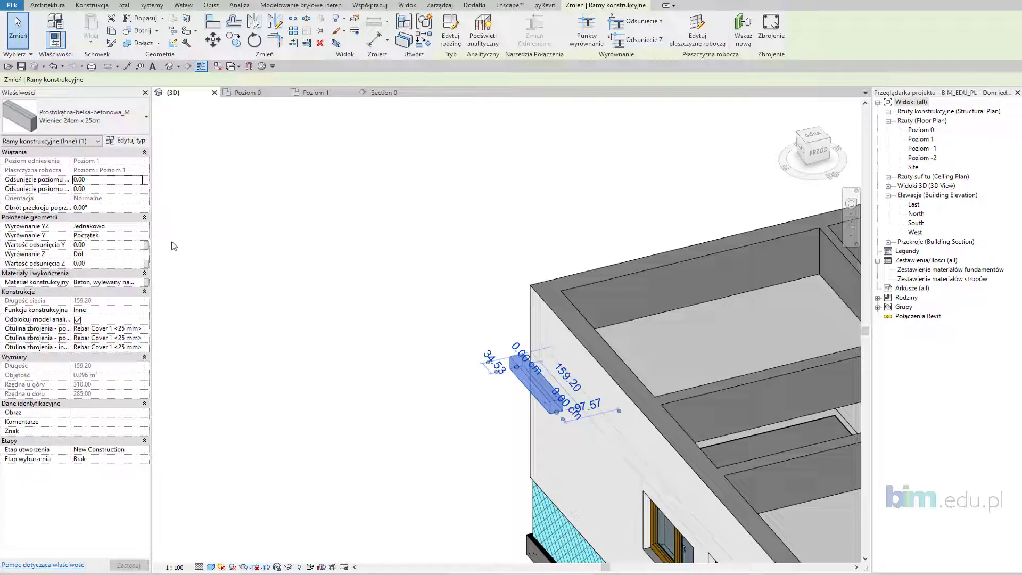
# Set both Odsunięcie poziomu offsets of the beam to 110.
pyautogui.click(119, 183)
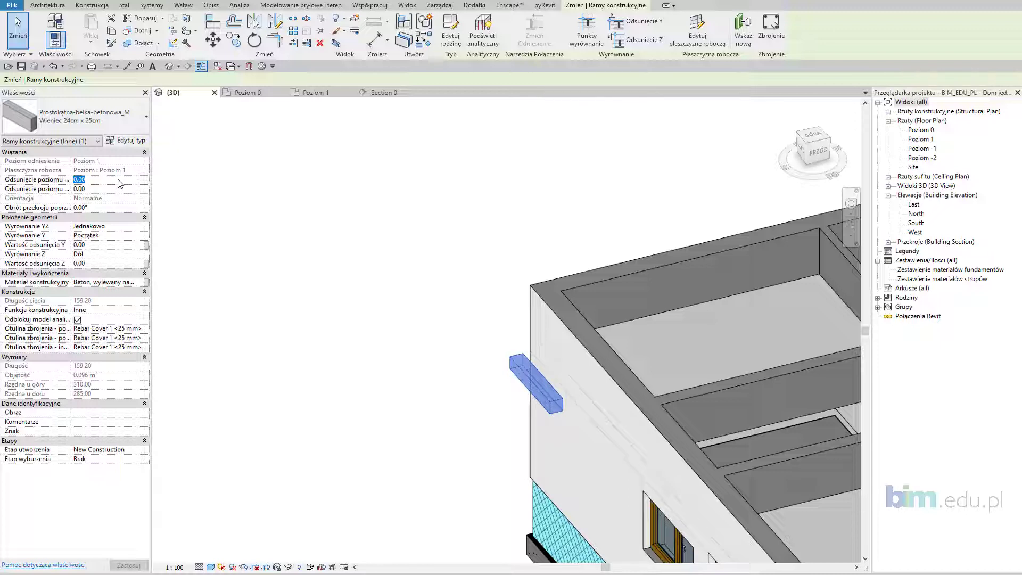
pyautogui.write('110')
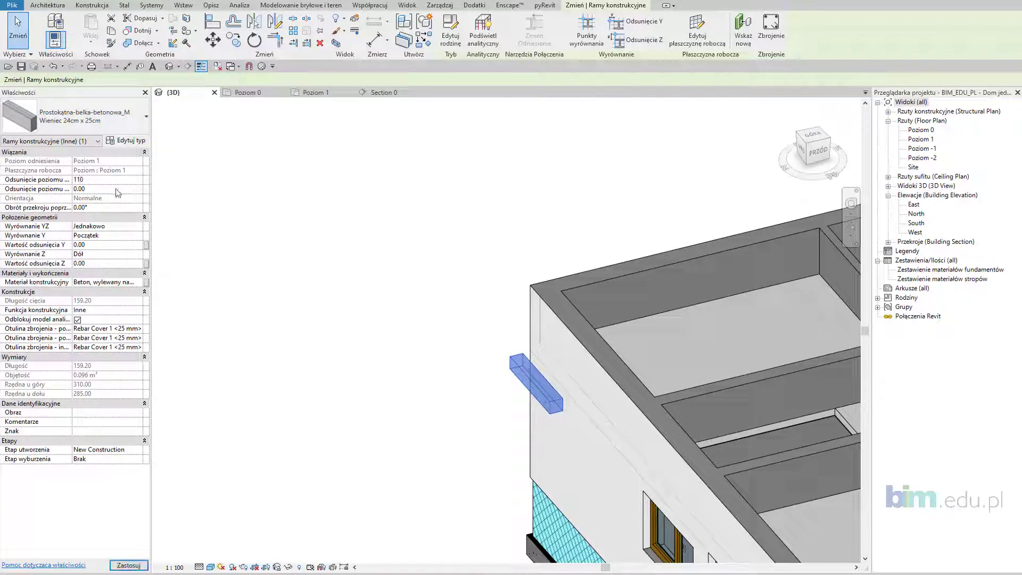
pyautogui.press('Return')
pyautogui.click(118, 179)
pyautogui.write('110')
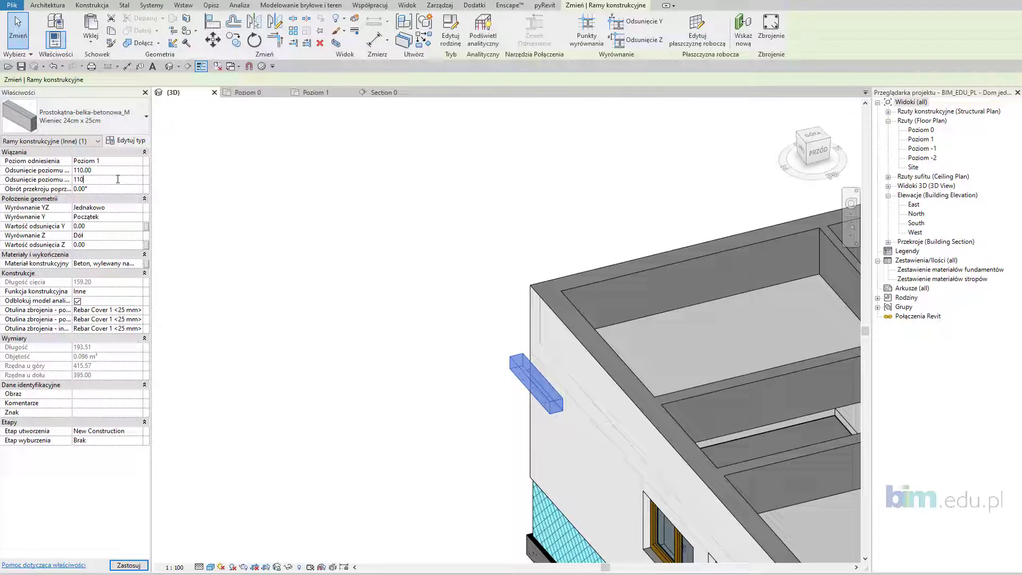
pyautogui.press('Return')
# Return from 3D to the Poziom 1 plan and start Align (AL) near the left exterior wall.
pyautogui.click(315, 304)
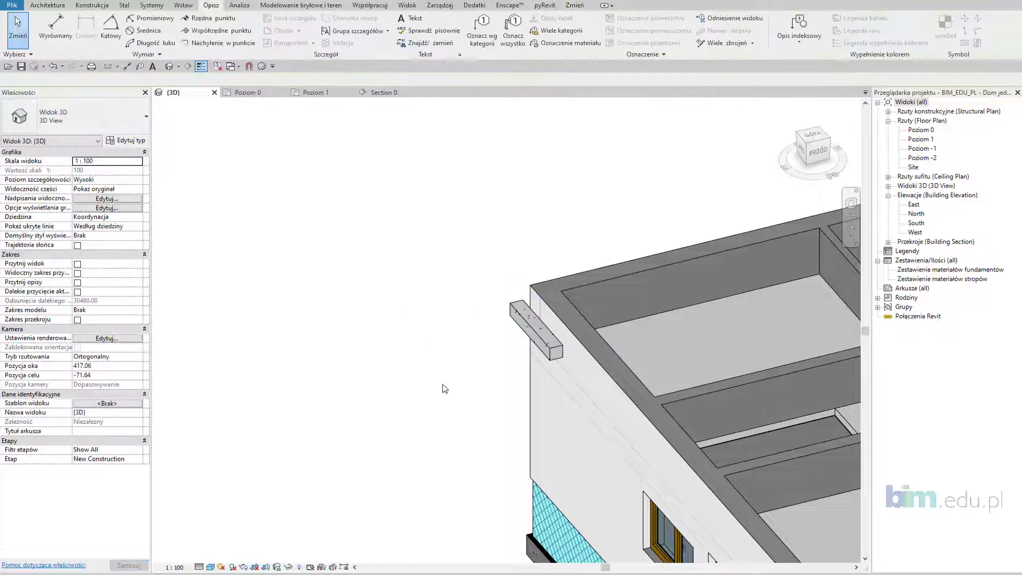
pyautogui.moveTo(444, 383)
pyautogui.keyDown('shift'); pyautogui.mouseDown(button='middle')
pyautogui.moveTo(382, 275)
pyautogui.moveTo(353, 361)
pyautogui.moveTo(361, 340)
pyautogui.mouseUp(button='middle'); pyautogui.keyUp('shift')
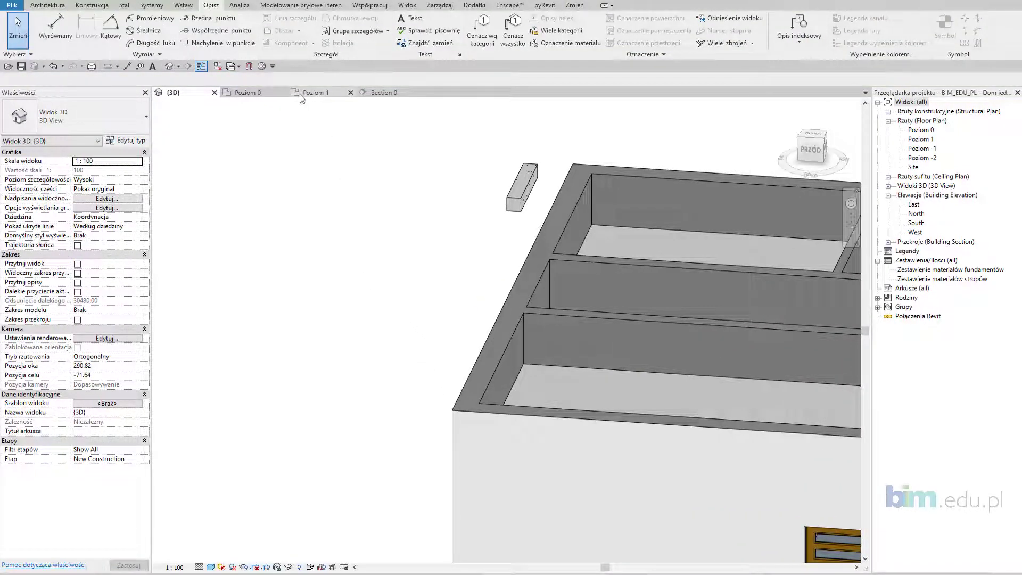
pyautogui.moveTo(315, 92)
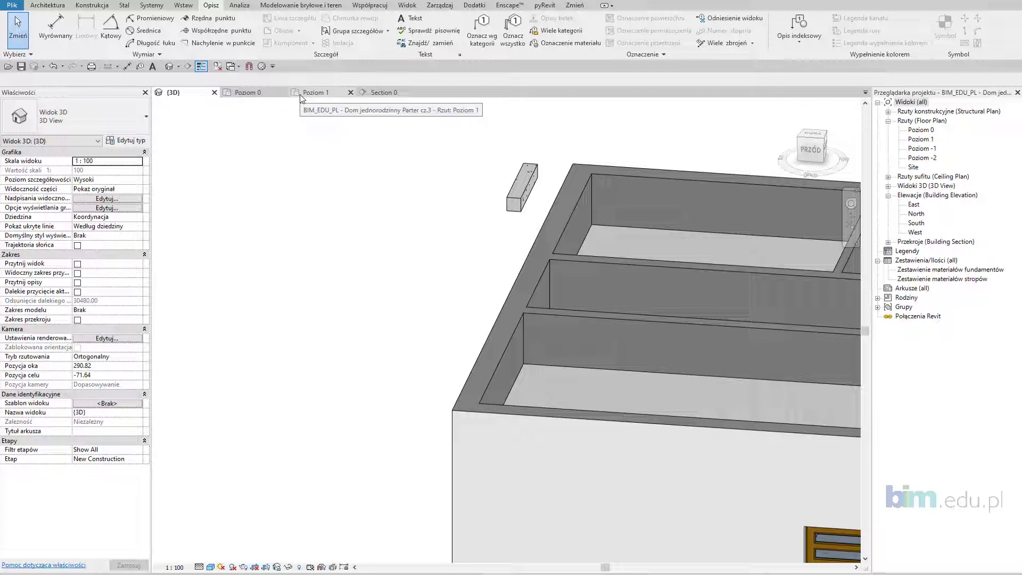
pyautogui.click(311, 94)
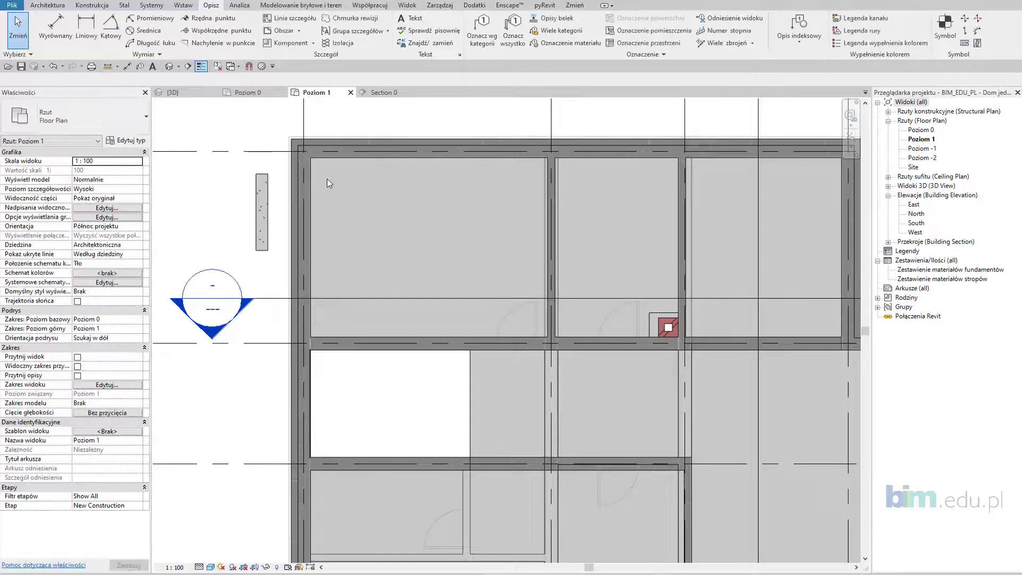
pyautogui.press('a')
pyautogui.press('l')
pyautogui.scroll(3, 298, 181)
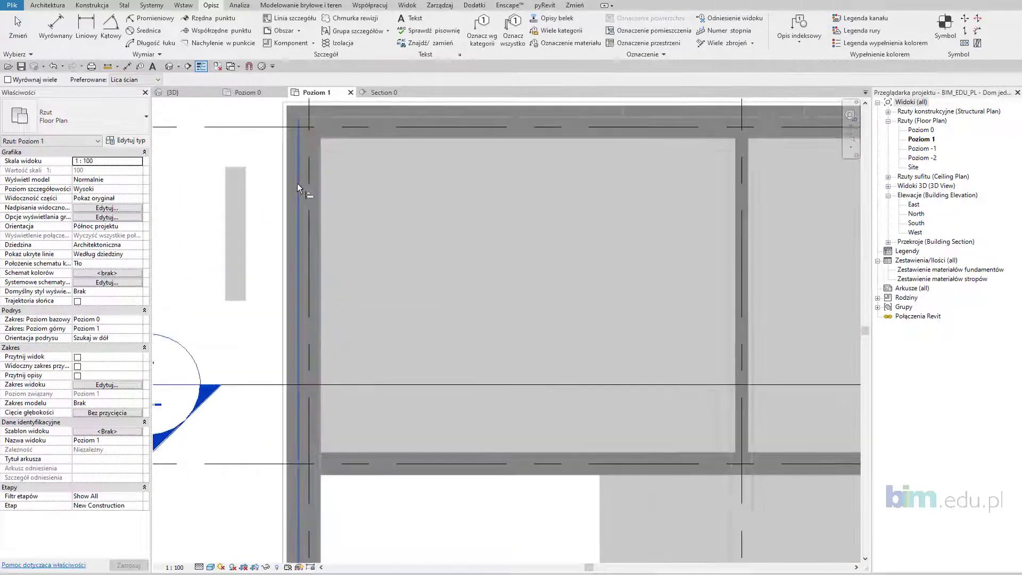
pyautogui.scroll(3, 301, 192)
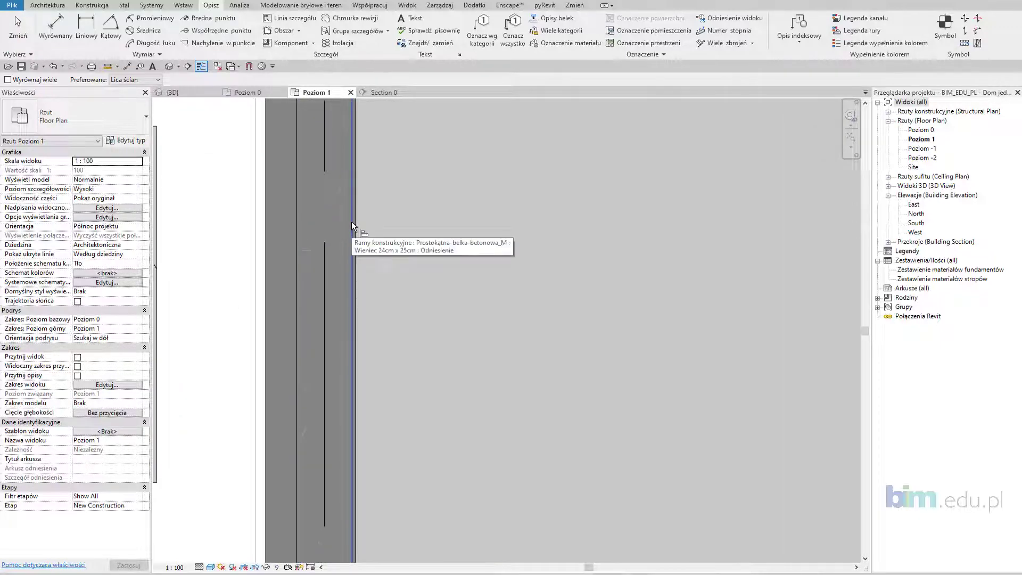
# Finish aligning the beam within the left exterior wall.
pyautogui.scroll(-2, 352, 221)
pyautogui.moveTo(351, 222); pyautogui.dragTo(358, 253, button='middle')
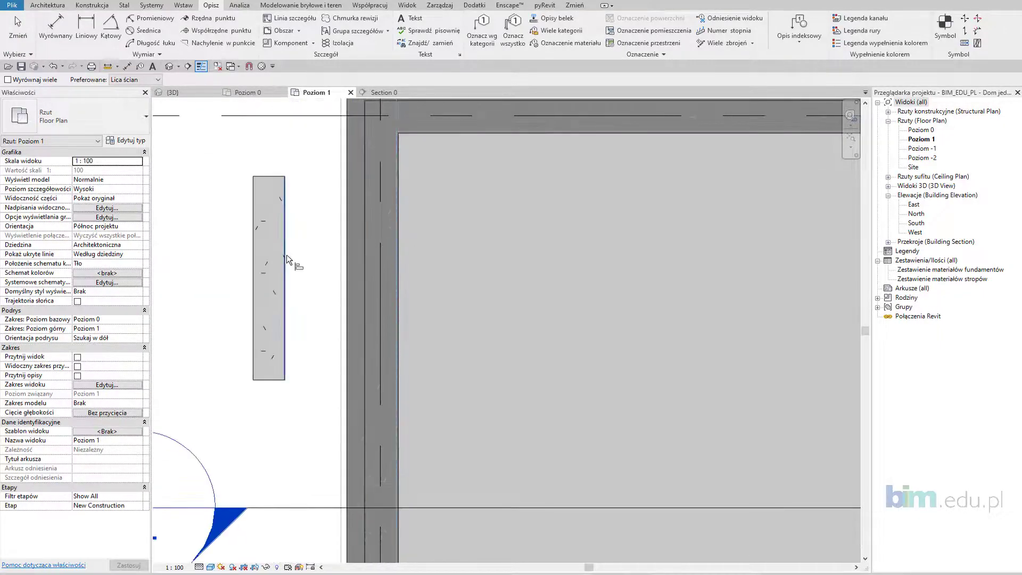
pyautogui.moveTo(287, 255); pyautogui.dragTo(350, 253, button='middle')
pyautogui.press('Escape')
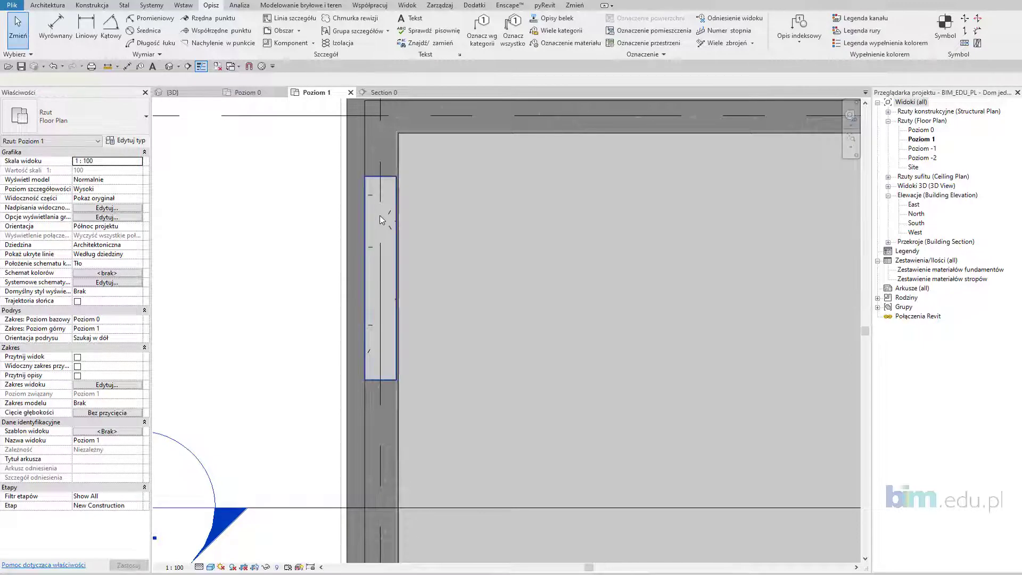
# Copy the ring-beam piece to just outside the right exterior wall.
pyautogui.click(379, 215)
pyautogui.scroll(-1, 379, 215)
pyautogui.scroll(-2, 379, 215)
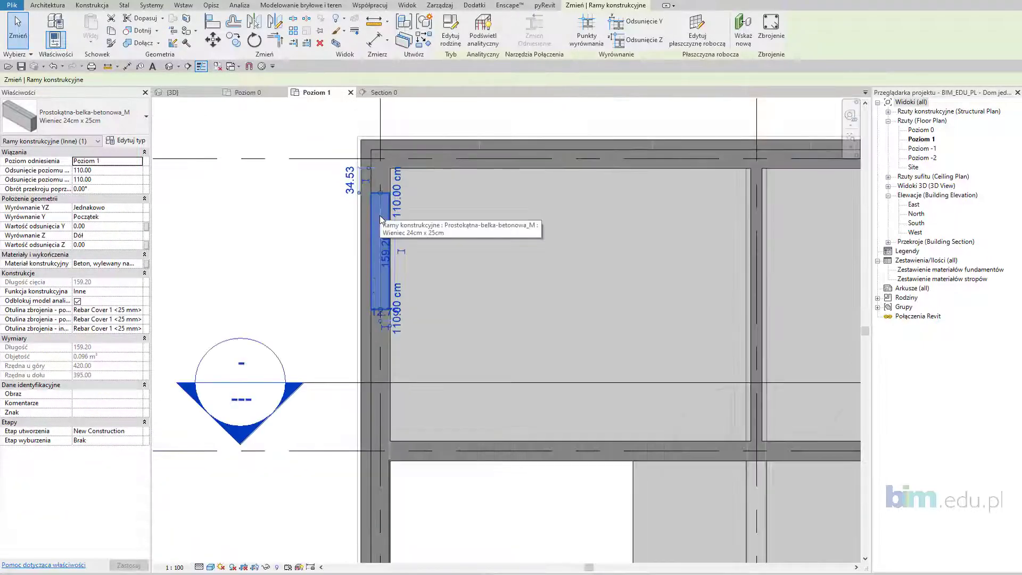
pyautogui.press('r')
pyautogui.press('o')
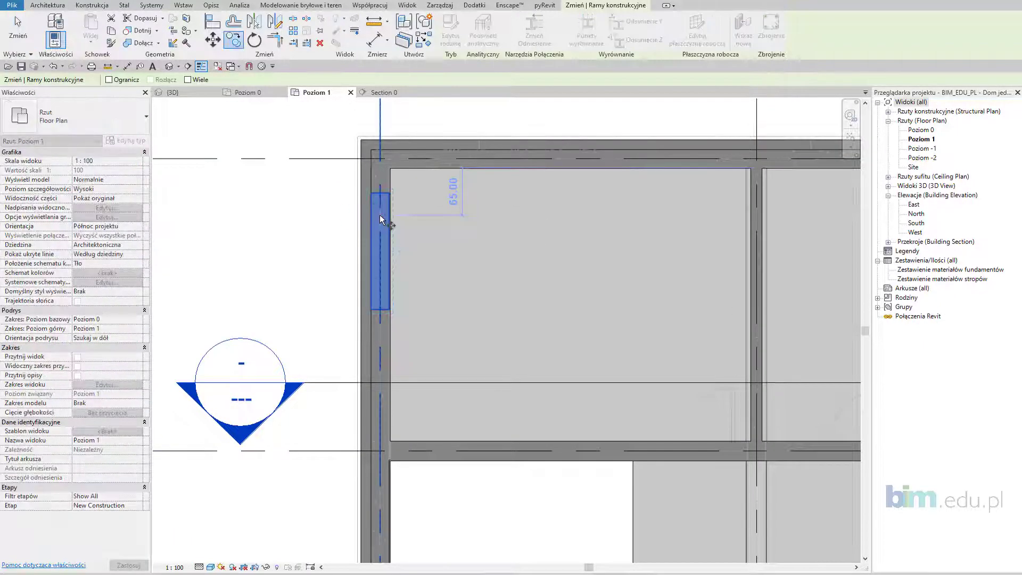
pyautogui.scroll(-2, 479, 289)
pyautogui.scroll(-2, 422, 296)
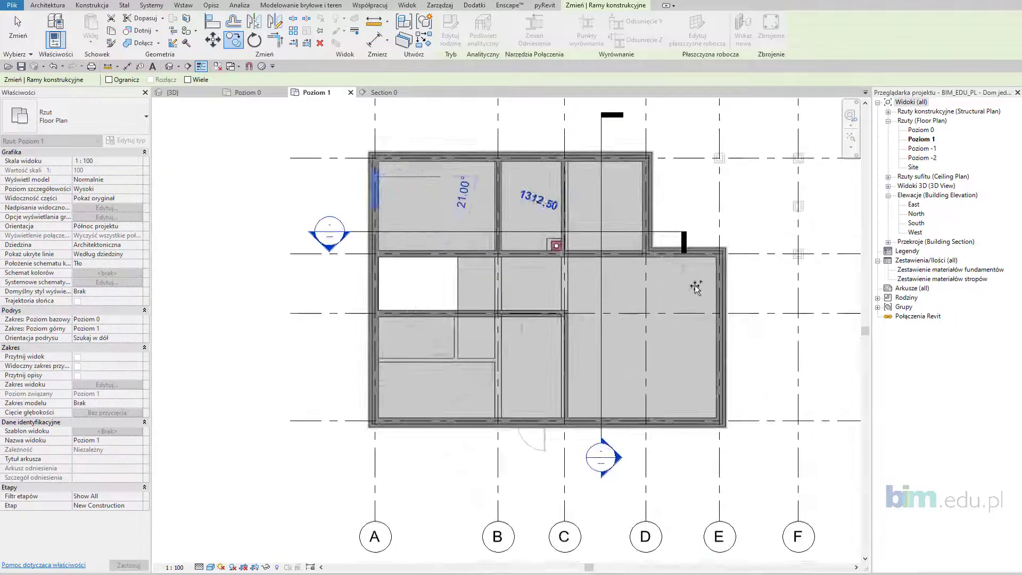
pyautogui.scroll(4, 734, 312)
pyautogui.scroll(2, 772, 274)
pyautogui.press('Escape')
pyautogui.scroll(-2, 608, 378)
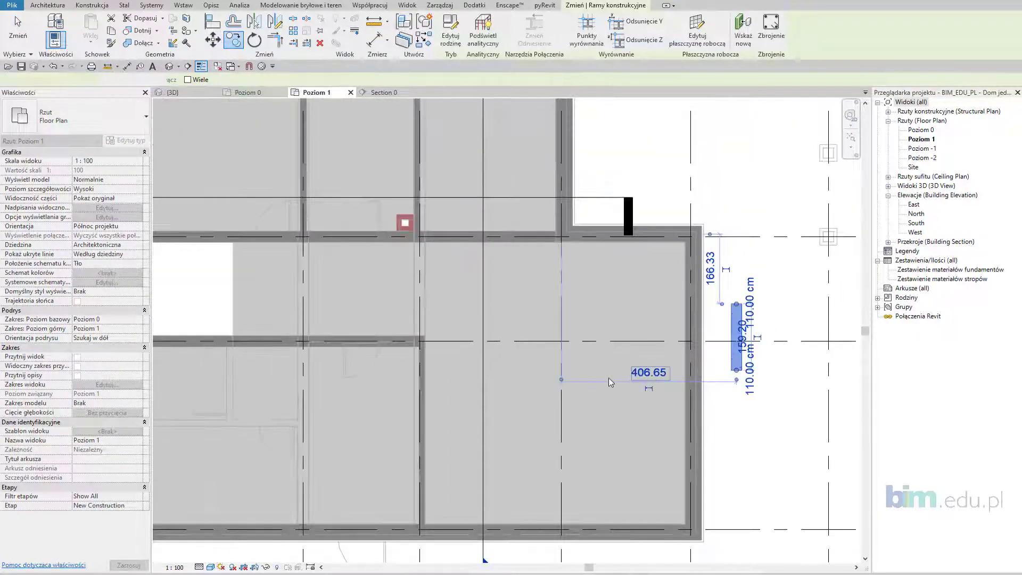
pyautogui.scroll(-2, 608, 378)
# Rotate the beam piece toward the top and copy it with Multiple to above and below the plan.
pyautogui.click(233, 40)
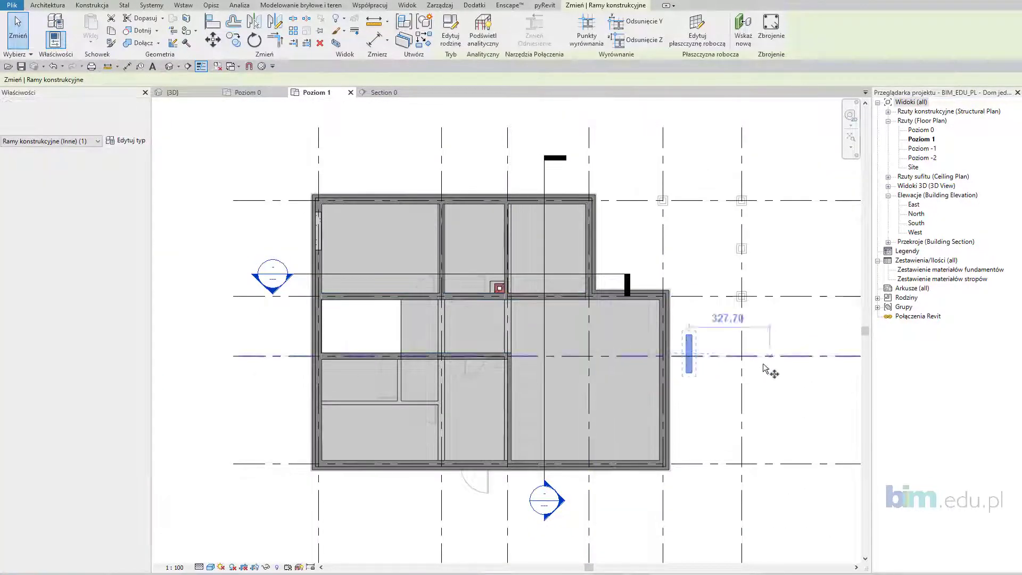
pyautogui.click(772, 356)
pyautogui.click(440, 172)
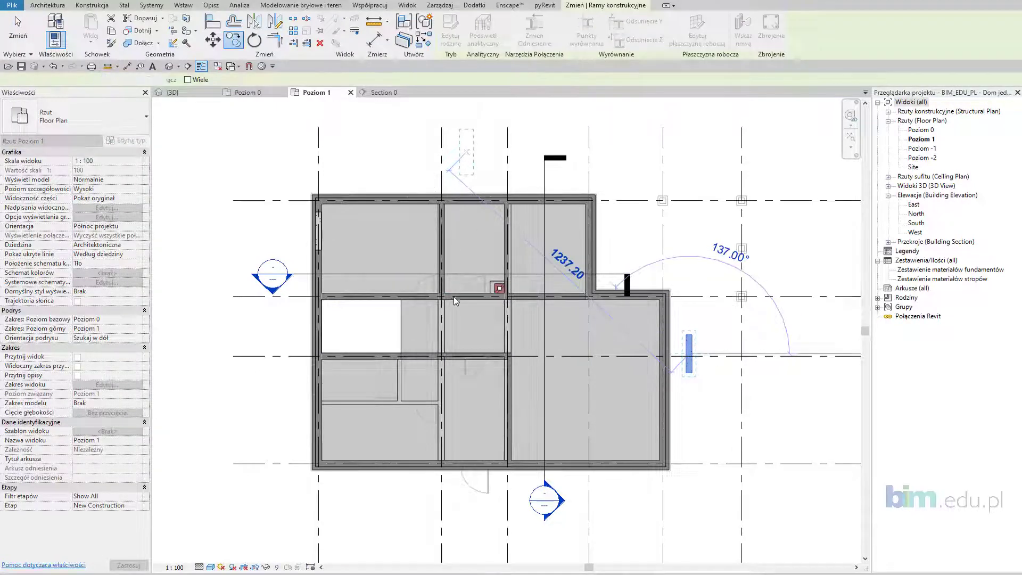
pyautogui.click(234, 39)
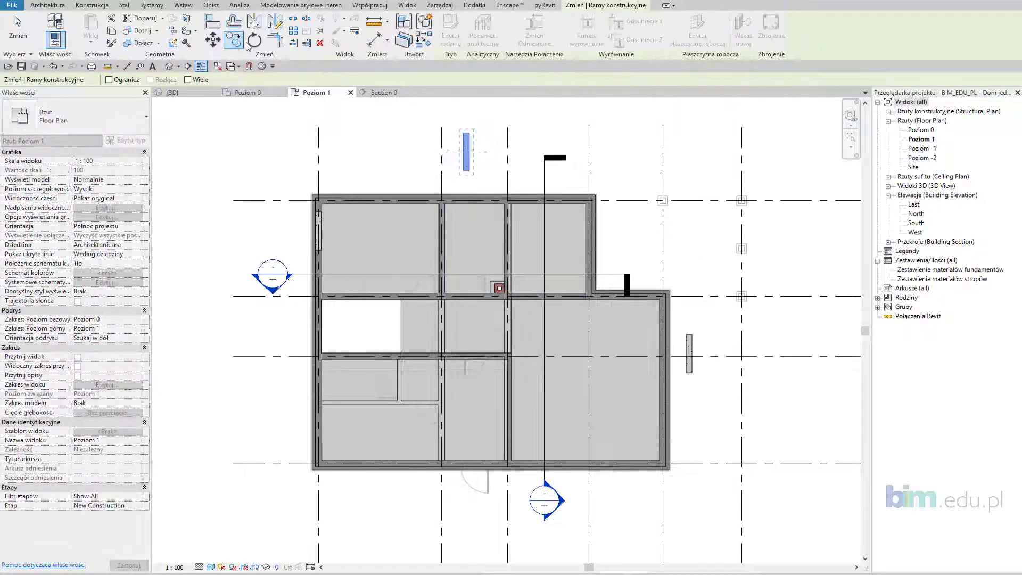
pyautogui.click(187, 79)
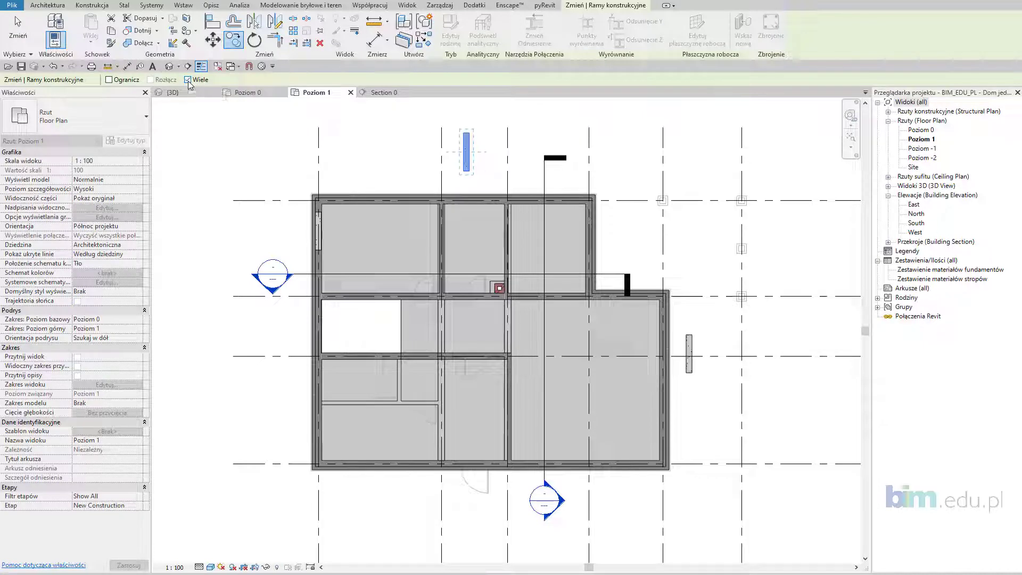
pyautogui.click(467, 160)
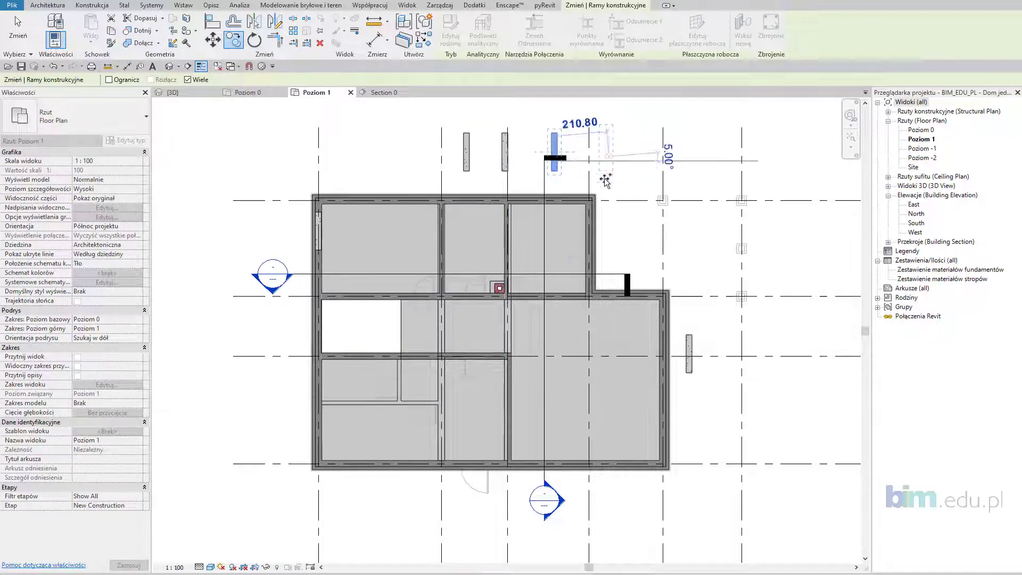
pyautogui.scroll(-1, 517, 450)
pyautogui.click(432, 488)
pyautogui.press('Escape')
pyautogui.press('Escape')
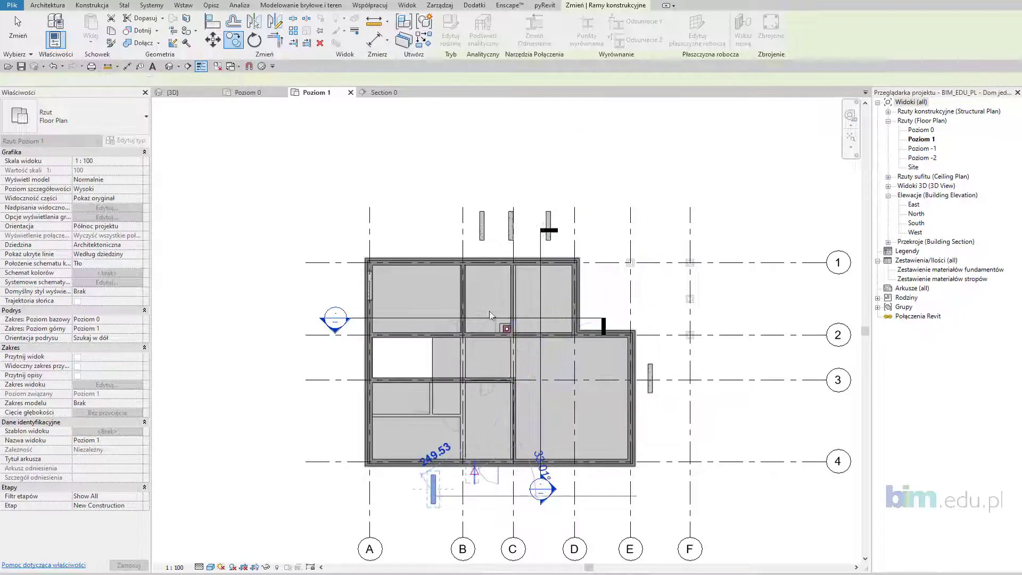
# Delete the extra beam copies above the plan.
pyautogui.click(548, 223)
pyautogui.press('Delete')
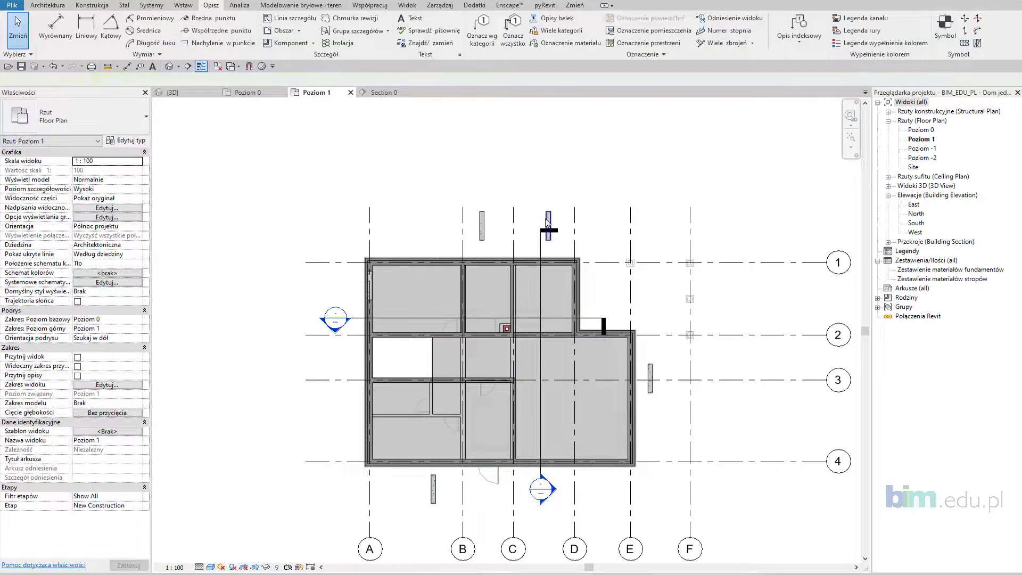
pyautogui.click(512, 224)
# Rotate the beam pieces above the top wall and below the bottom wall 90° to horizontal.
pyautogui.click(483, 228)
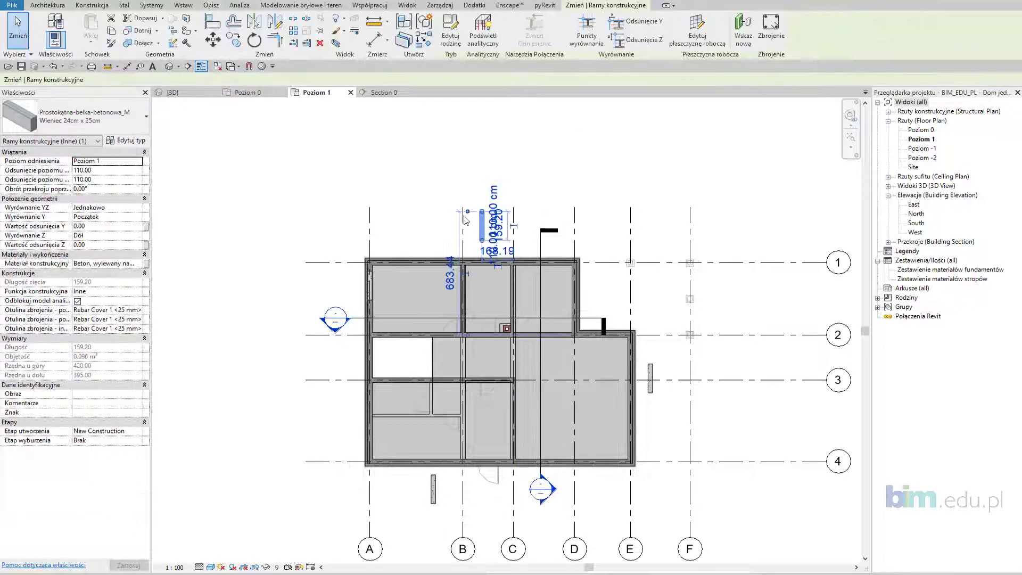
pyautogui.click(254, 40)
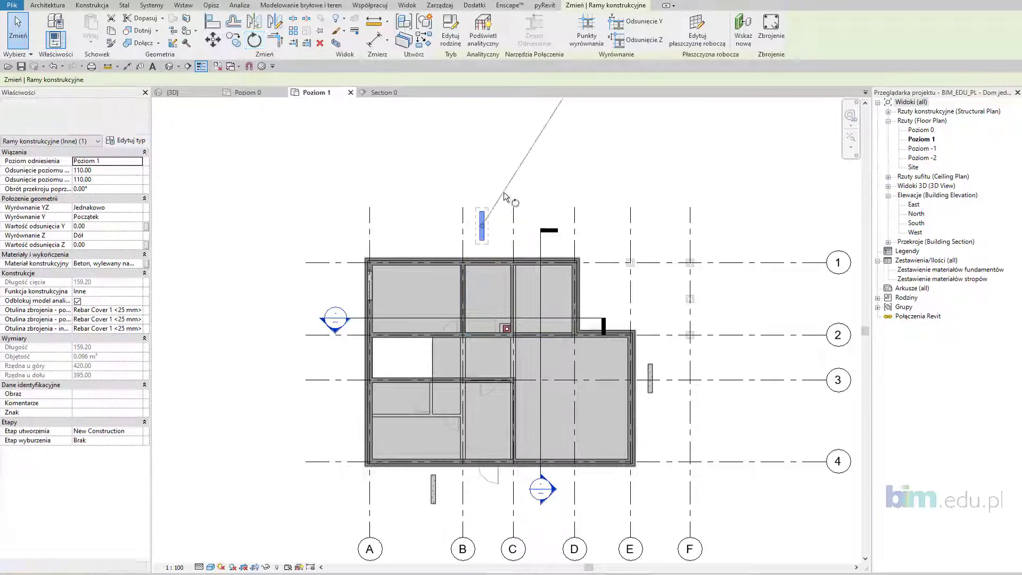
pyautogui.click(482, 166)
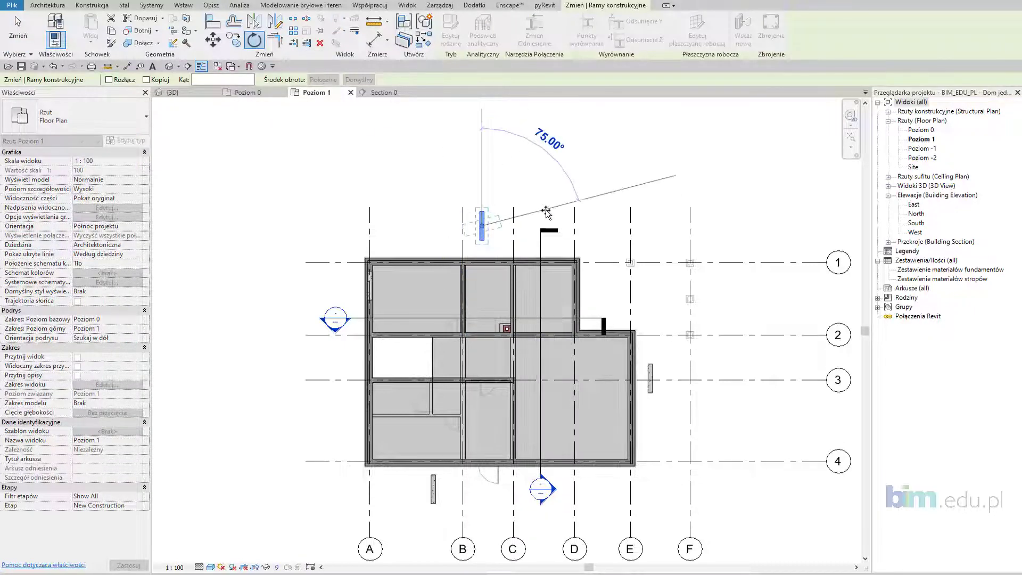
pyautogui.write('90')
pyautogui.press('Return')
pyautogui.press('Escape')
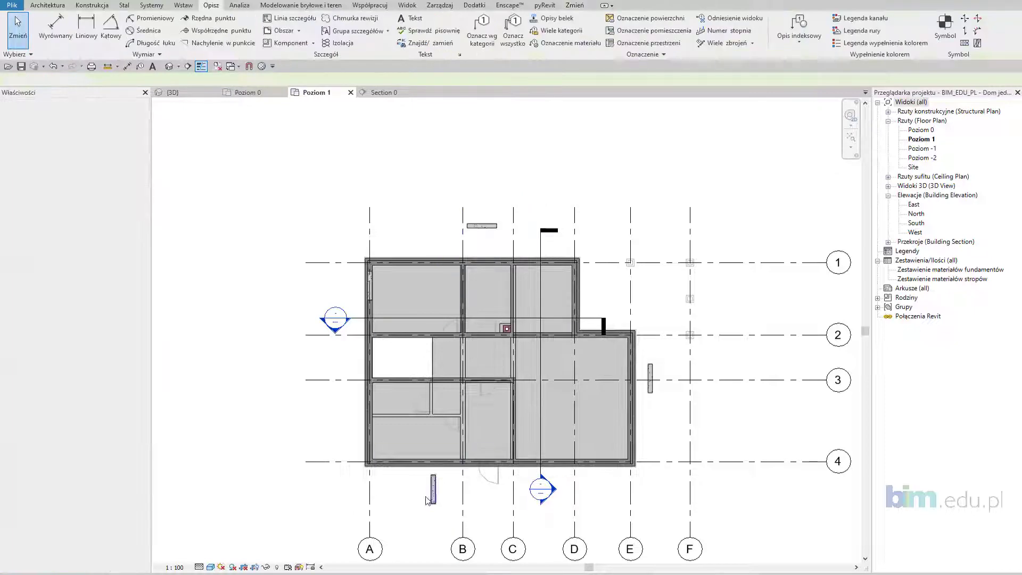
pyautogui.click(432, 488)
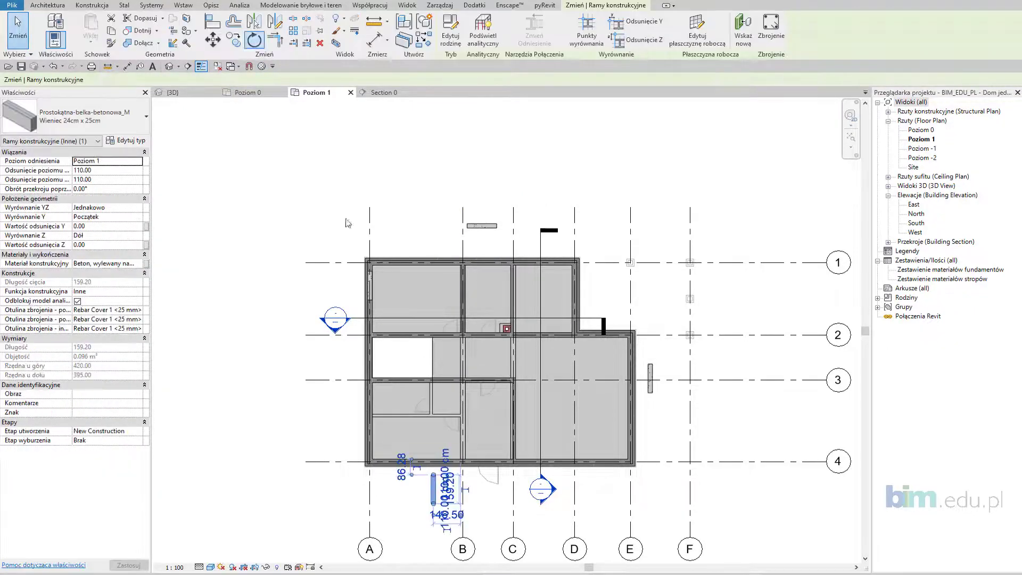
pyautogui.press('r')
pyautogui.press('o')
pyautogui.click(437, 532)
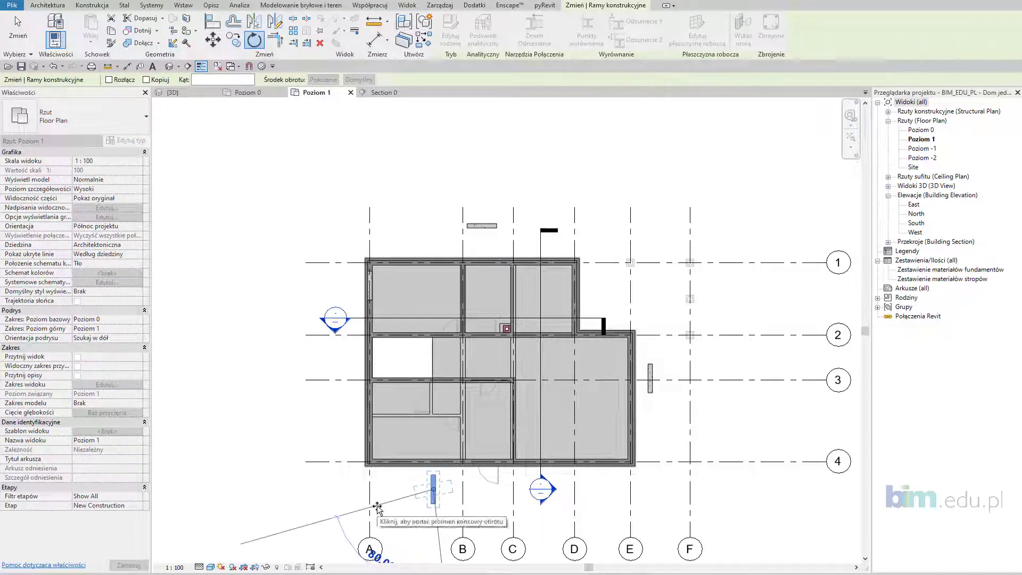
pyautogui.write('90')
pyautogui.press('Return')
pyautogui.press('Escape')
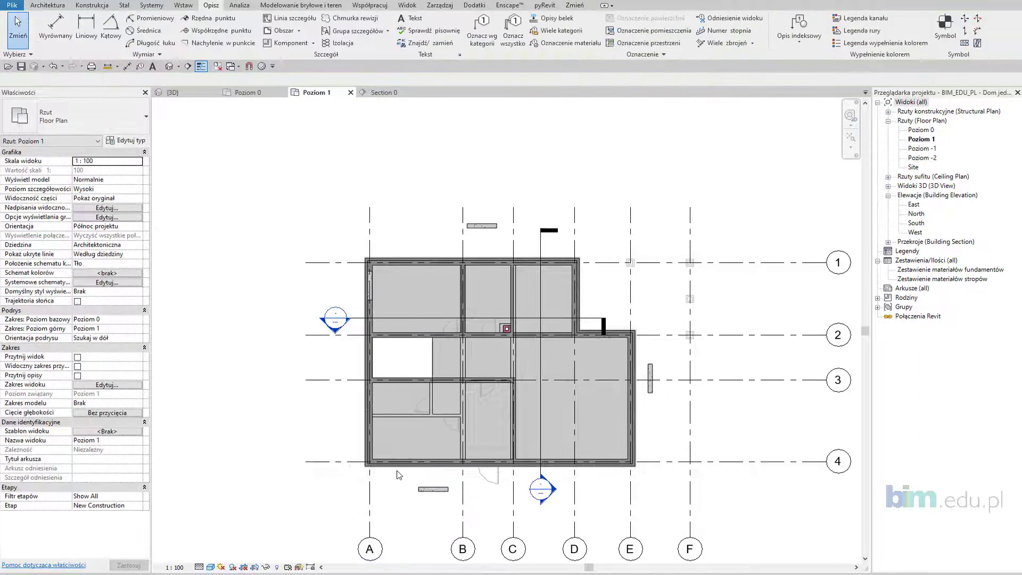
# Use Align (AL) to pull the top, bottom and right concrete beam pieces flush with their walls' outer faces.
pyautogui.scroll(3, 491, 257)
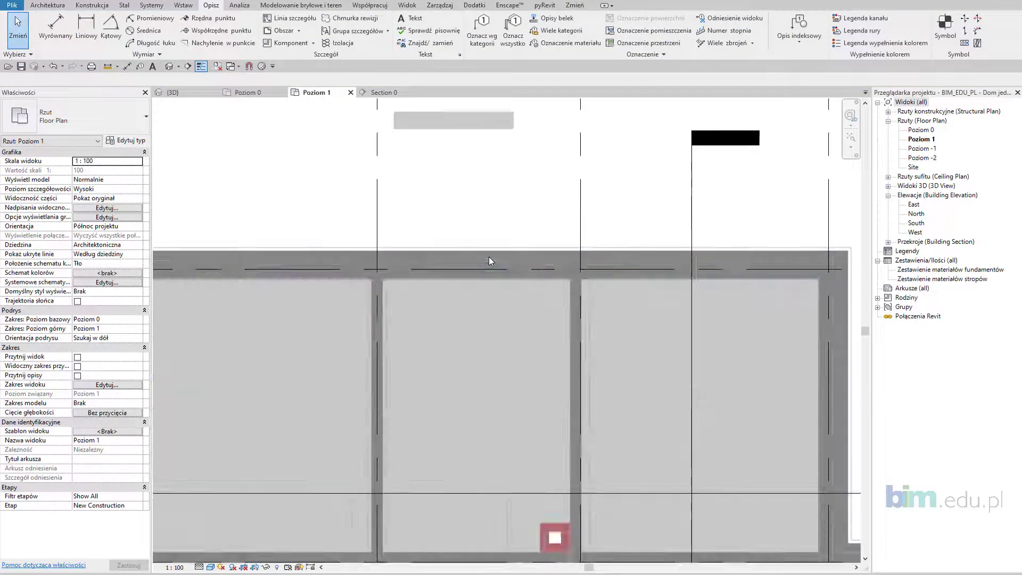
pyautogui.scroll(1, 487, 260)
pyautogui.press('a')
pyautogui.press('l')
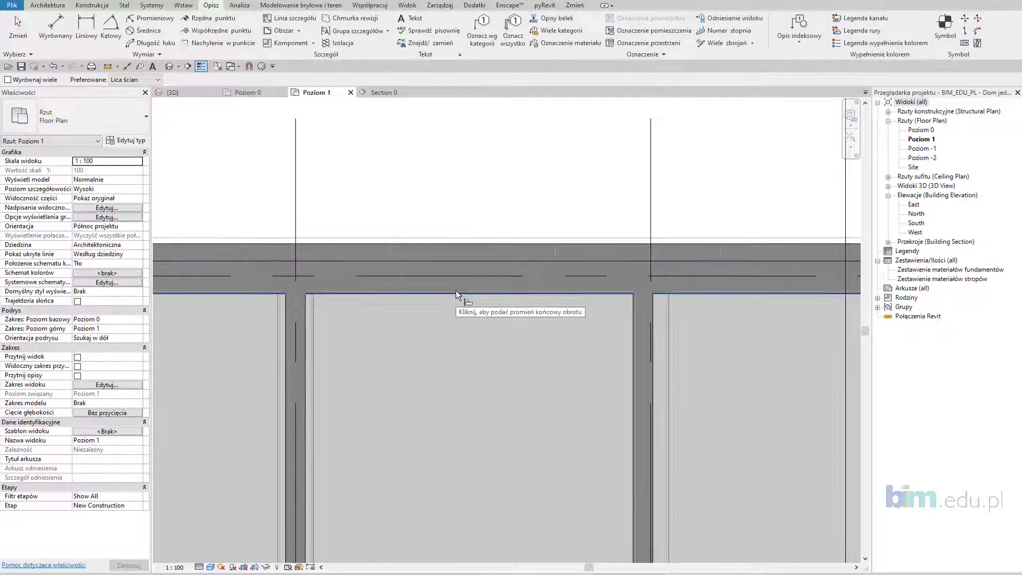
pyautogui.scroll(-1, 461, 245)
pyautogui.scroll(-2, 461, 244)
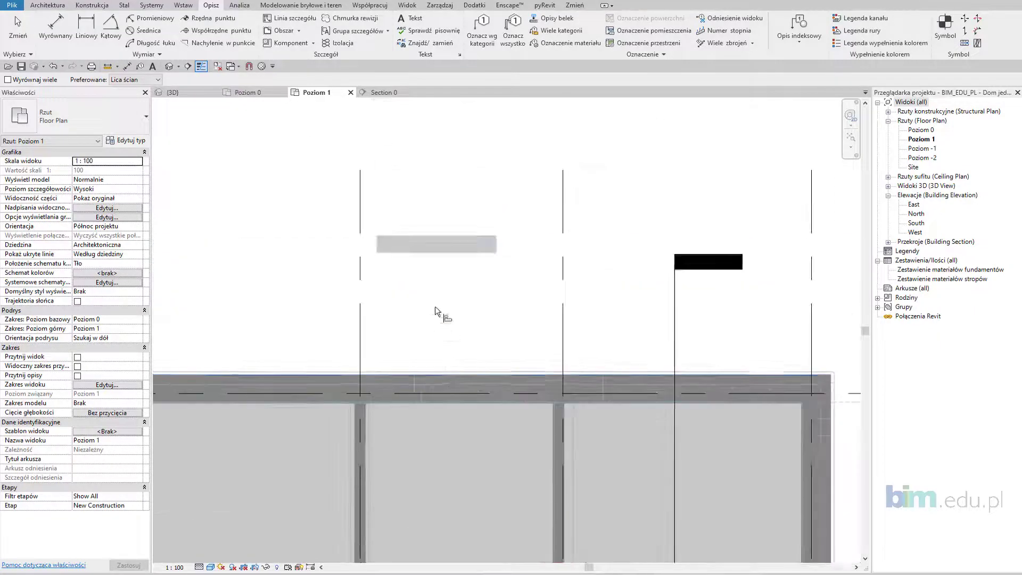
pyautogui.scroll(-1, 481, 337)
pyautogui.moveTo(480, 276); pyautogui.dragTo(491, 149, button='middle')
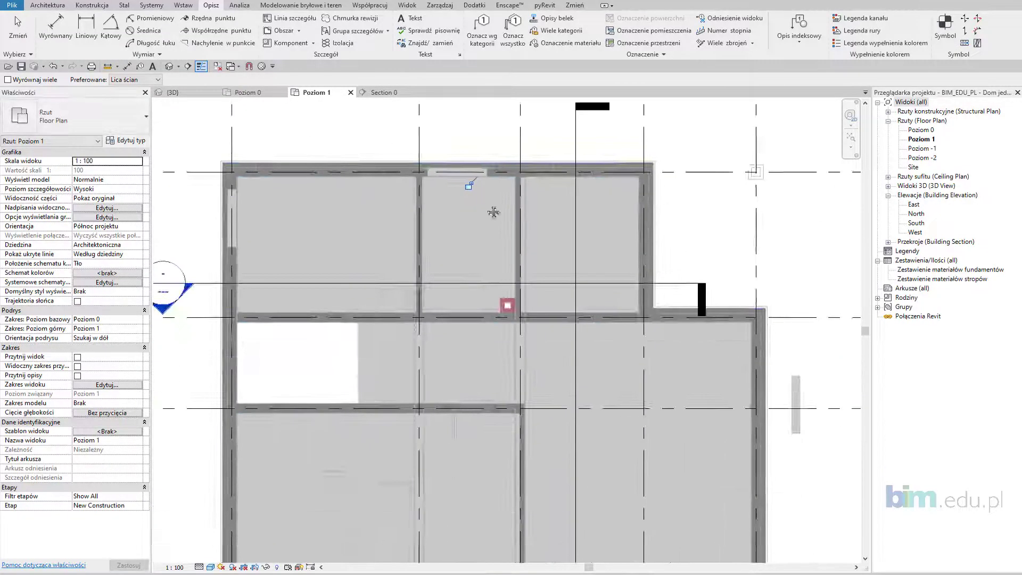
pyautogui.scroll(3, 382, 321)
pyautogui.scroll(2, 394, 267)
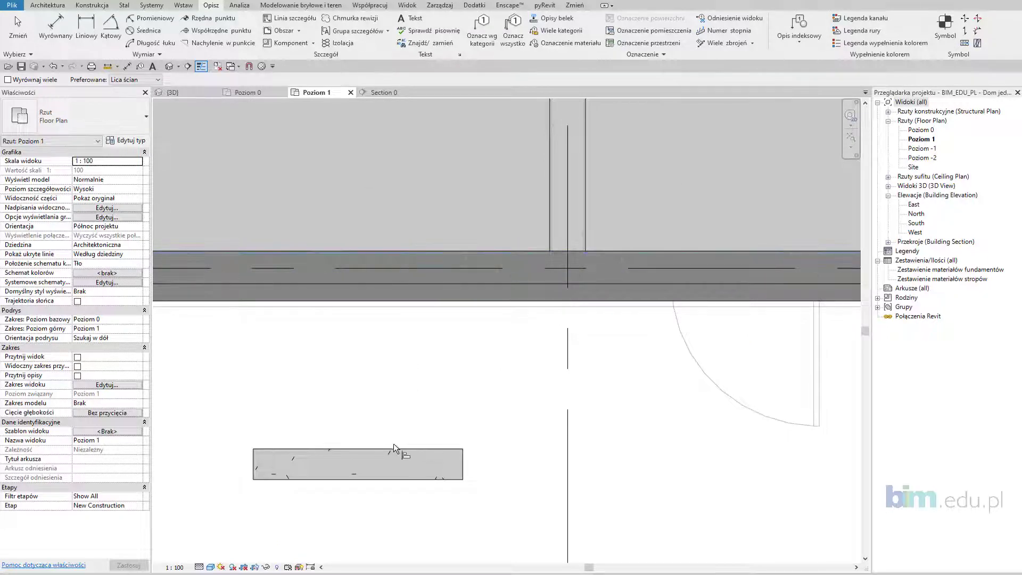
pyautogui.scroll(-2, 393, 444)
pyautogui.scroll(-2, 462, 422)
pyautogui.scroll(-1, 748, 230)
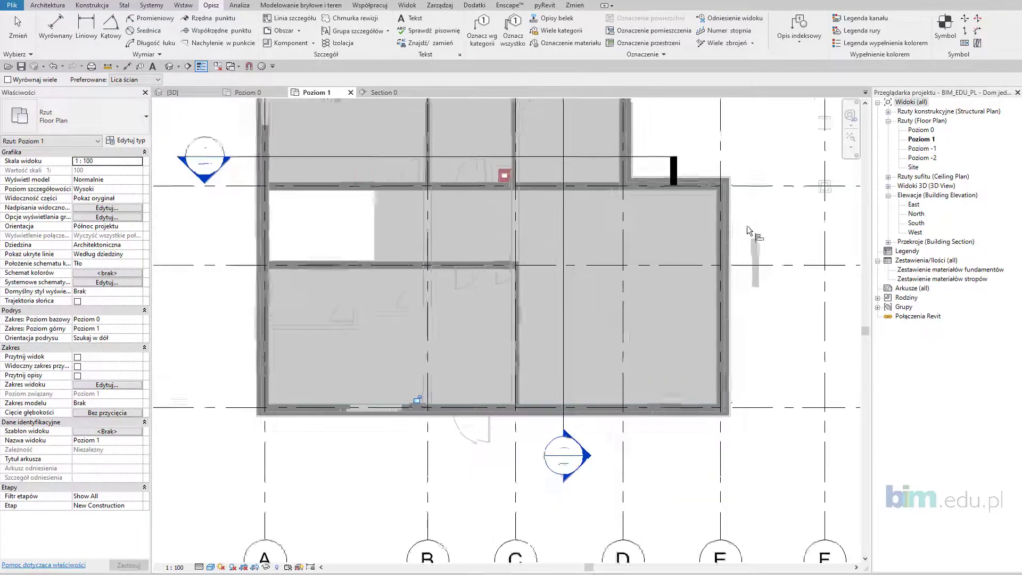
pyautogui.scroll(4, 748, 230)
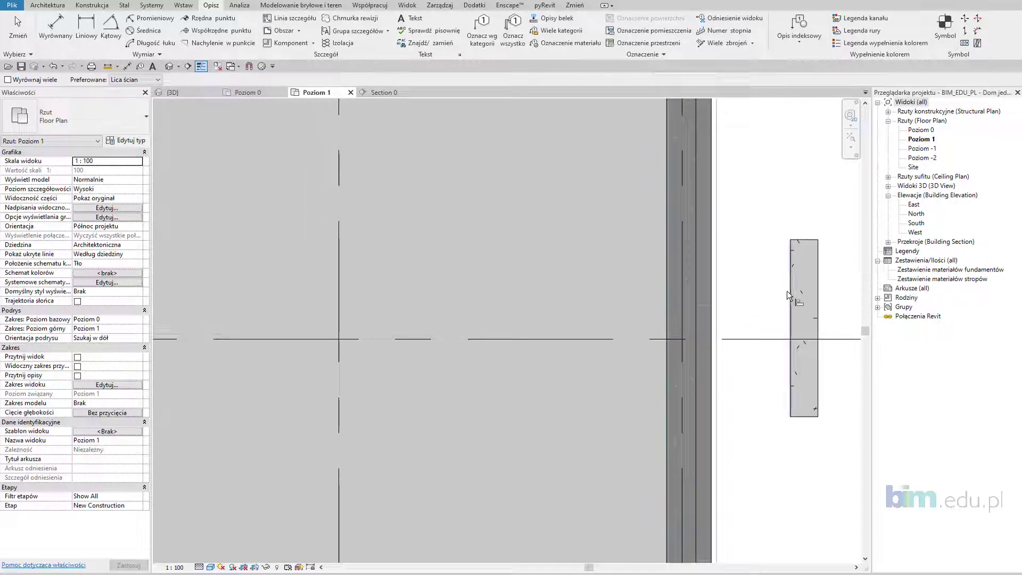
pyautogui.scroll(-4, 727, 304)
pyautogui.scroll(-3, 722, 304)
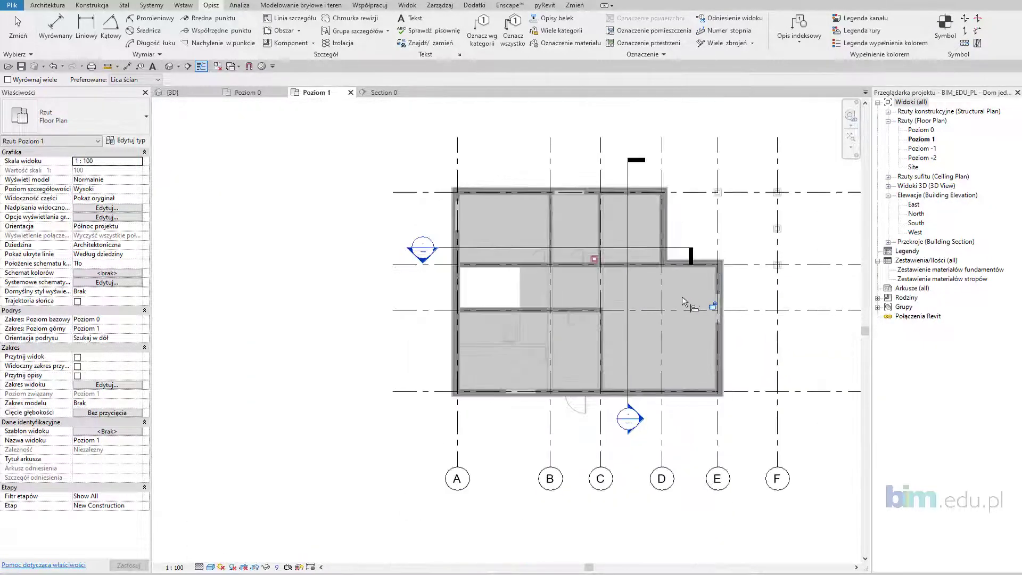
# Copy the right-wall beam piece to beside the upper-right exterior wall.
pyautogui.press('Escape')
pyautogui.click(717, 308)
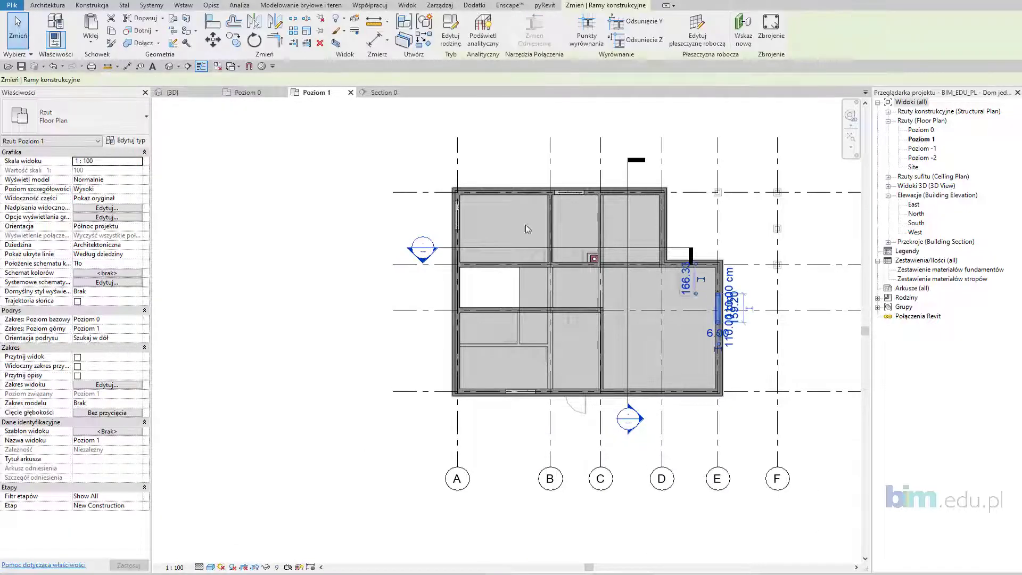
pyautogui.press('c')
pyautogui.press('o')
pyautogui.click(717, 319)
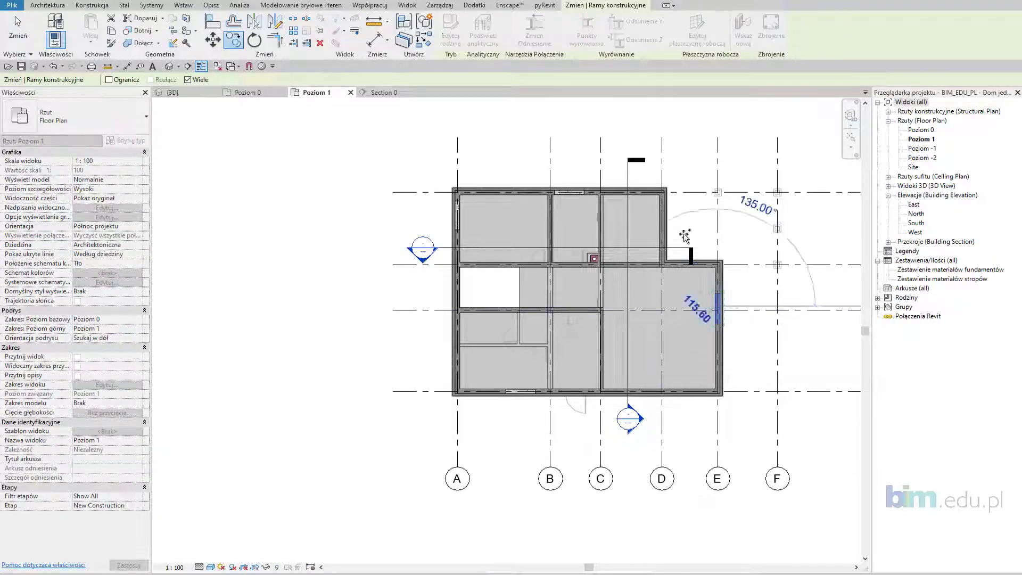
pyautogui.click(687, 238)
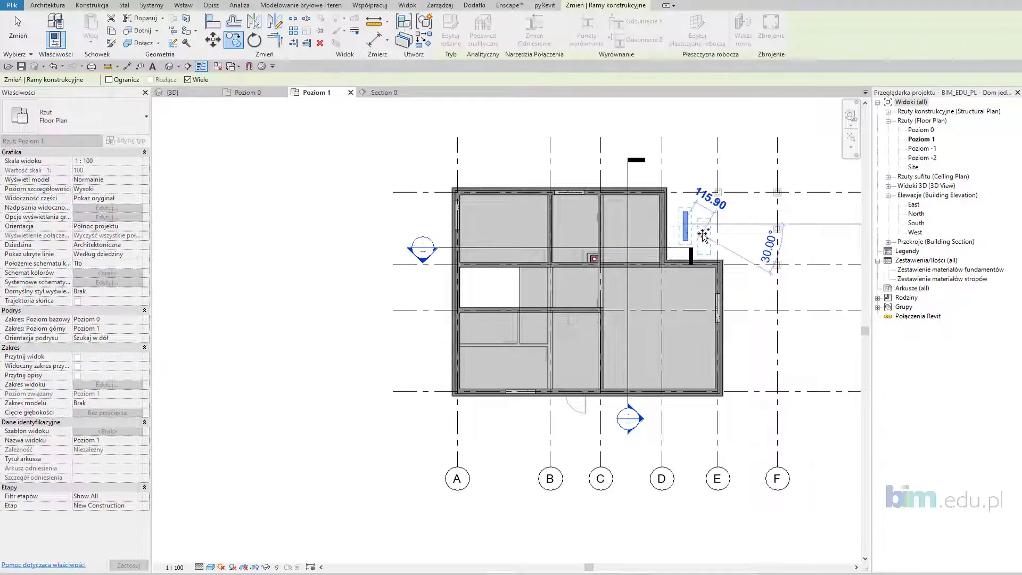
pyautogui.press('Escape')
# Rotate the right-hand beam copy by 90° so it lies horizontally.
pyautogui.click(705, 240)
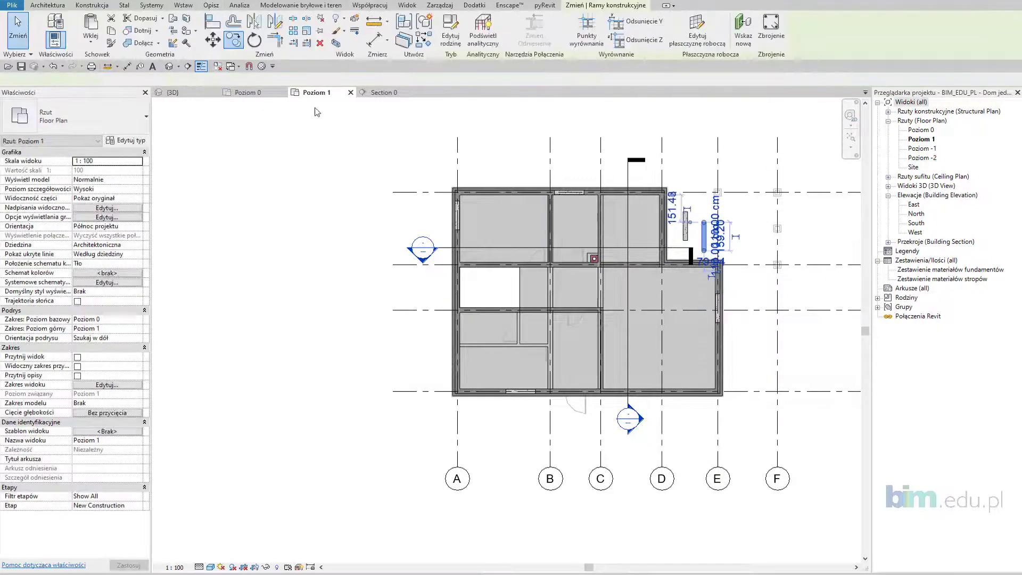
pyautogui.click(254, 40)
pyautogui.click(755, 154)
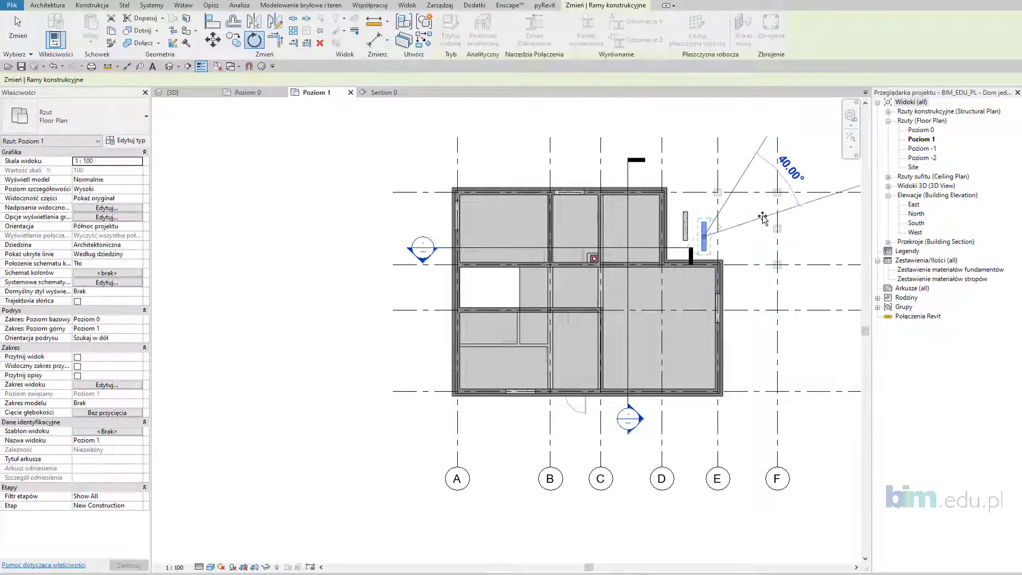
pyautogui.write('90')
pyautogui.press('Return')
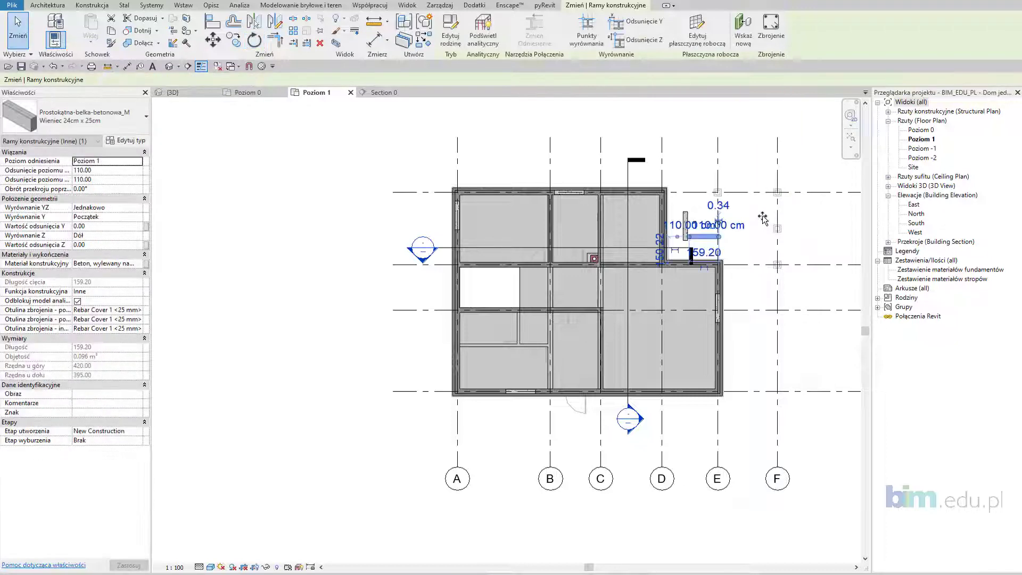
pyautogui.press('Escape')
pyautogui.scroll(5, 719, 221)
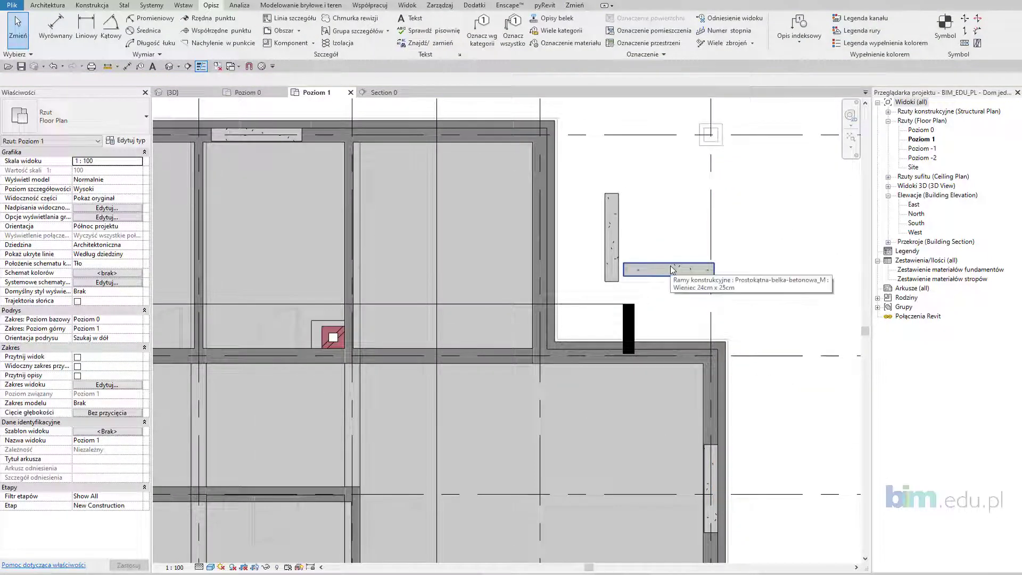
# Pan the plan to frame the building, cancelling the aligned dimension started with DI.
pyautogui.press('d')
pyautogui.press('i')
pyautogui.scroll(3, 660, 338)
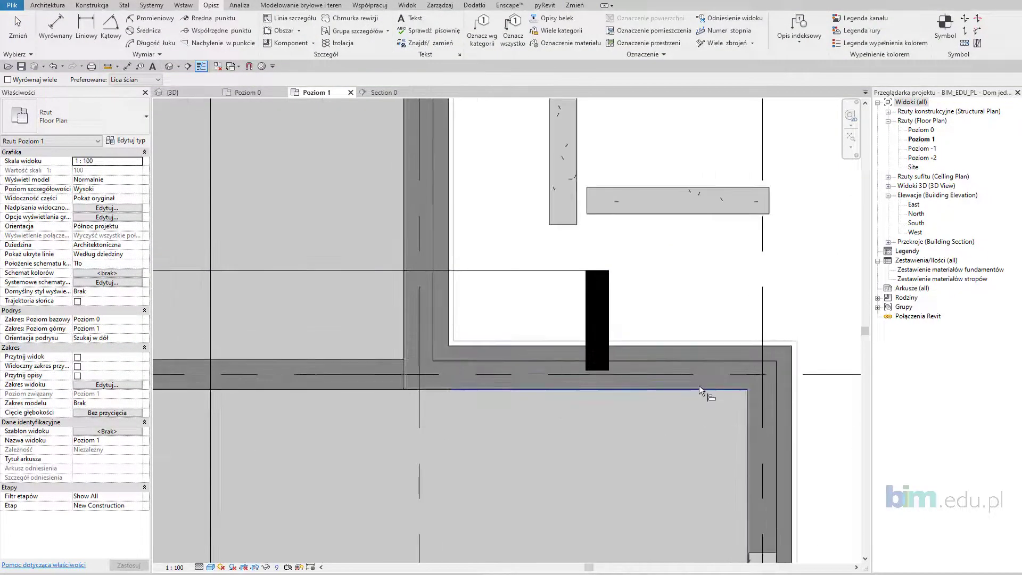
pyautogui.scroll(2, 698, 385)
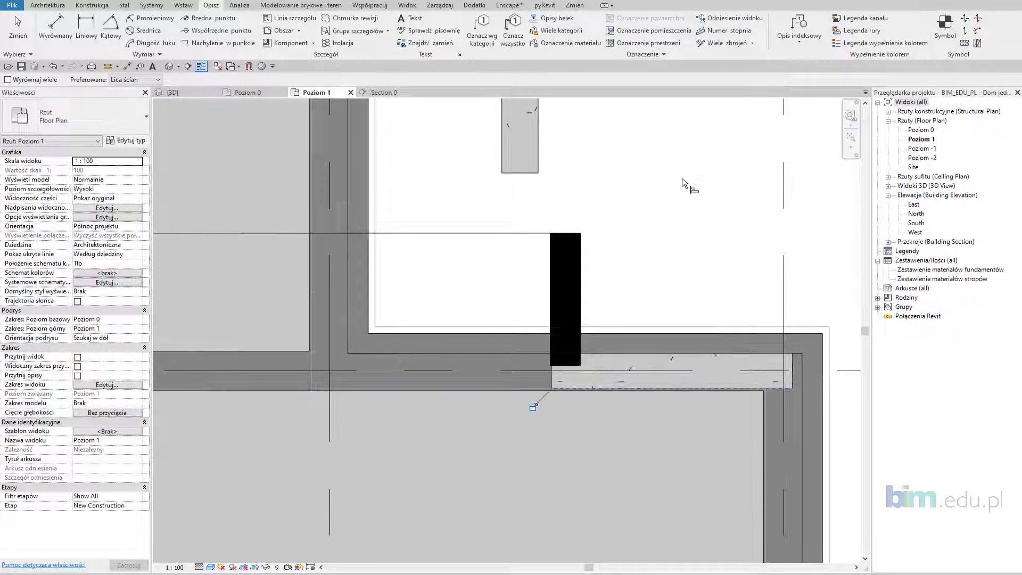
pyautogui.scroll(-3, 643, 196)
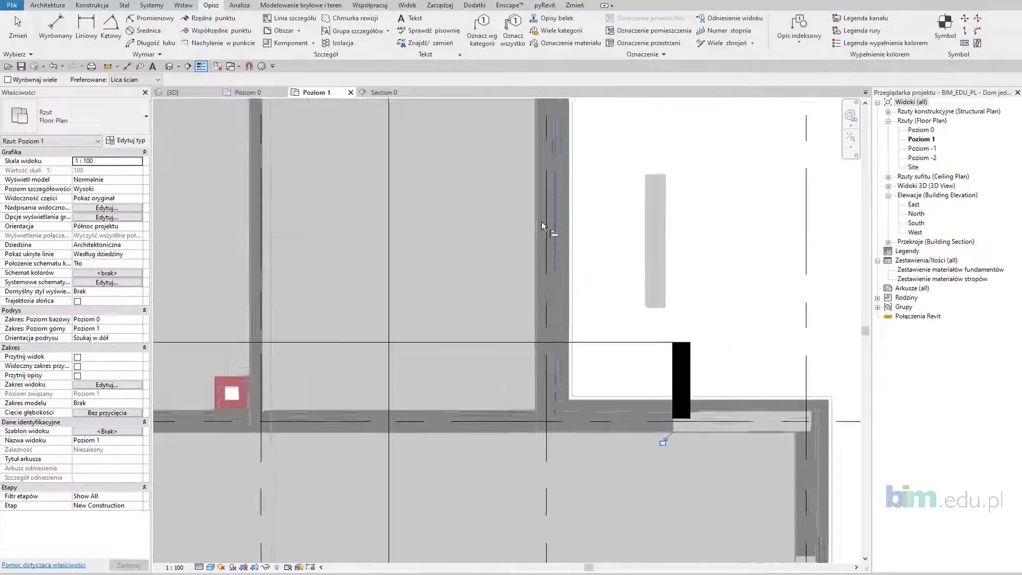
pyautogui.scroll(3, 542, 222)
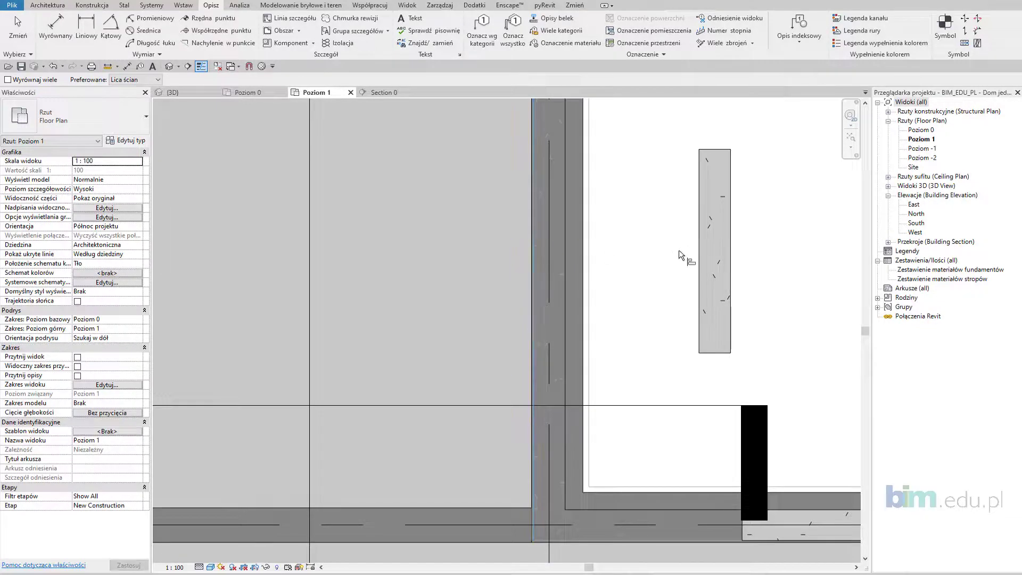
pyautogui.scroll(-3, 698, 249)
pyautogui.scroll(-2, 687, 261)
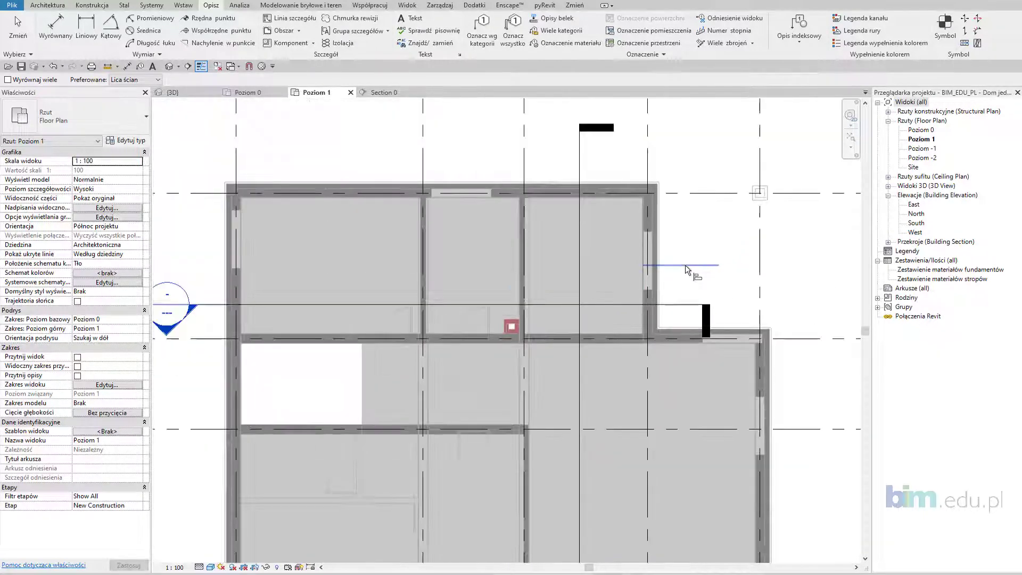
pyautogui.moveTo(685, 264); pyautogui.dragTo(631, 315, button='middle')
pyautogui.press('Escape')
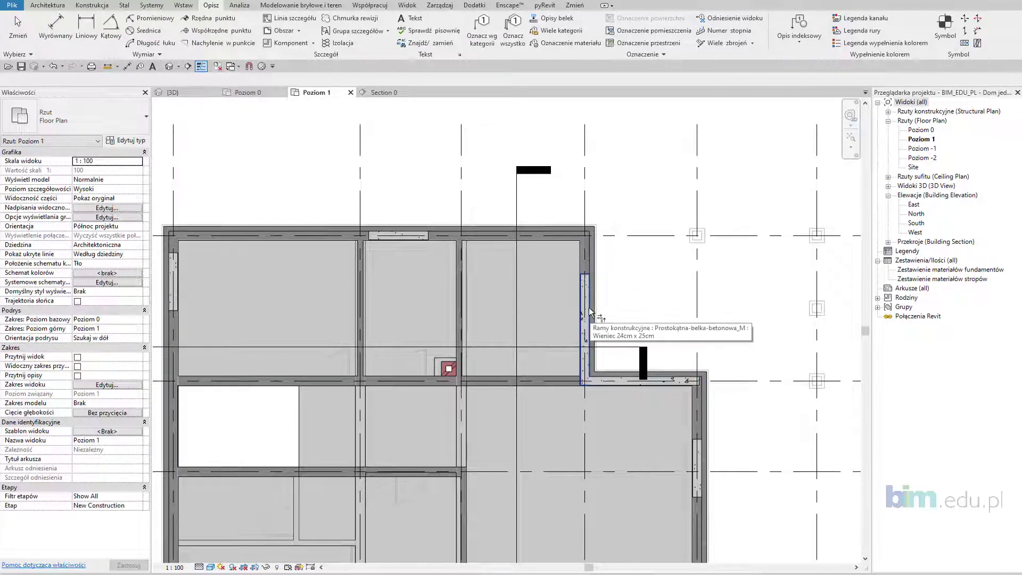
# Select the bottom and left exterior walls to check them, then clear the selection.
pyautogui.scroll(-2, 699, 452)
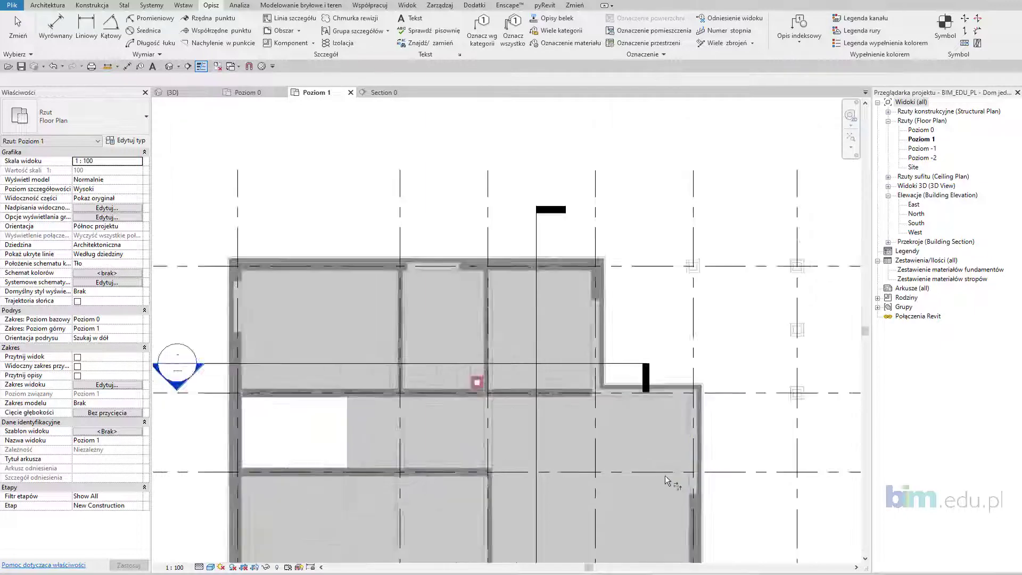
pyautogui.scroll(-2, 665, 474)
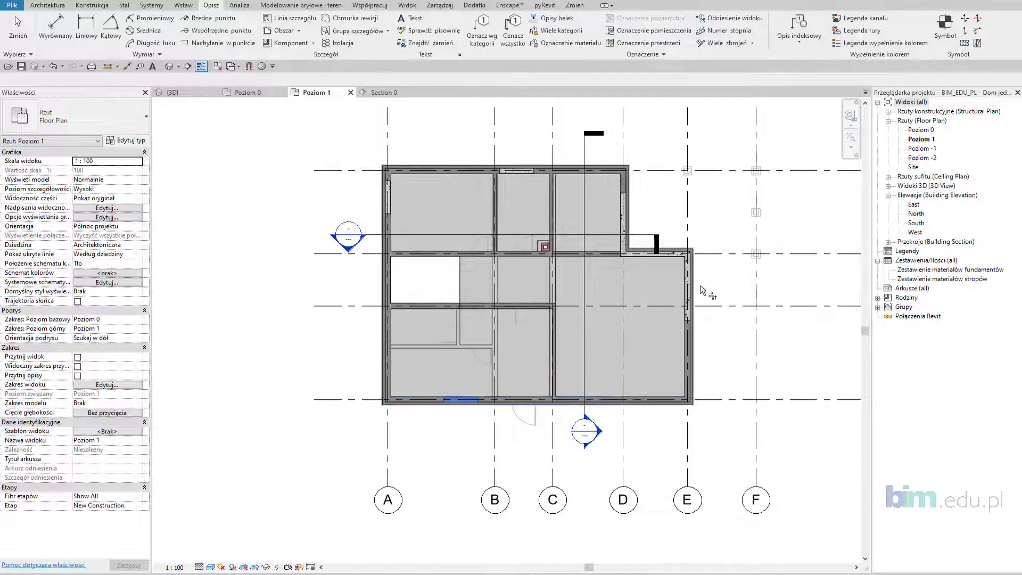
pyautogui.click(452, 399)
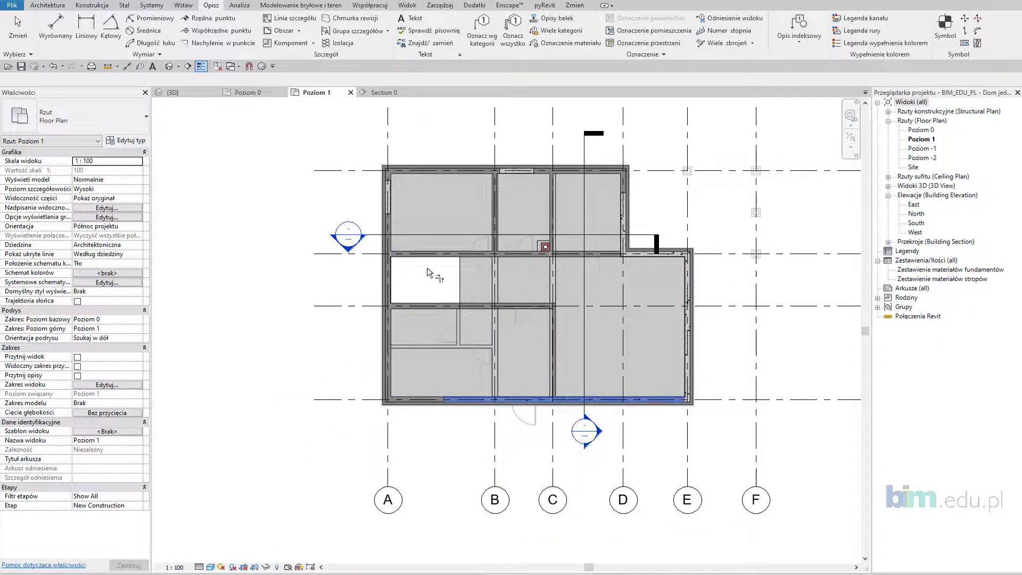
pyautogui.click(388, 192)
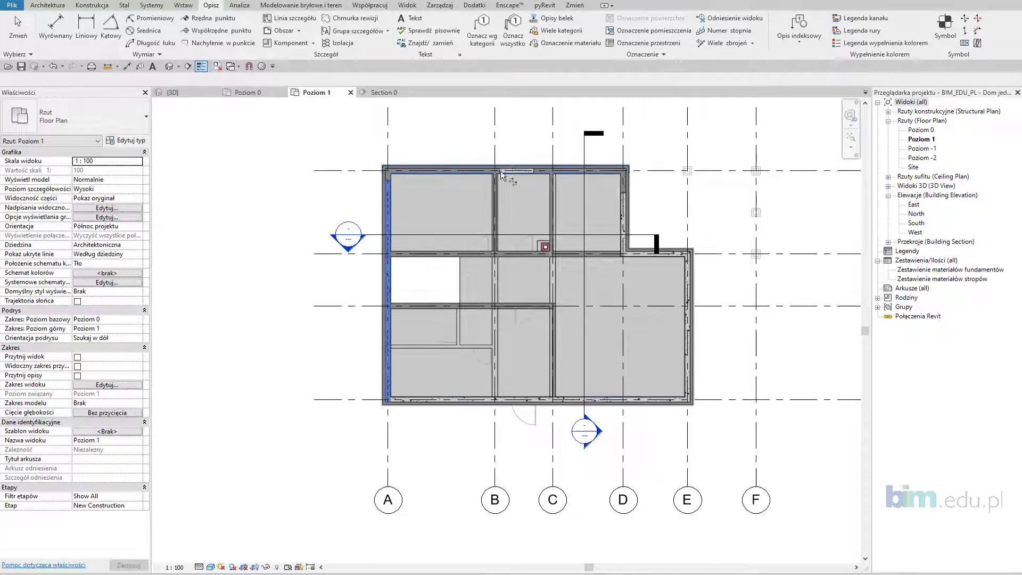
pyautogui.press('Escape')
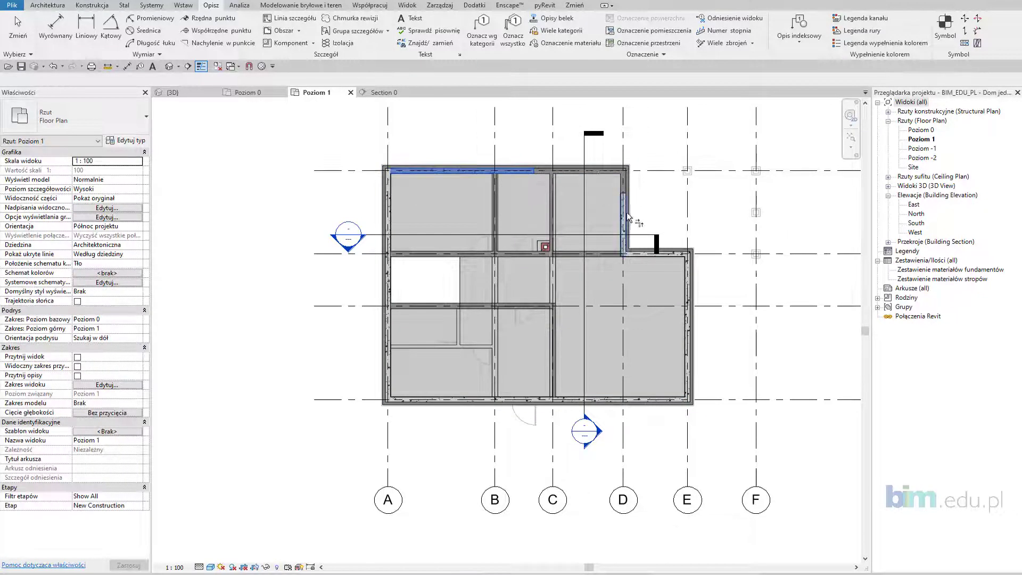
pyautogui.press('Escape')
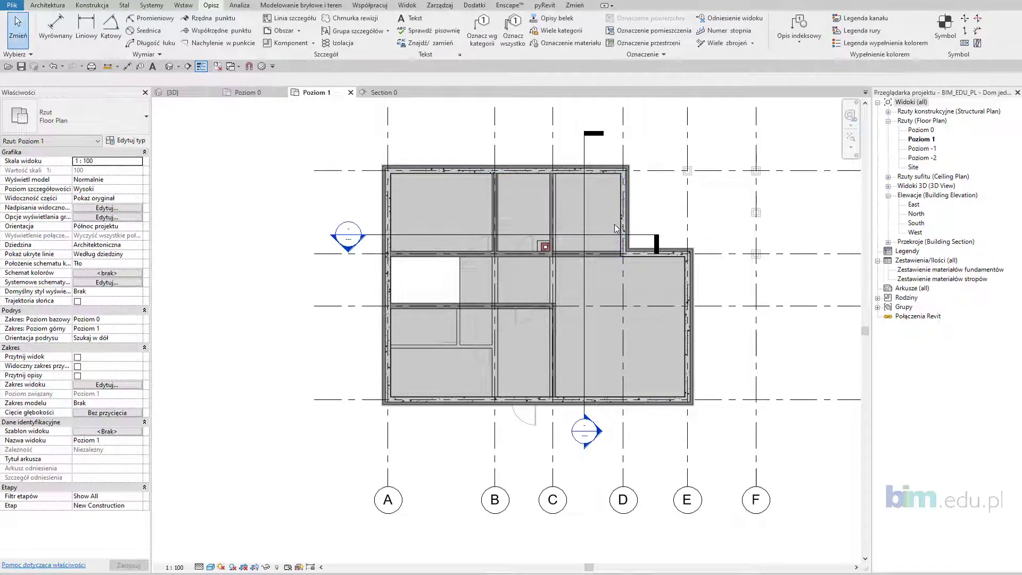
# Orbit the 3D house to inspect the ring beams, then start the Ocieplenie wieńca Wall tool (WA).
pyautogui.click(202, 100)
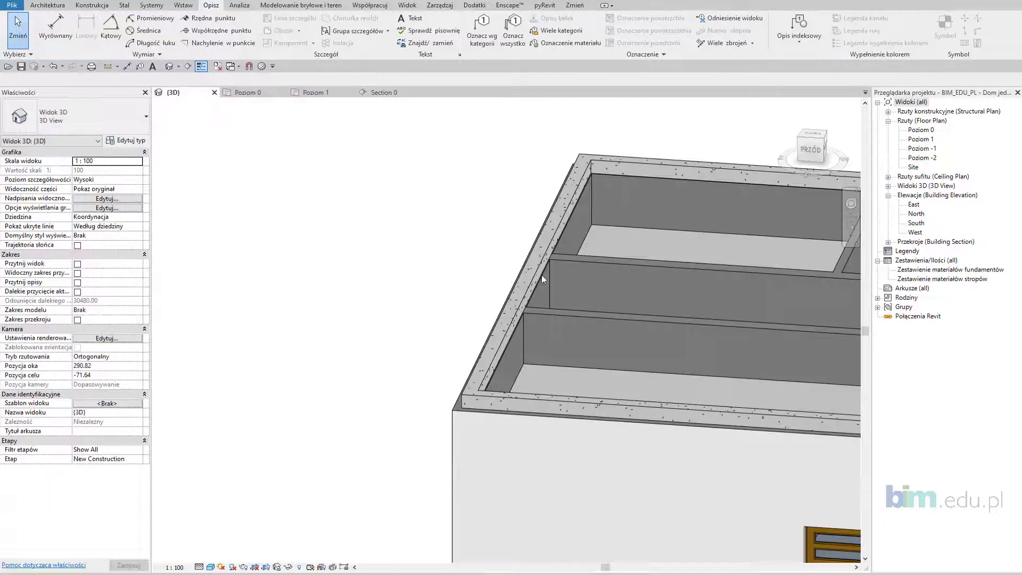
pyautogui.scroll(-2, 653, 354)
pyautogui.scroll(-1, 653, 353)
pyautogui.scroll(-1, 653, 354)
pyautogui.moveTo(653, 353)
pyautogui.keyDown('shift'); pyautogui.mouseDown(button='middle')
pyautogui.moveTo(507, 344)
pyautogui.moveTo(633, 364)
pyautogui.moveTo(554, 402)
pyautogui.moveTo(748, 369)
pyautogui.mouseUp(button='middle'); pyautogui.keyUp('shift')
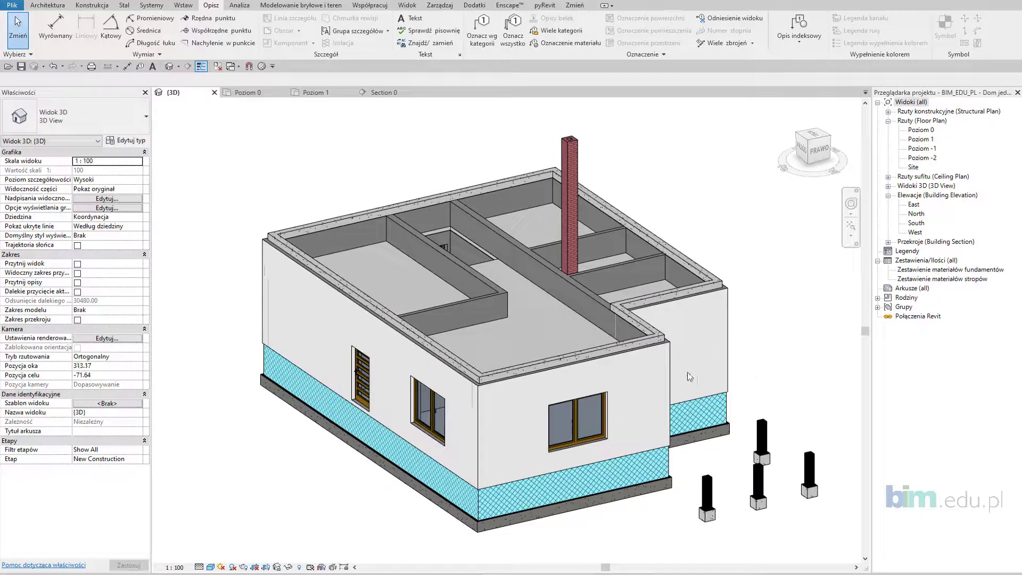
pyautogui.moveTo(660, 405)
pyautogui.keyDown('shift'); pyautogui.mouseDown(button='middle')
pyautogui.moveTo(635, 436)
pyautogui.moveTo(592, 222)
pyautogui.mouseUp(button='middle'); pyautogui.keyUp('shift')
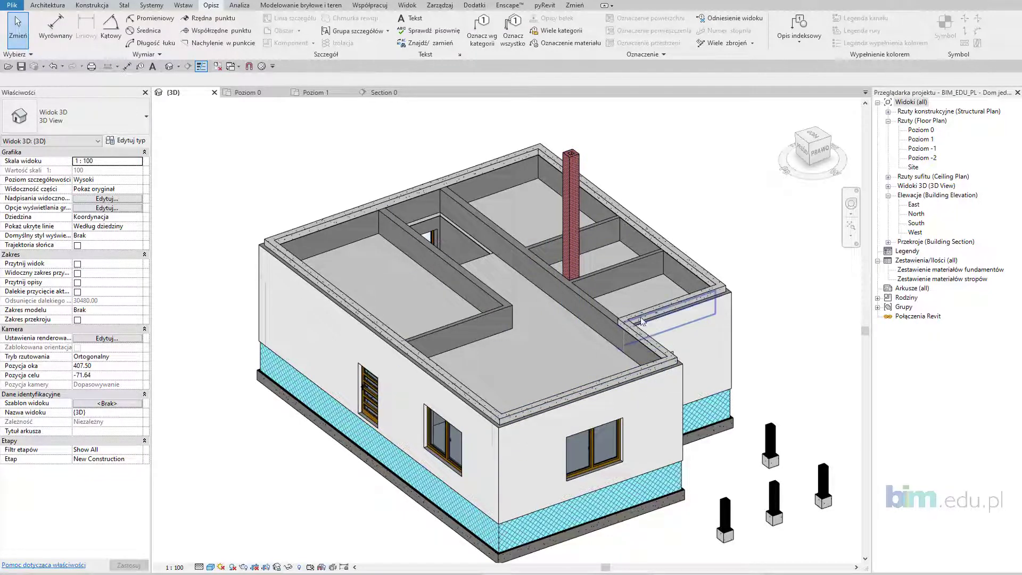
pyautogui.moveTo(676, 415)
pyautogui.keyDown('shift'); pyautogui.mouseDown(button='middle')
pyautogui.moveTo(705, 439)
pyautogui.moveTo(385, 281)
pyautogui.mouseUp(button='middle'); pyautogui.keyUp('shift')
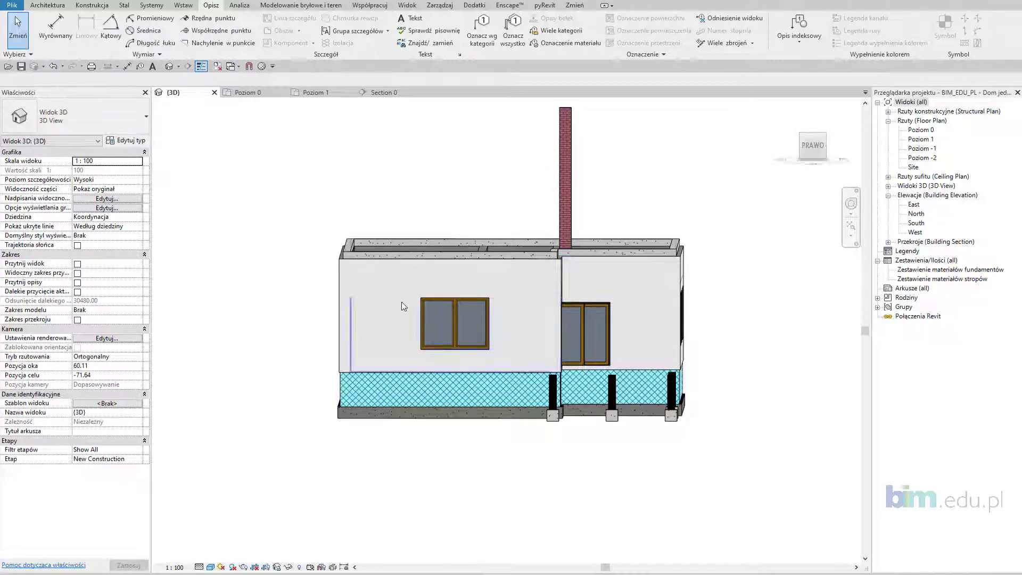
pyautogui.keyDown('shift'); pyautogui.moveTo(400, 303); pyautogui.dragTo(656, 289, button='middle'); pyautogui.keyUp('shift')
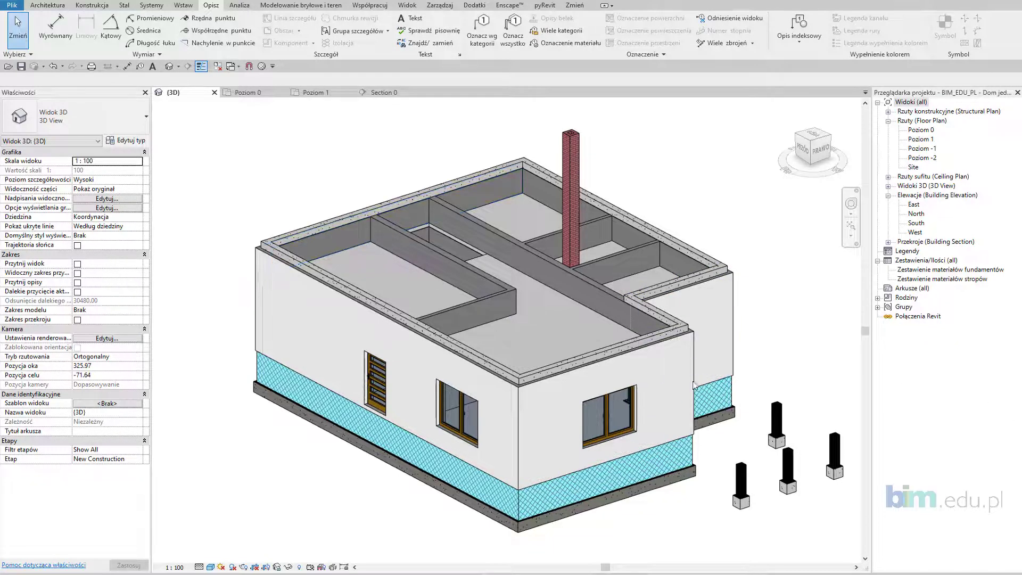
pyautogui.moveTo(693, 384)
pyautogui.keyDown('shift'); pyautogui.mouseDown(button='middle')
pyautogui.moveTo(643, 452)
pyautogui.moveTo(657, 479)
pyautogui.moveTo(628, 479)
pyautogui.mouseUp(button='middle'); pyautogui.keyUp('shift')
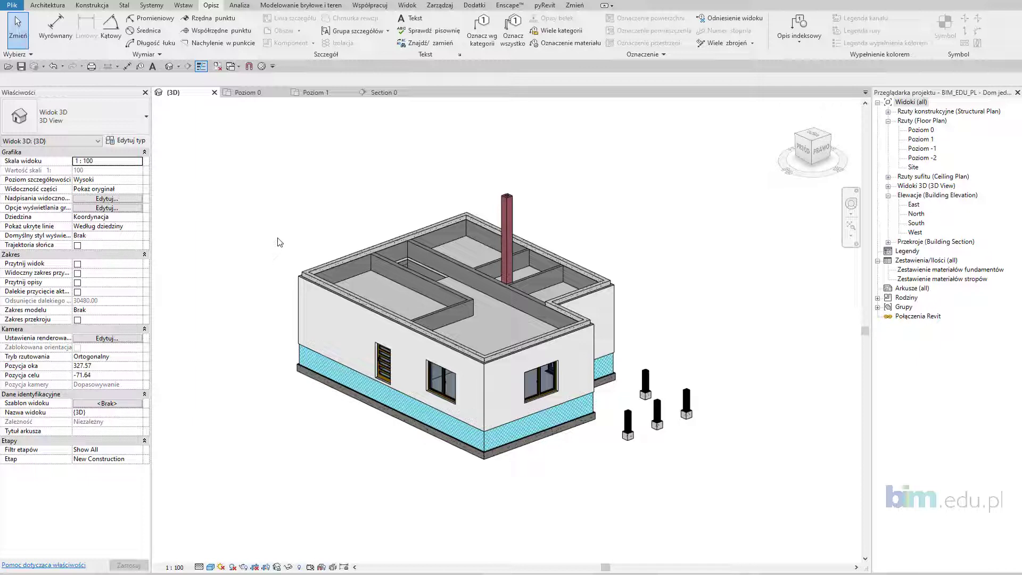
pyautogui.press('w')
pyautogui.press('a')
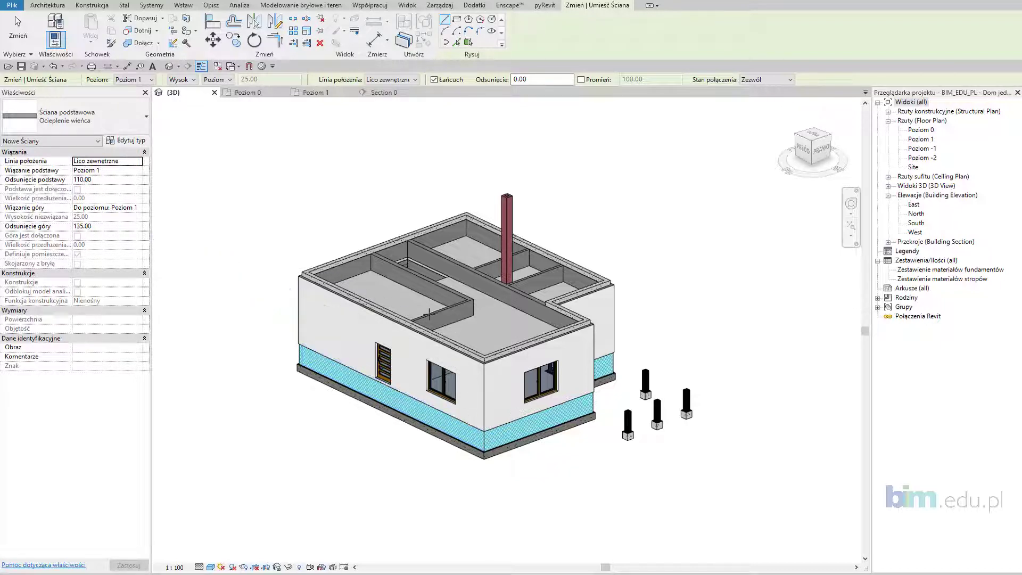
# On Poziom 1, draw an insulation wall from the lower-left corner up to the upper-left corner.
pyautogui.click(316, 94)
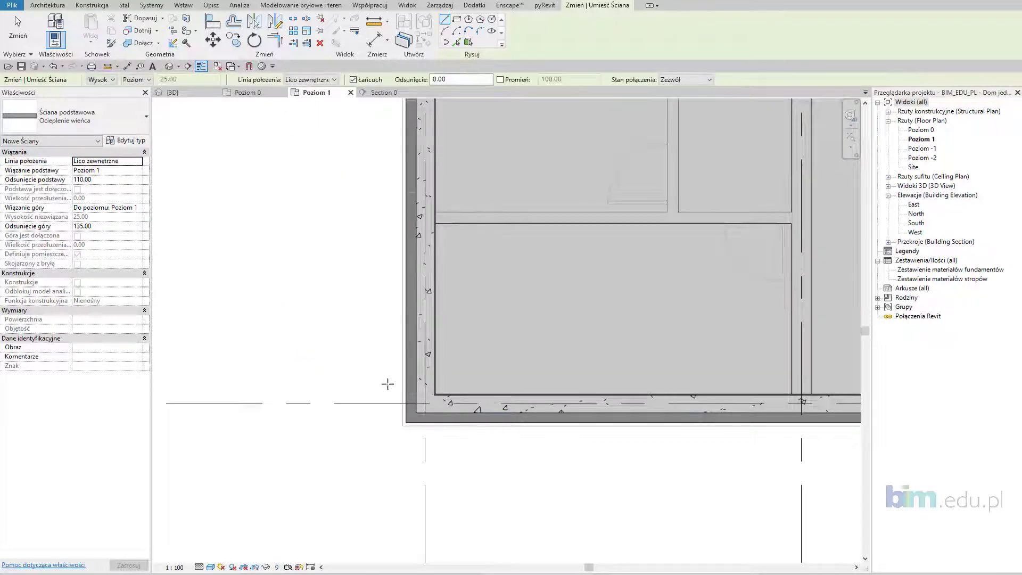
pyautogui.scroll(2, 417, 414)
pyautogui.scroll(1, 417, 414)
pyautogui.click(420, 410)
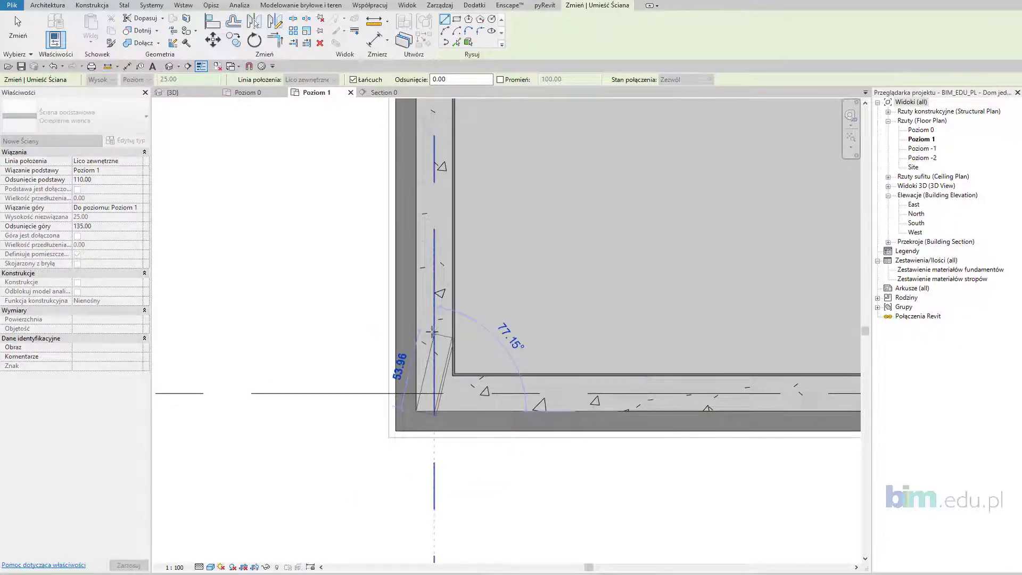
pyautogui.scroll(-2, 420, 384)
pyautogui.scroll(-2, 394, 421)
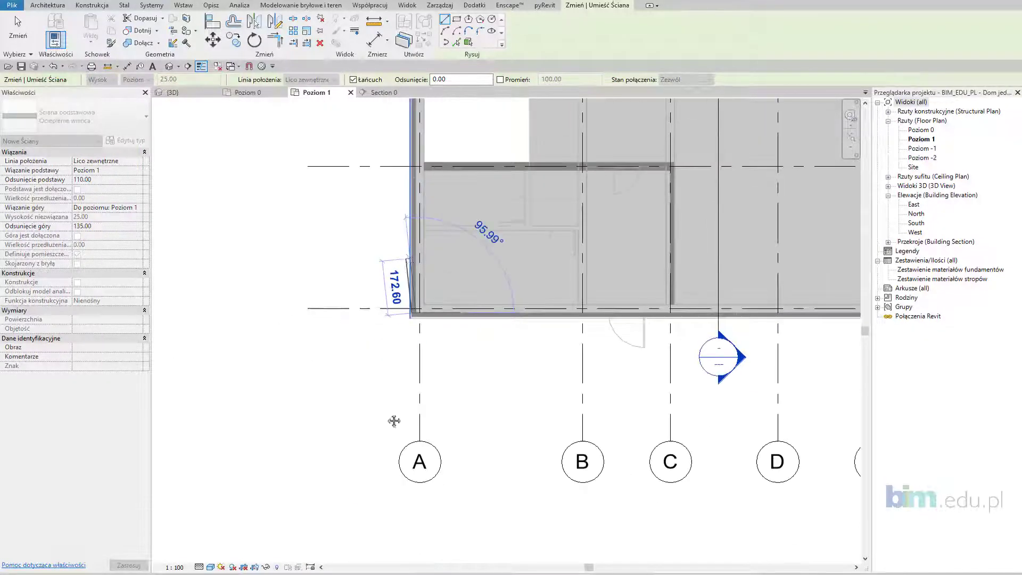
pyautogui.scroll(-2, 393, 420)
pyautogui.scroll(2, 359, 221)
pyautogui.scroll(1, 365, 234)
pyautogui.scroll(1, 368, 247)
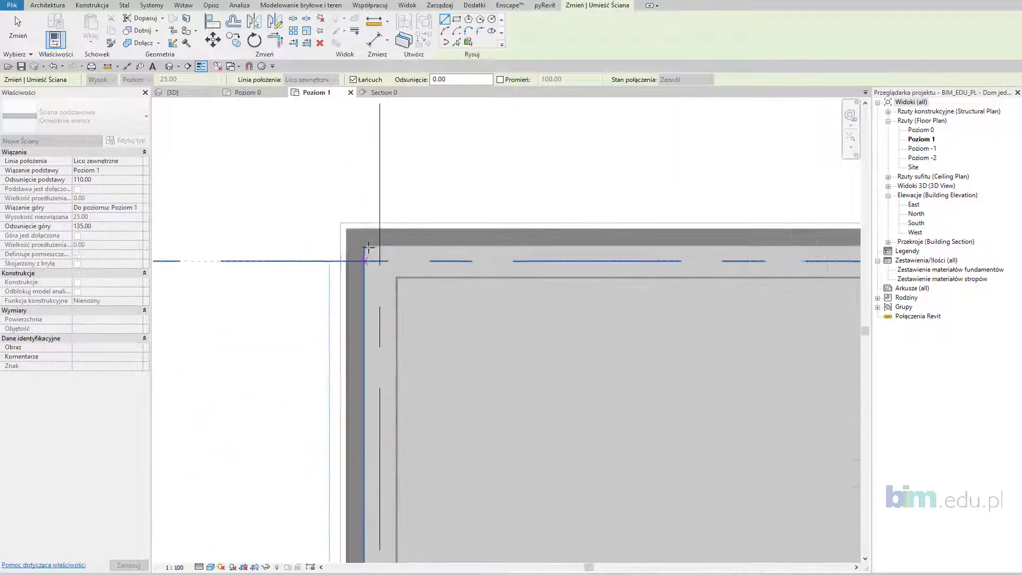
pyautogui.click(368, 247)
# Draw insulation walls down the upper-right vertical wall and along its short horizontal segment.
pyautogui.moveTo(456, 304)
pyautogui.mouseDown(button='middle')
pyautogui.moveTo(572, 360)
pyautogui.moveTo(533, 406)
pyautogui.moveTo(176, 398)
pyautogui.mouseUp(button='middle')
pyautogui.scroll(2, 527, 309)
pyautogui.scroll(-2, 487, 490)
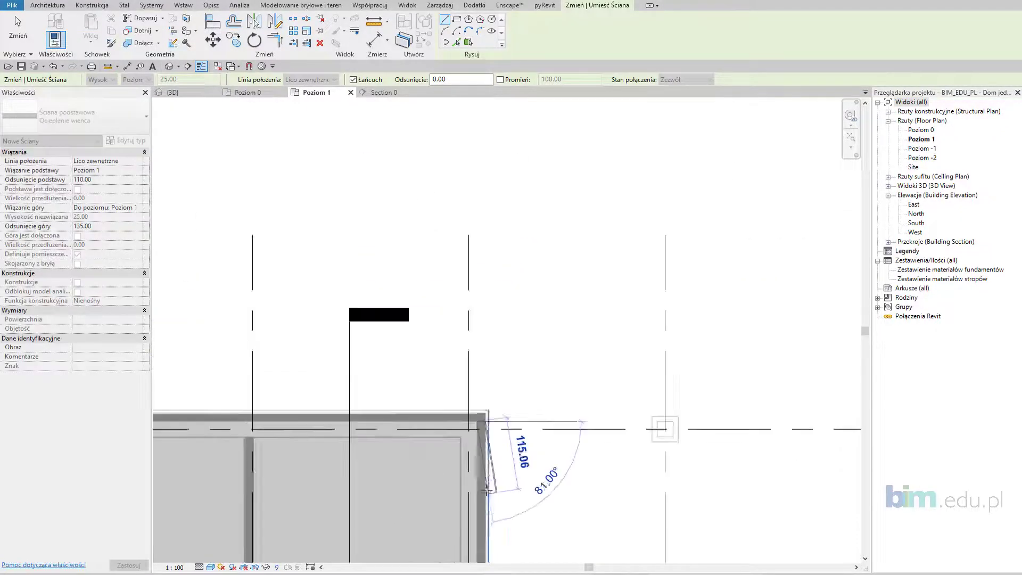
pyautogui.moveTo(488, 489); pyautogui.dragTo(468, 223, button='middle')
pyautogui.scroll(2, 466, 433)
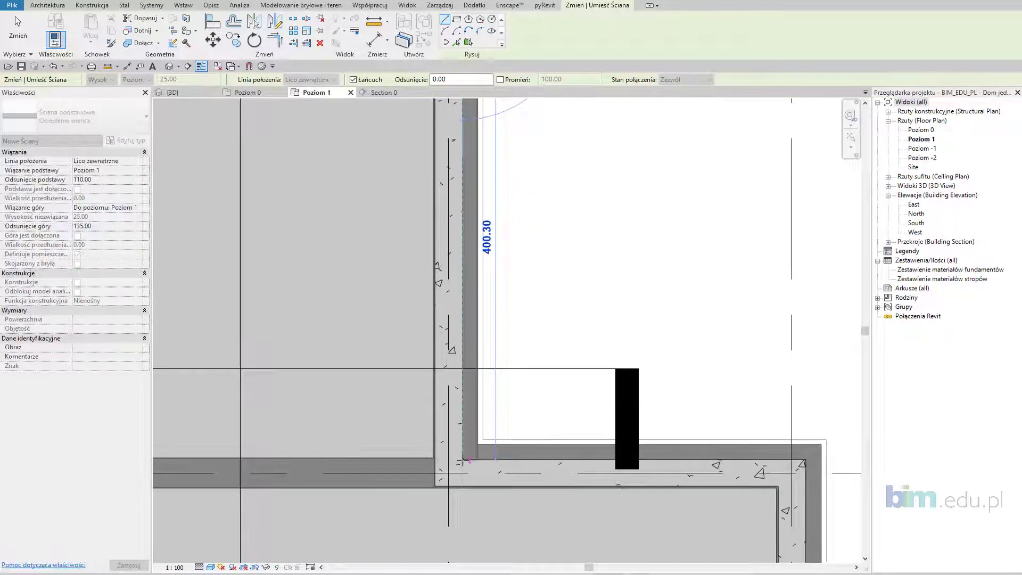
pyautogui.click(461, 458)
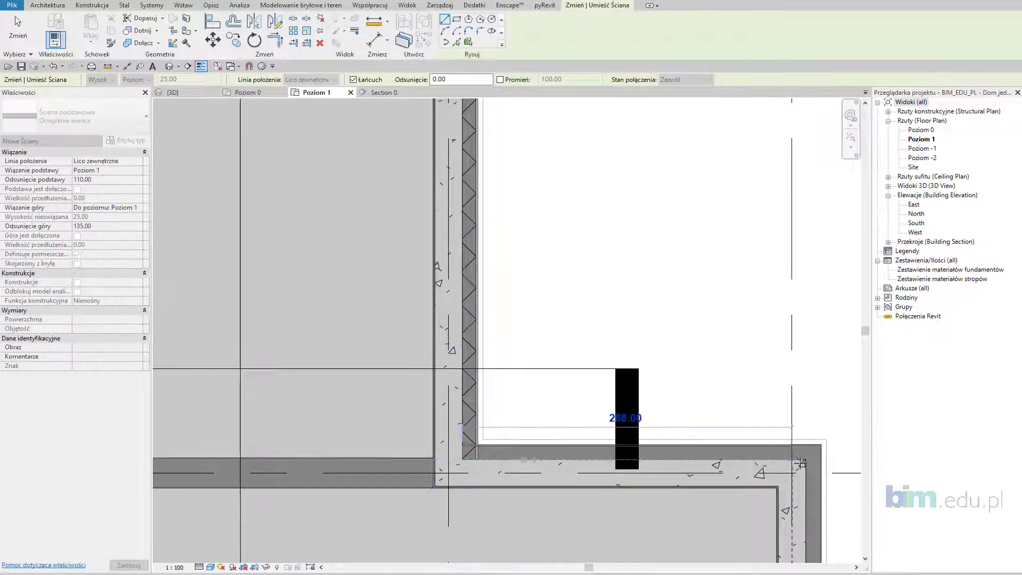
pyautogui.click(804, 461)
# Draw the bottom insulation wall from the bottom-right to the bottom-left corner, then exit the Wall tool.
pyautogui.scroll(-3, 796, 463)
pyautogui.moveTo(793, 298); pyautogui.dragTo(654, 242, button='middle')
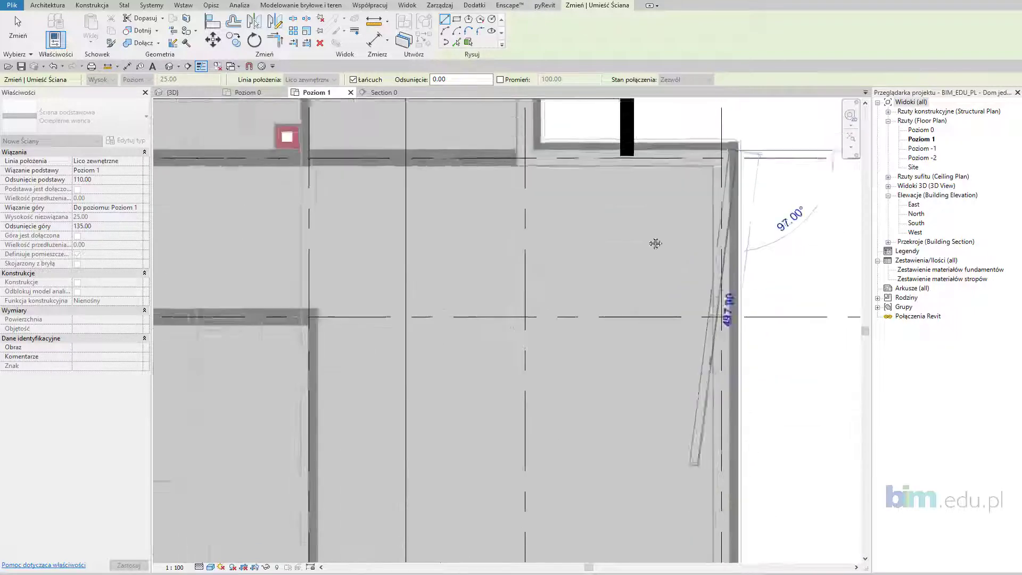
pyautogui.scroll(3, 660, 313)
pyautogui.click(686, 348)
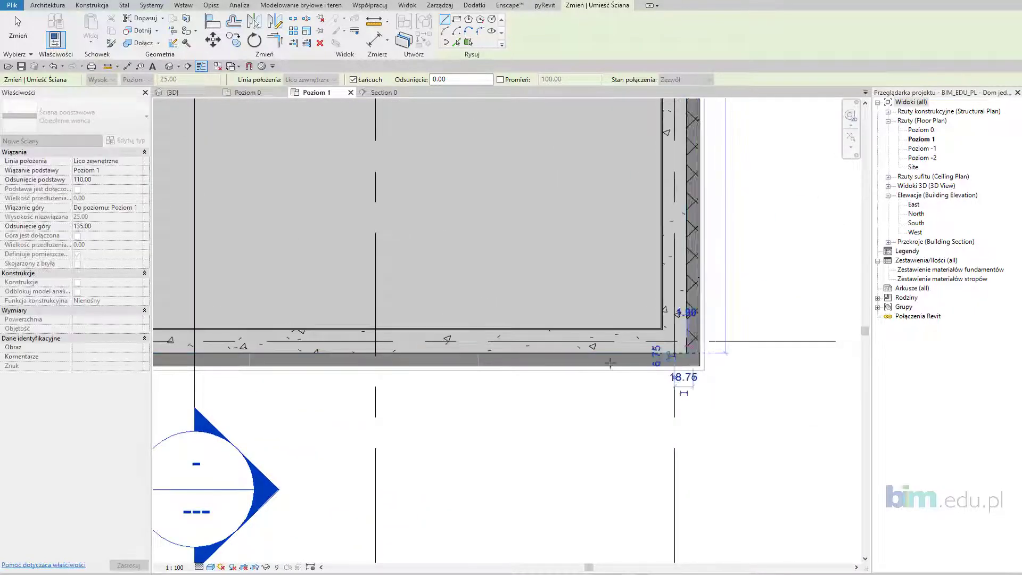
pyautogui.scroll(-2, 493, 362)
pyautogui.scroll(-2, 479, 348)
pyautogui.moveTo(472, 346); pyautogui.dragTo(365, 346, button='middle')
pyautogui.scroll(4, 427, 330)
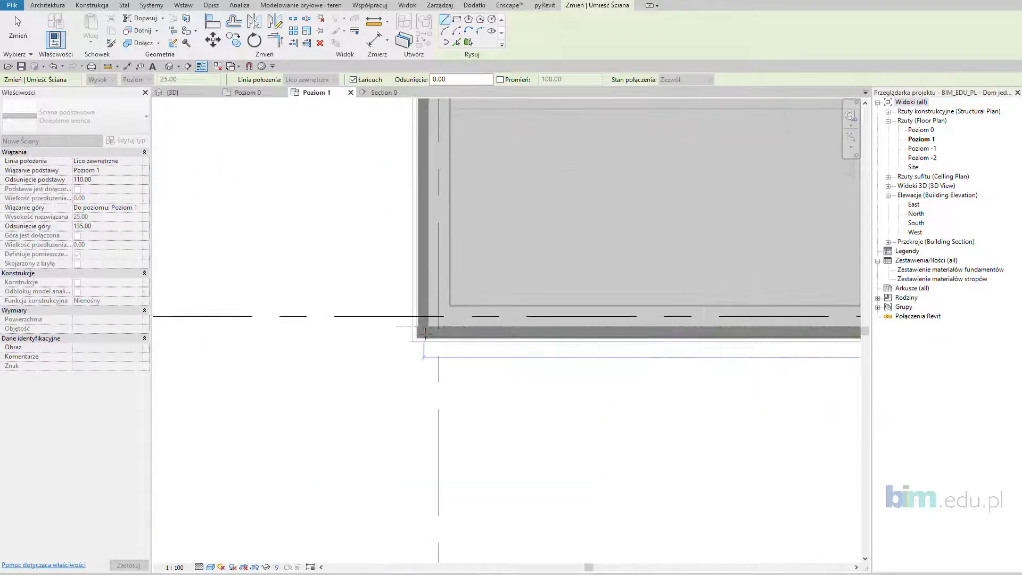
pyautogui.click(427, 327)
pyautogui.click(17, 28)
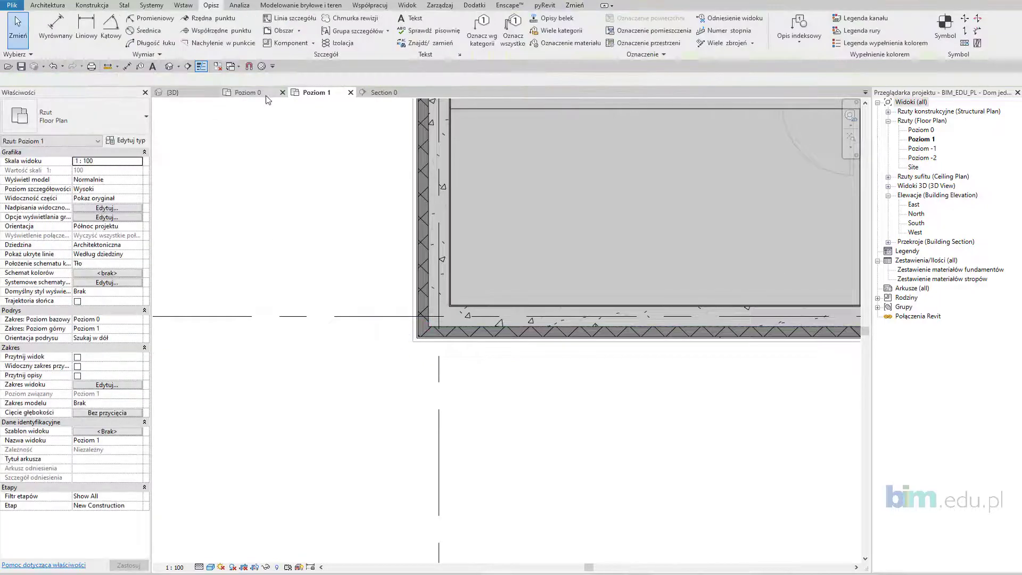
# In the 3D view, join the front ring beam with its insulation wall using Multiple Join.
pyautogui.click(248, 92)
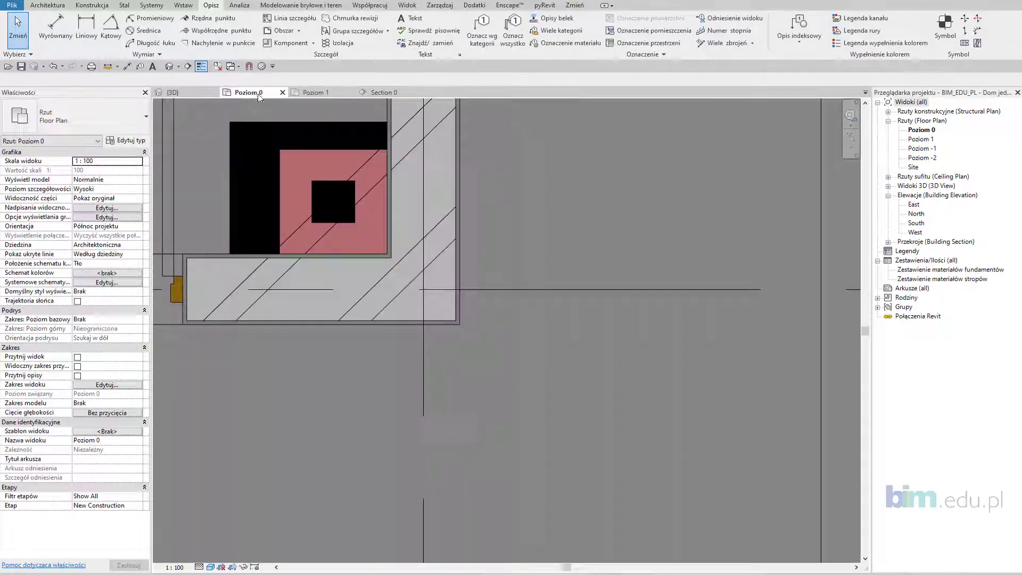
pyautogui.click(184, 92)
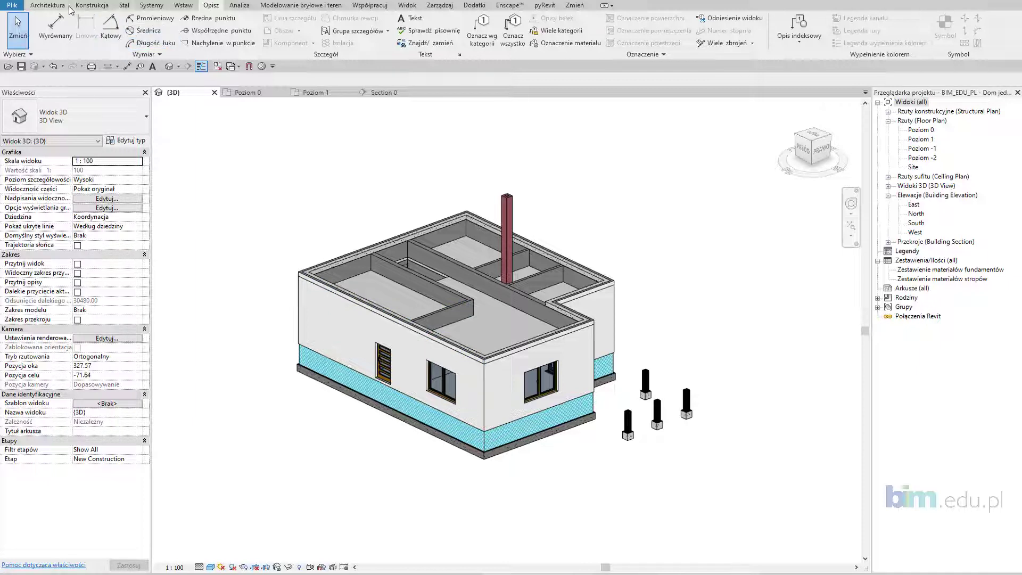
pyautogui.click(572, 6)
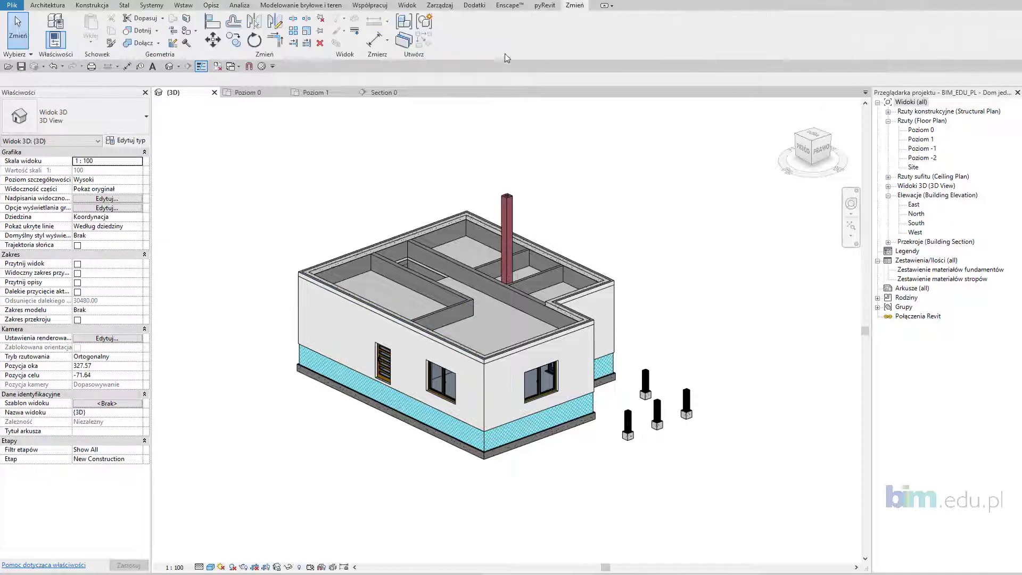
pyautogui.click(138, 46)
pyautogui.scroll(3, 317, 324)
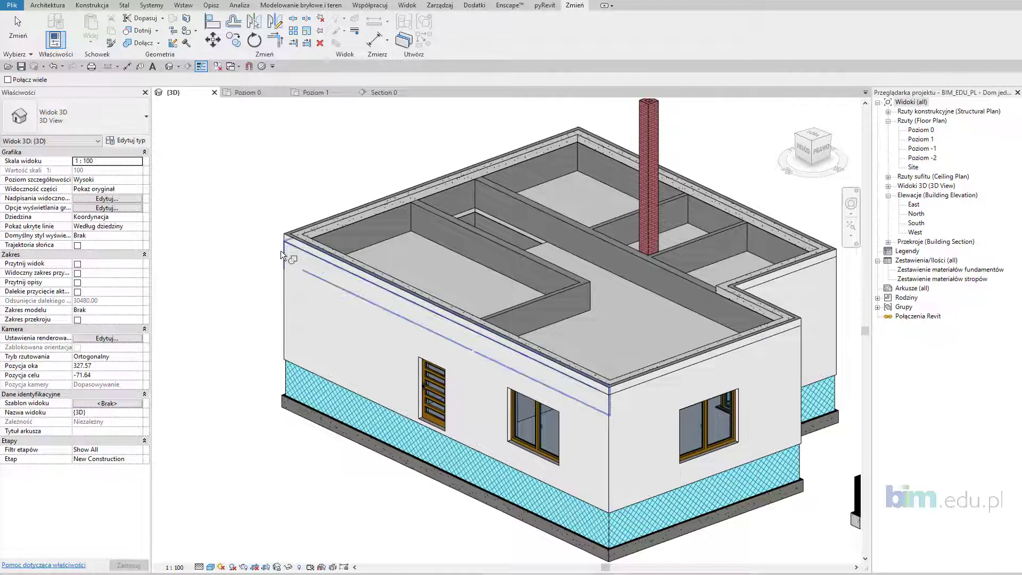
pyautogui.click(280, 250)
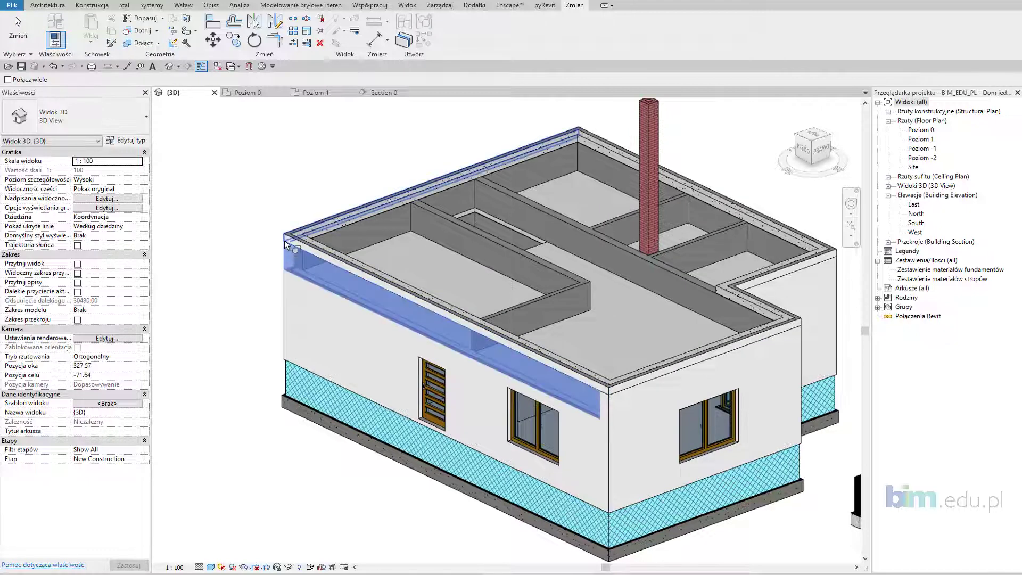
pyautogui.click(606, 402)
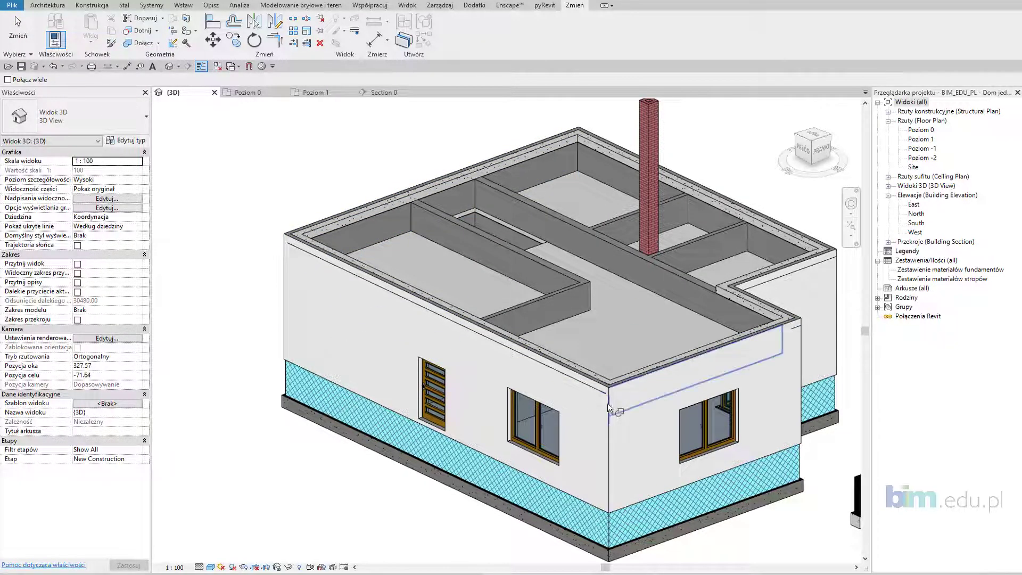
pyautogui.click(608, 403)
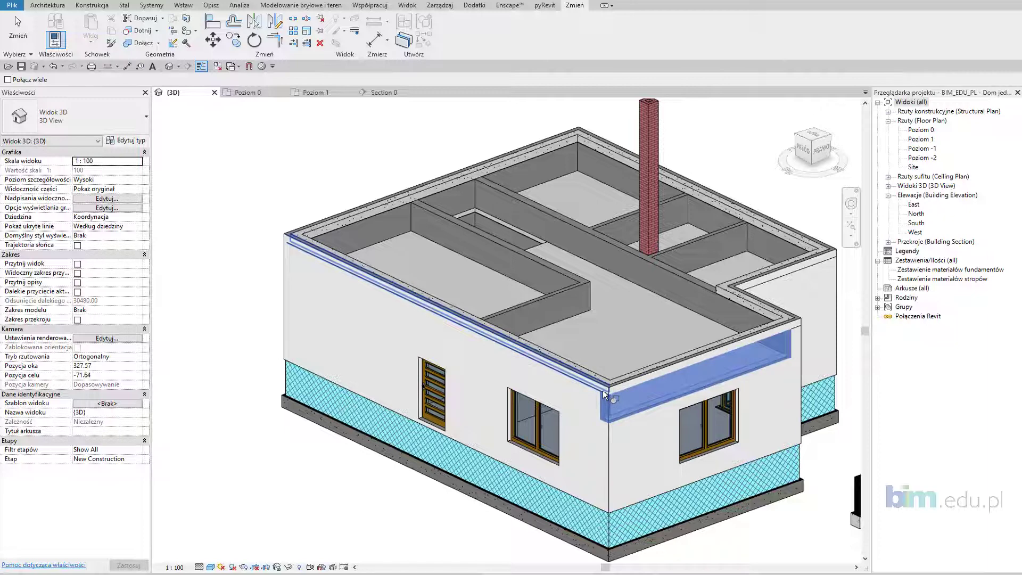
# Join the left and side facade insulation walls with the ring beams behind them.
pyautogui.click(570, 384)
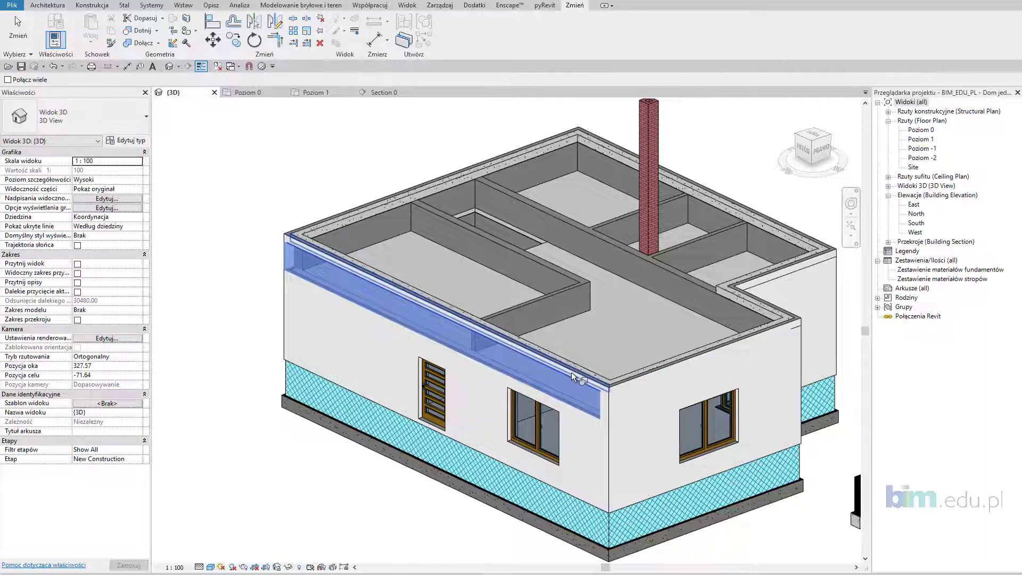
pyautogui.click(571, 372)
pyautogui.moveTo(530, 398)
pyautogui.keyDown('shift'); pyautogui.mouseDown(button='middle')
pyautogui.moveTo(662, 379)
pyautogui.moveTo(602, 387)
pyautogui.mouseUp(button='middle'); pyautogui.keyUp('shift')
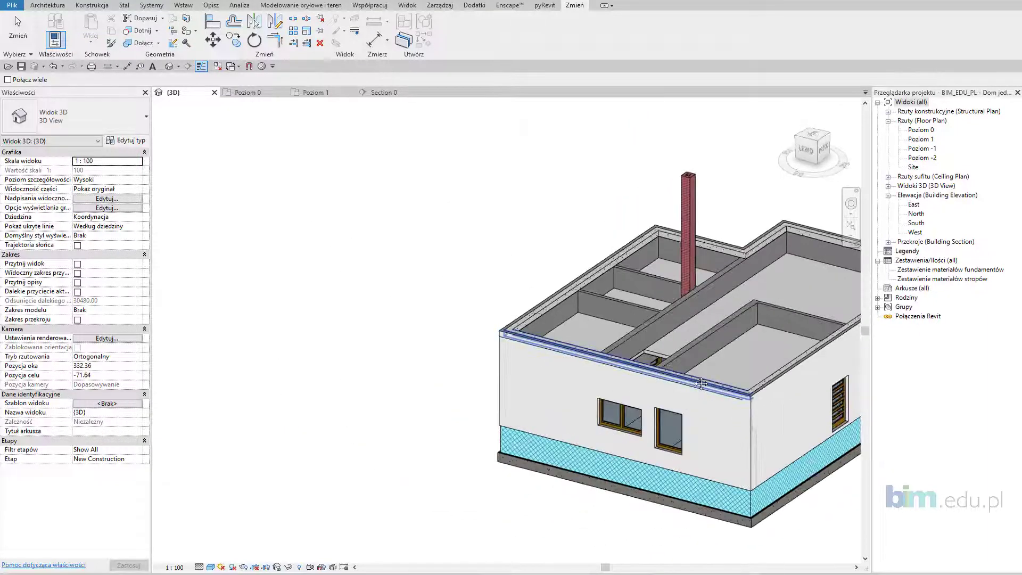
pyautogui.scroll(2, 603, 387)
pyautogui.scroll(2, 608, 378)
pyautogui.click(608, 378)
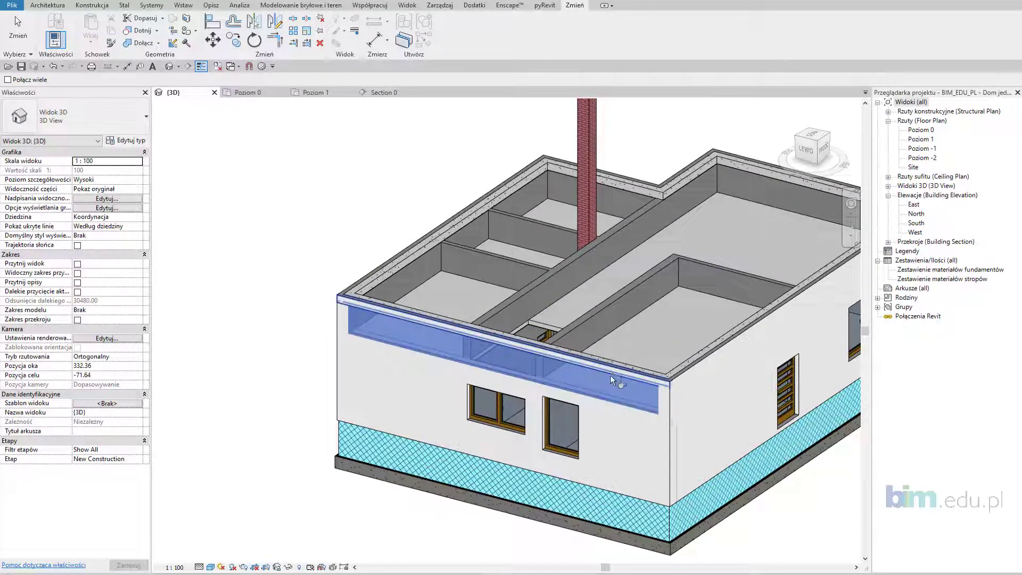
pyautogui.click(612, 372)
# Dismiss the non-intersecting warning and join the right insulation wall with its ring beam.
pyautogui.moveTo(526, 377)
pyautogui.mouseDown(button='middle')
pyautogui.moveTo(674, 398)
pyautogui.moveTo(640, 384)
pyautogui.moveTo(654, 397)
pyautogui.mouseUp(button='middle')
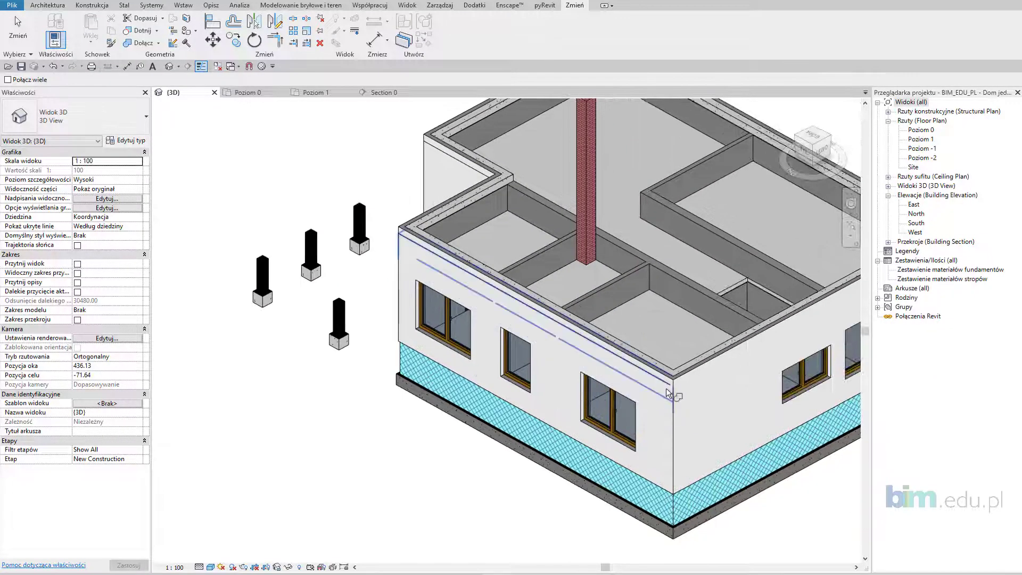
pyautogui.scroll(-3, 664, 384)
pyautogui.keyDown('shift'); pyautogui.moveTo(664, 384); pyautogui.dragTo(539, 351, button='middle'); pyautogui.keyUp('shift')
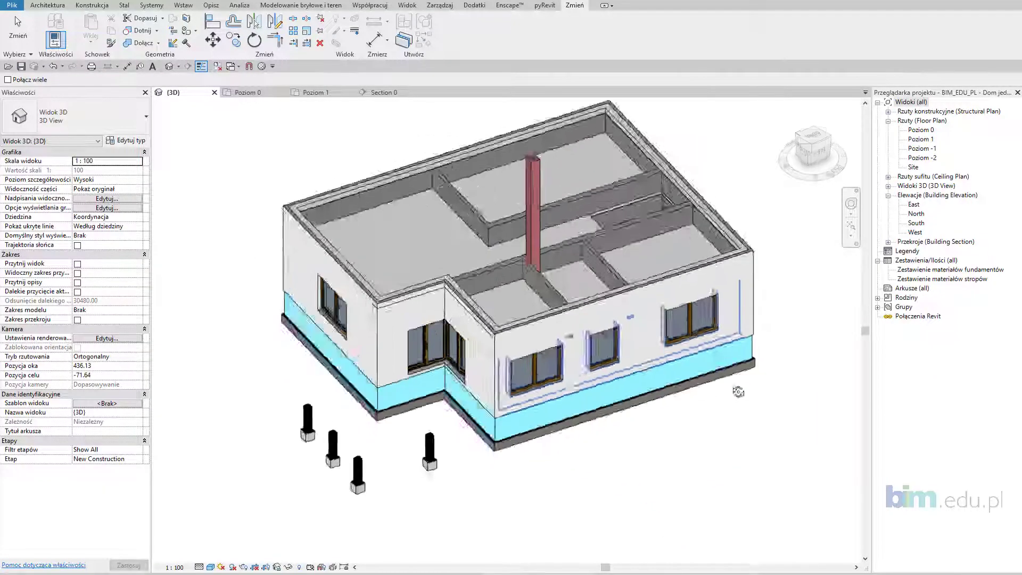
pyautogui.scroll(4, 538, 351)
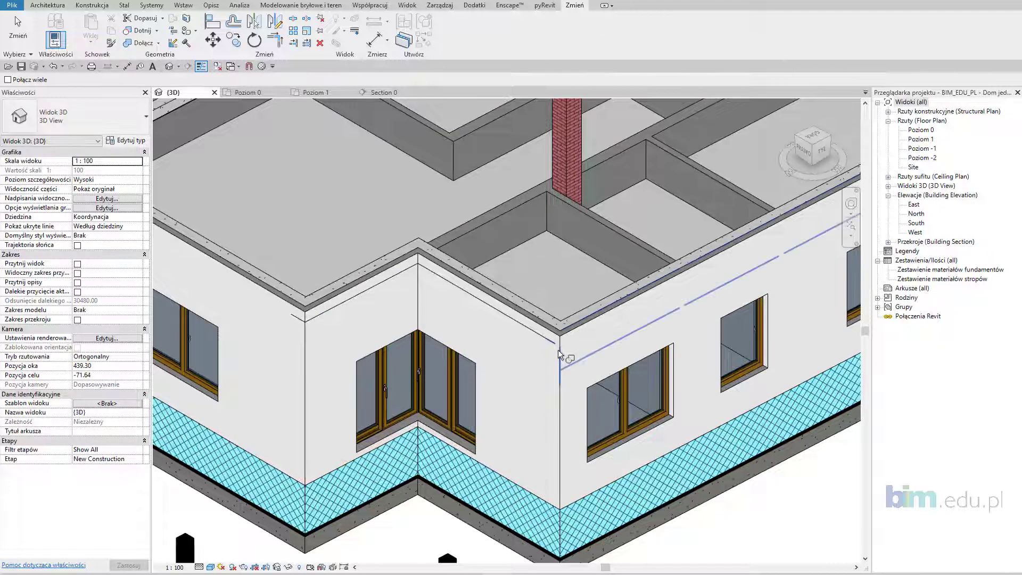
pyautogui.click(554, 341)
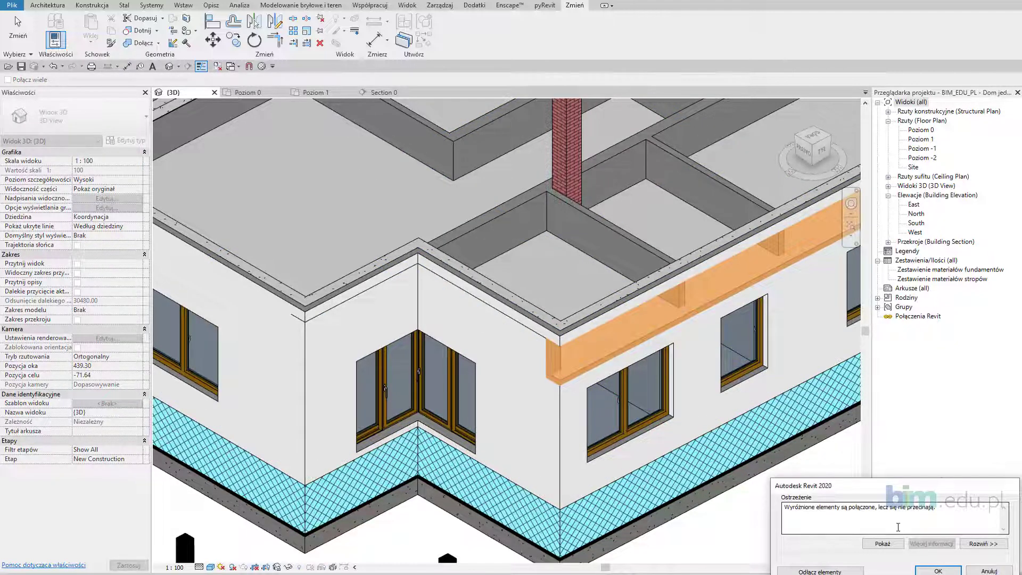
pyautogui.click(989, 570)
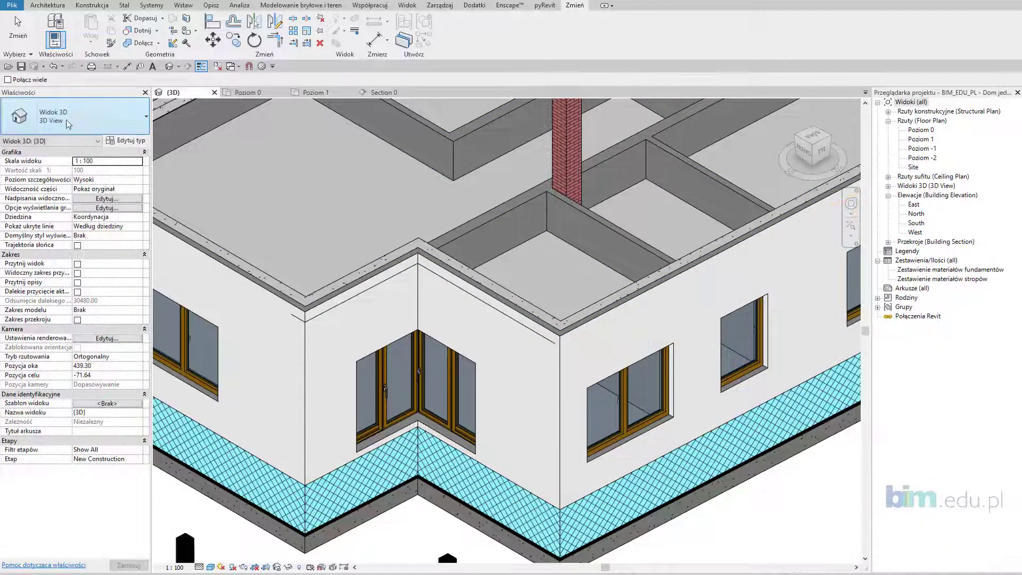
pyautogui.click(560, 355)
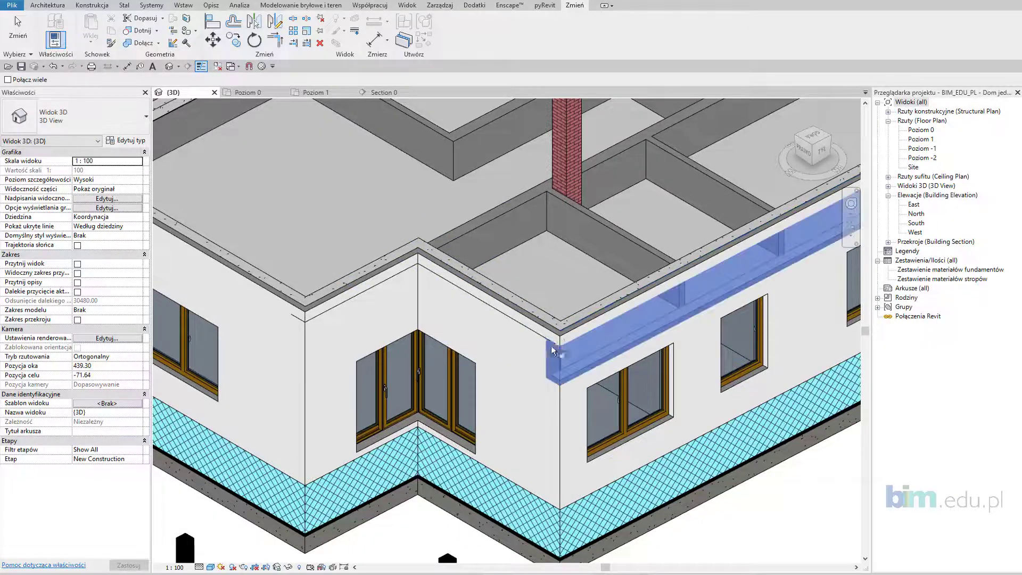
pyautogui.click(548, 360)
# Join the inner-corner wall-top elements and left corner wall with their neighbouring beams and insulation.
pyautogui.click(542, 345)
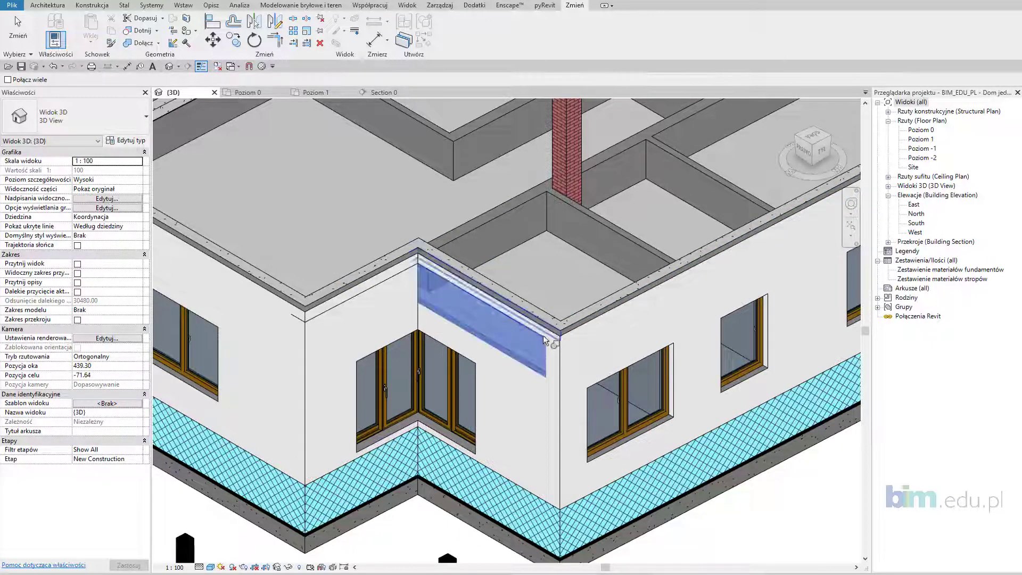
pyautogui.click(398, 304)
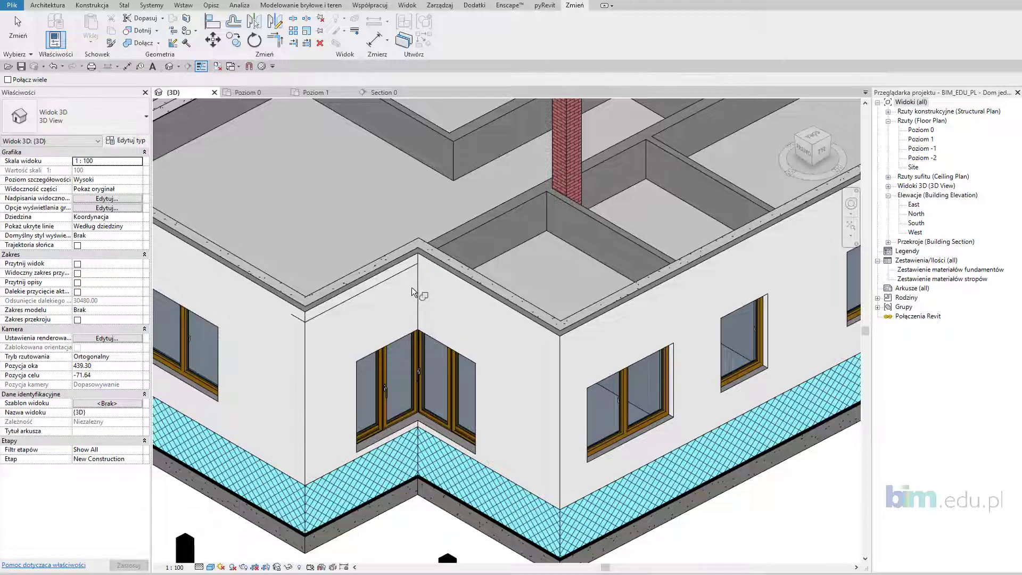
pyautogui.click(415, 287)
pyautogui.click(297, 324)
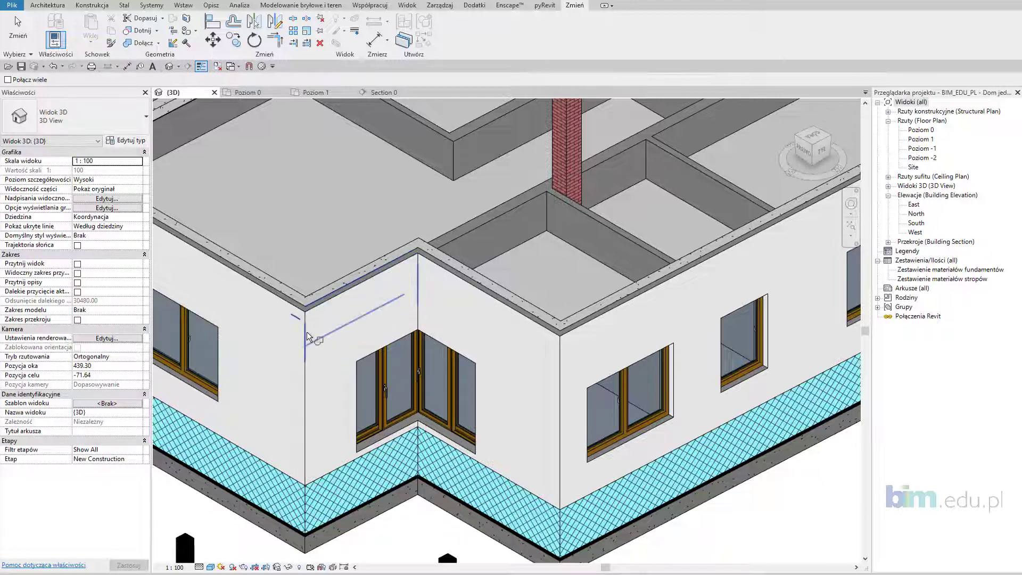
pyautogui.click(307, 331)
pyautogui.click(302, 318)
pyautogui.scroll(-5, 302, 332)
pyautogui.moveTo(302, 332)
pyautogui.keyDown('shift'); pyautogui.mouseDown(button='middle')
pyautogui.moveTo(544, 385)
pyautogui.moveTo(379, 436)
pyautogui.moveTo(442, 455)
pyautogui.mouseUp(button='middle'); pyautogui.keyUp('shift')
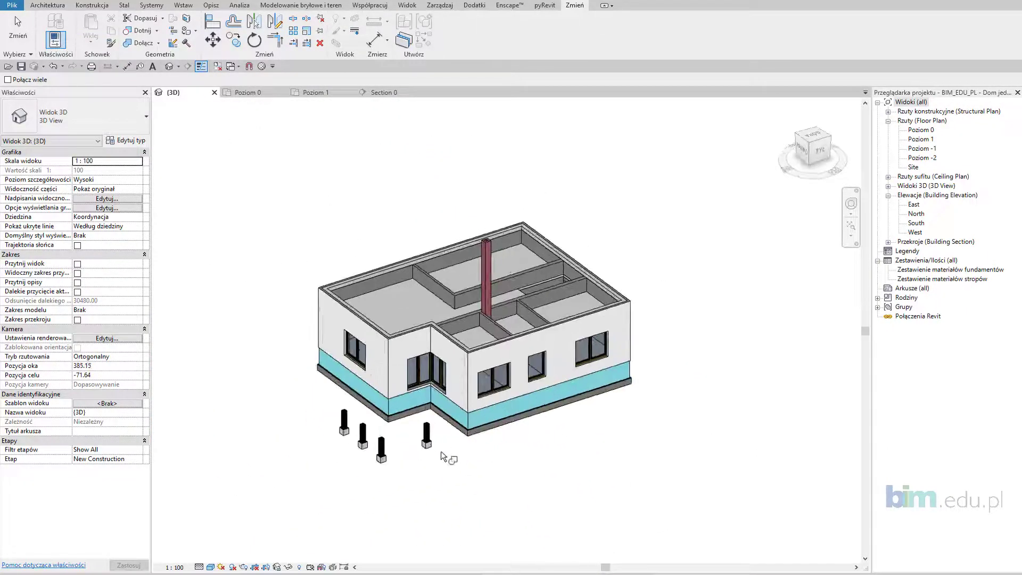
pyautogui.scroll(3, 459, 458)
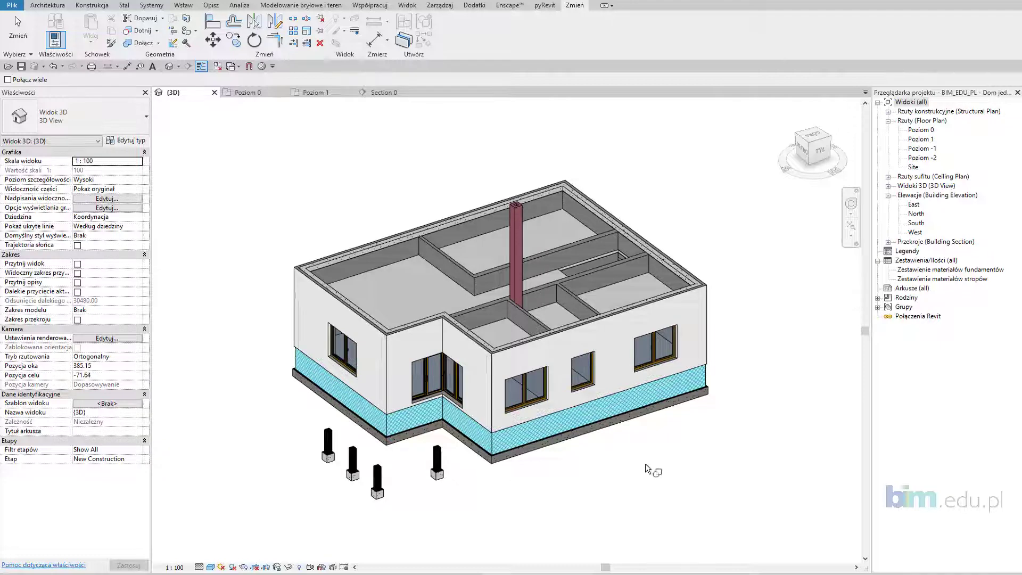
pyautogui.moveTo(651, 468)
pyautogui.keyDown('shift'); pyautogui.mouseDown(button='middle')
pyautogui.moveTo(616, 463)
pyautogui.moveTo(655, 429)
pyautogui.moveTo(724, 421)
pyautogui.moveTo(589, 424)
pyautogui.moveTo(637, 420)
pyautogui.moveTo(640, 429)
pyautogui.mouseUp(button='middle'); pyautogui.keyUp('shift')
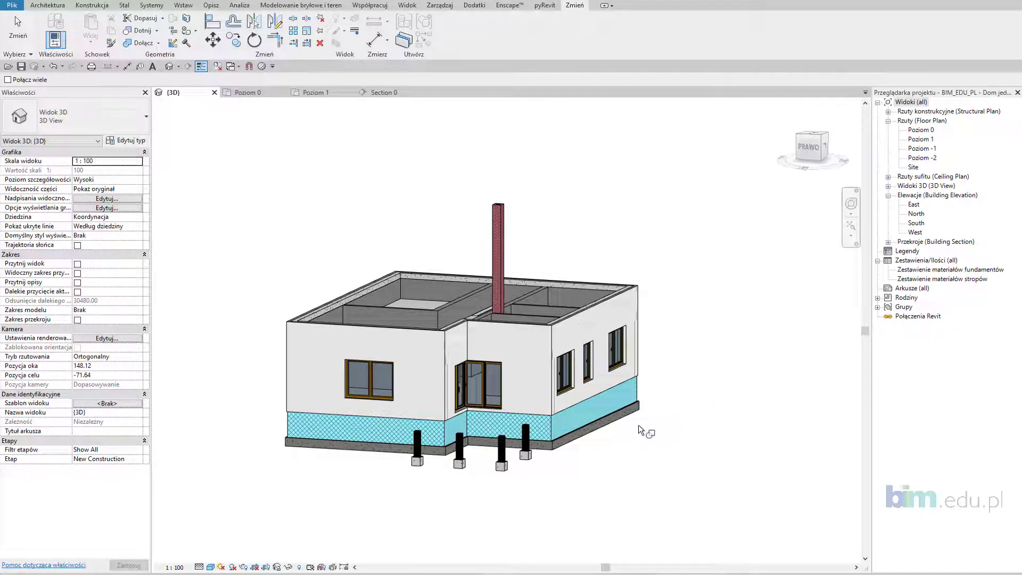
pyautogui.moveTo(579, 440)
pyautogui.keyDown('shift'); pyautogui.mouseDown(button='middle')
pyautogui.moveTo(458, 484)
pyautogui.moveTo(493, 486)
pyautogui.mouseUp(button='middle'); pyautogui.keyUp('shift')
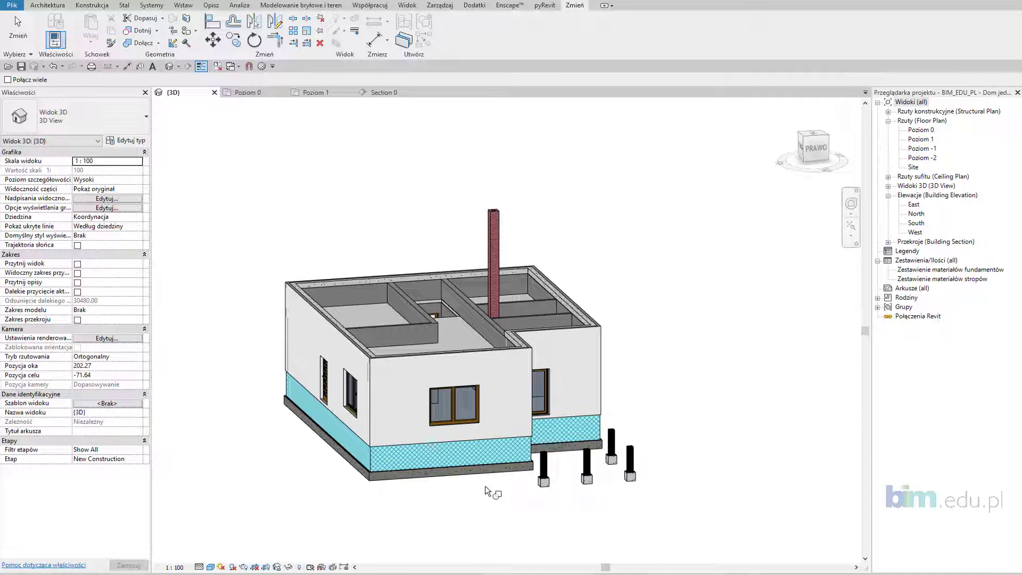
pyautogui.moveTo(471, 481)
pyautogui.keyDown('shift'); pyautogui.mouseDown(button='middle')
pyautogui.moveTo(384, 514)
pyautogui.moveTo(692, 512)
pyautogui.mouseUp(button='middle'); pyautogui.keyUp('shift')
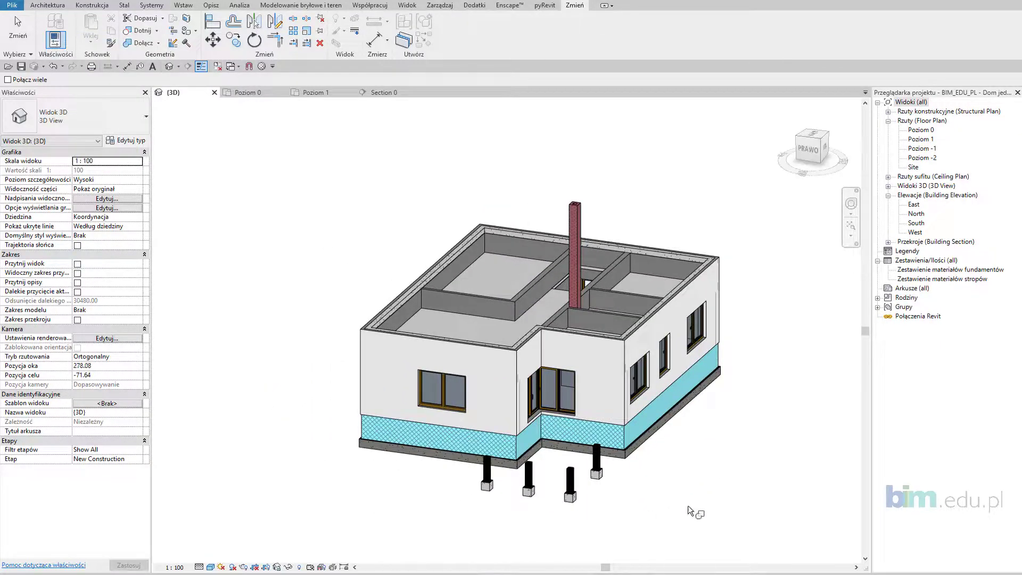